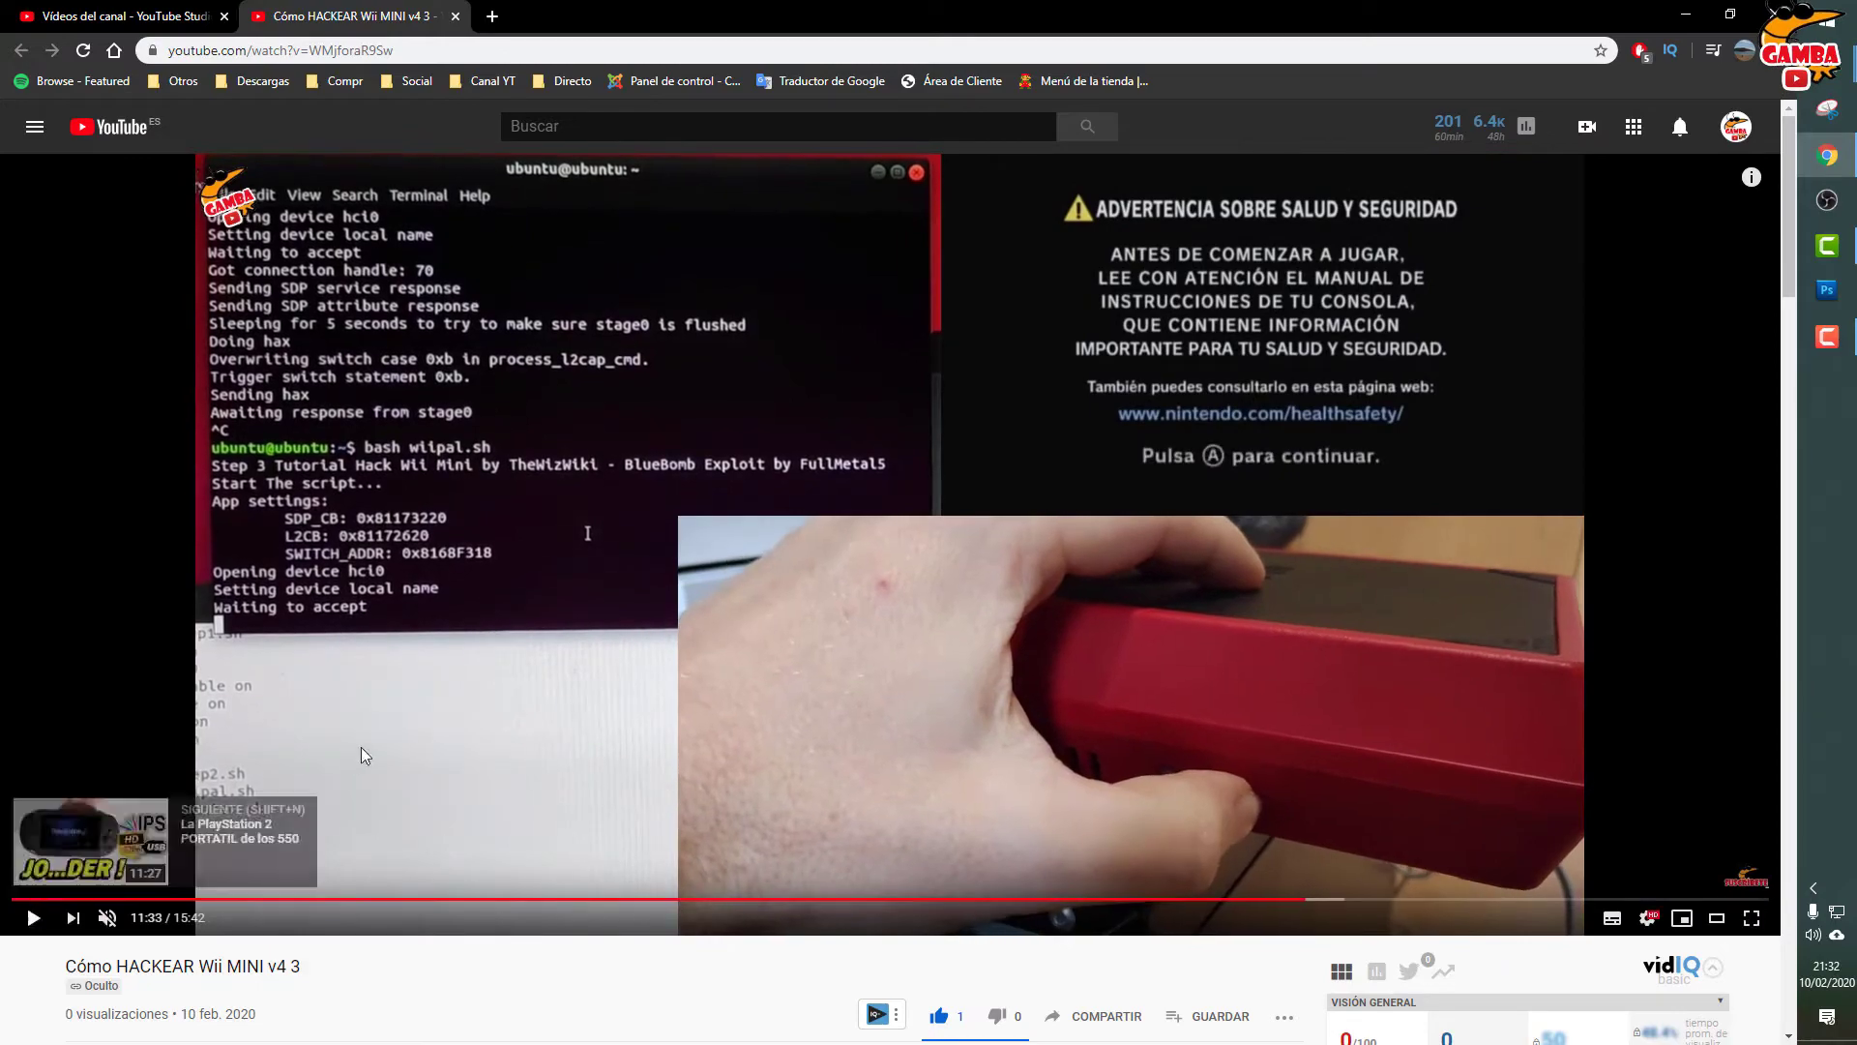
Step: Bring up the 8GB (E:) drive window and the WiiBackupManagerWINv045B78multi folder window on the desktop
{"action": "left_click", "coordinate": [1686, 14]}
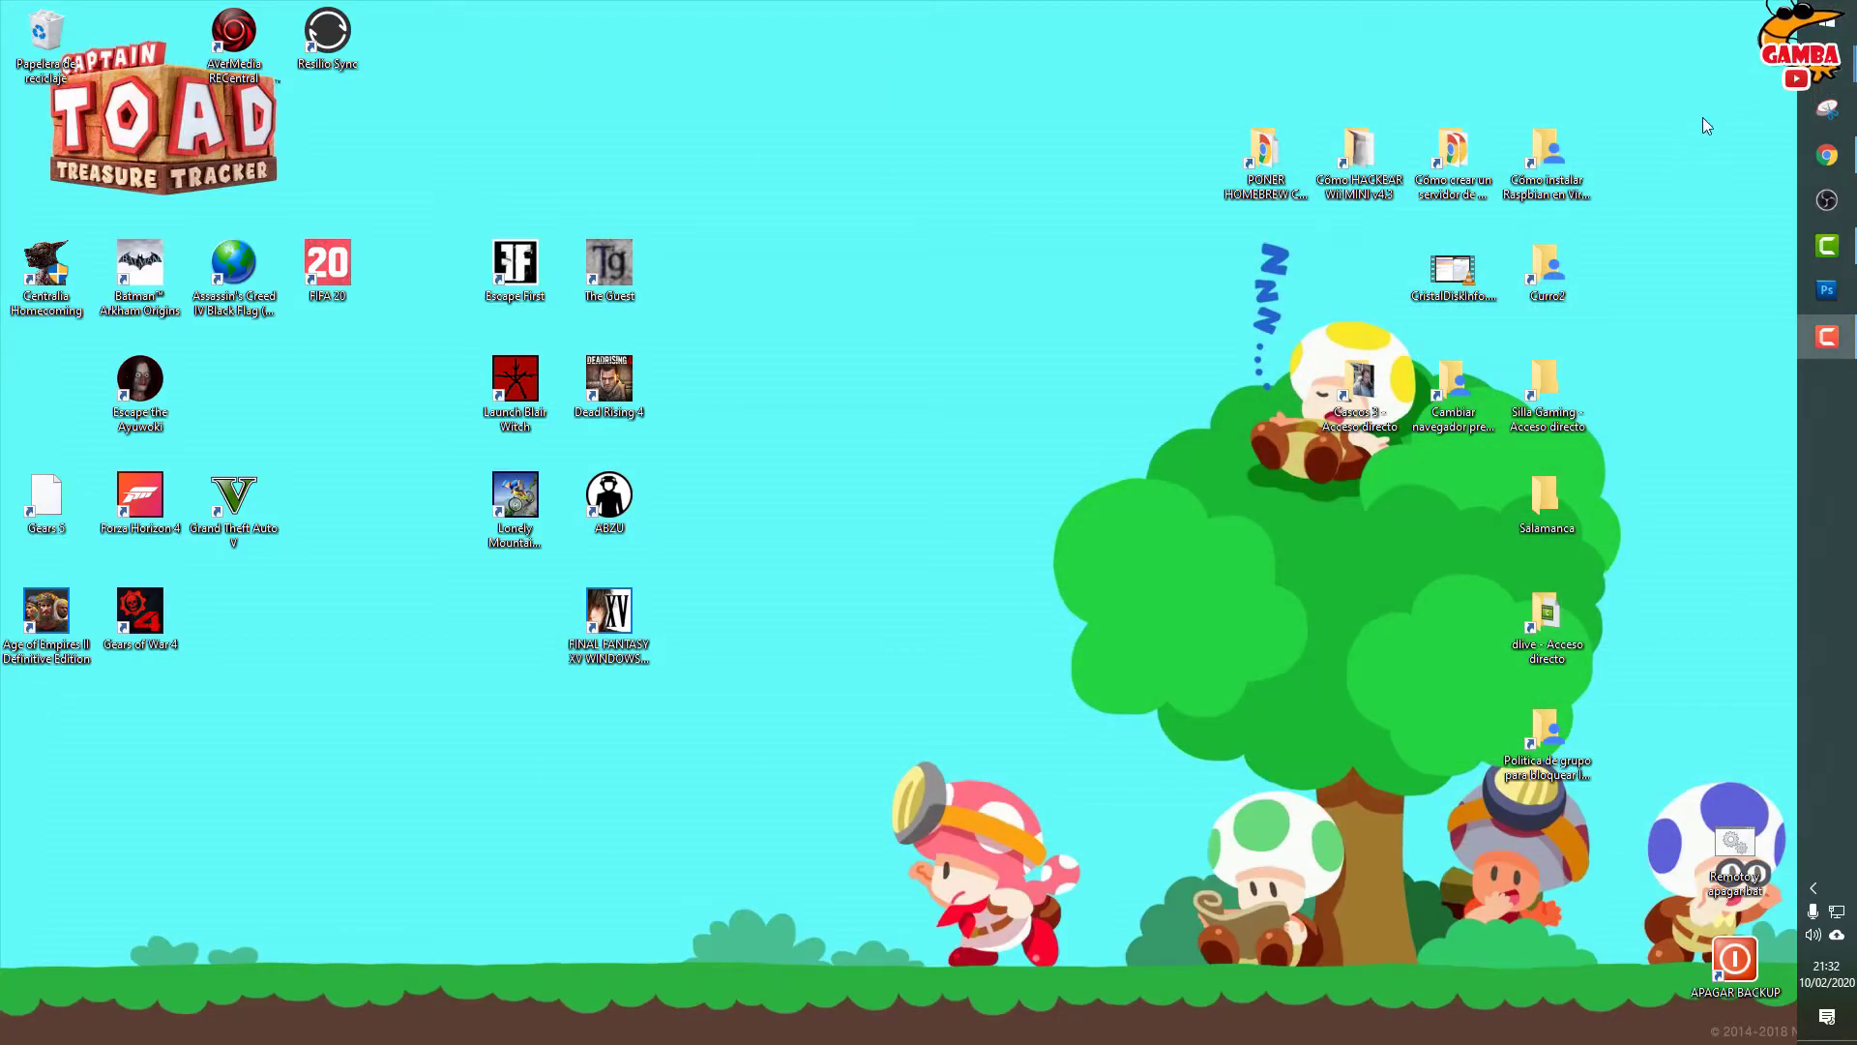
{"action": "mouse_move", "coordinate": [1827, 62]}
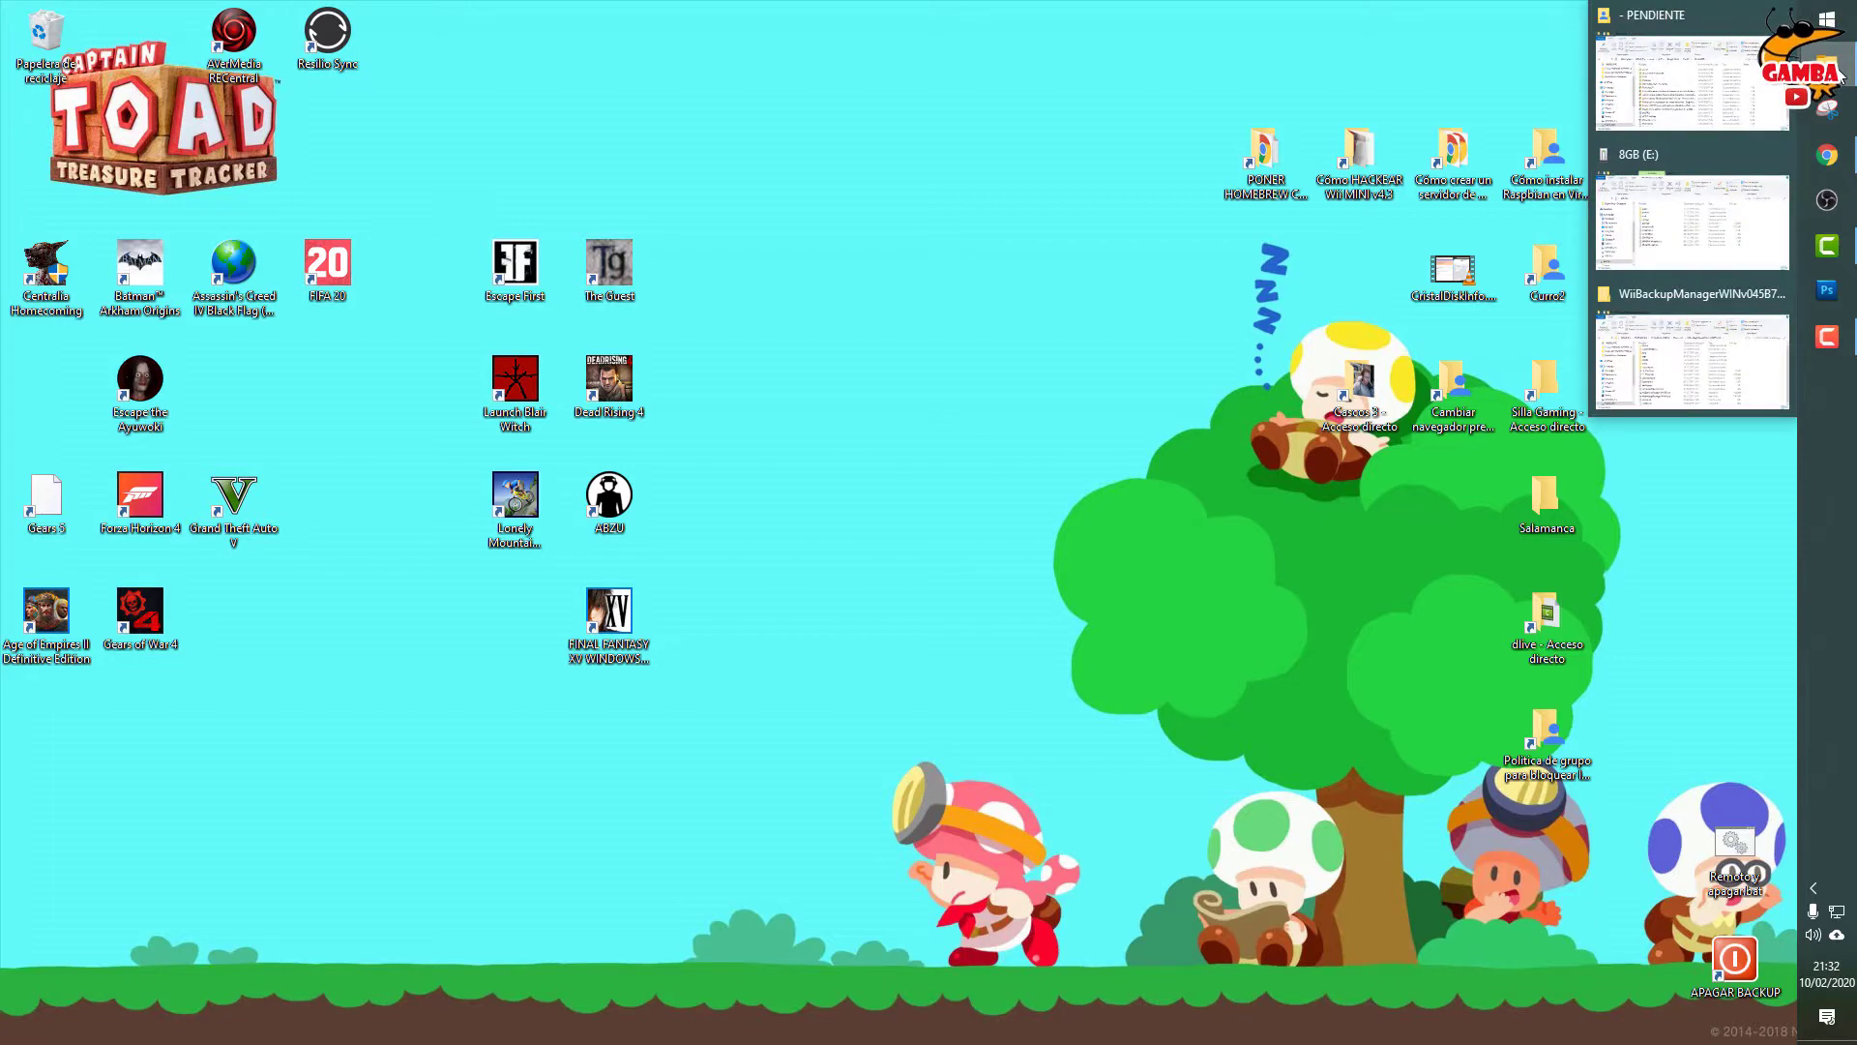
{"action": "left_click", "coordinate": [1727, 227]}
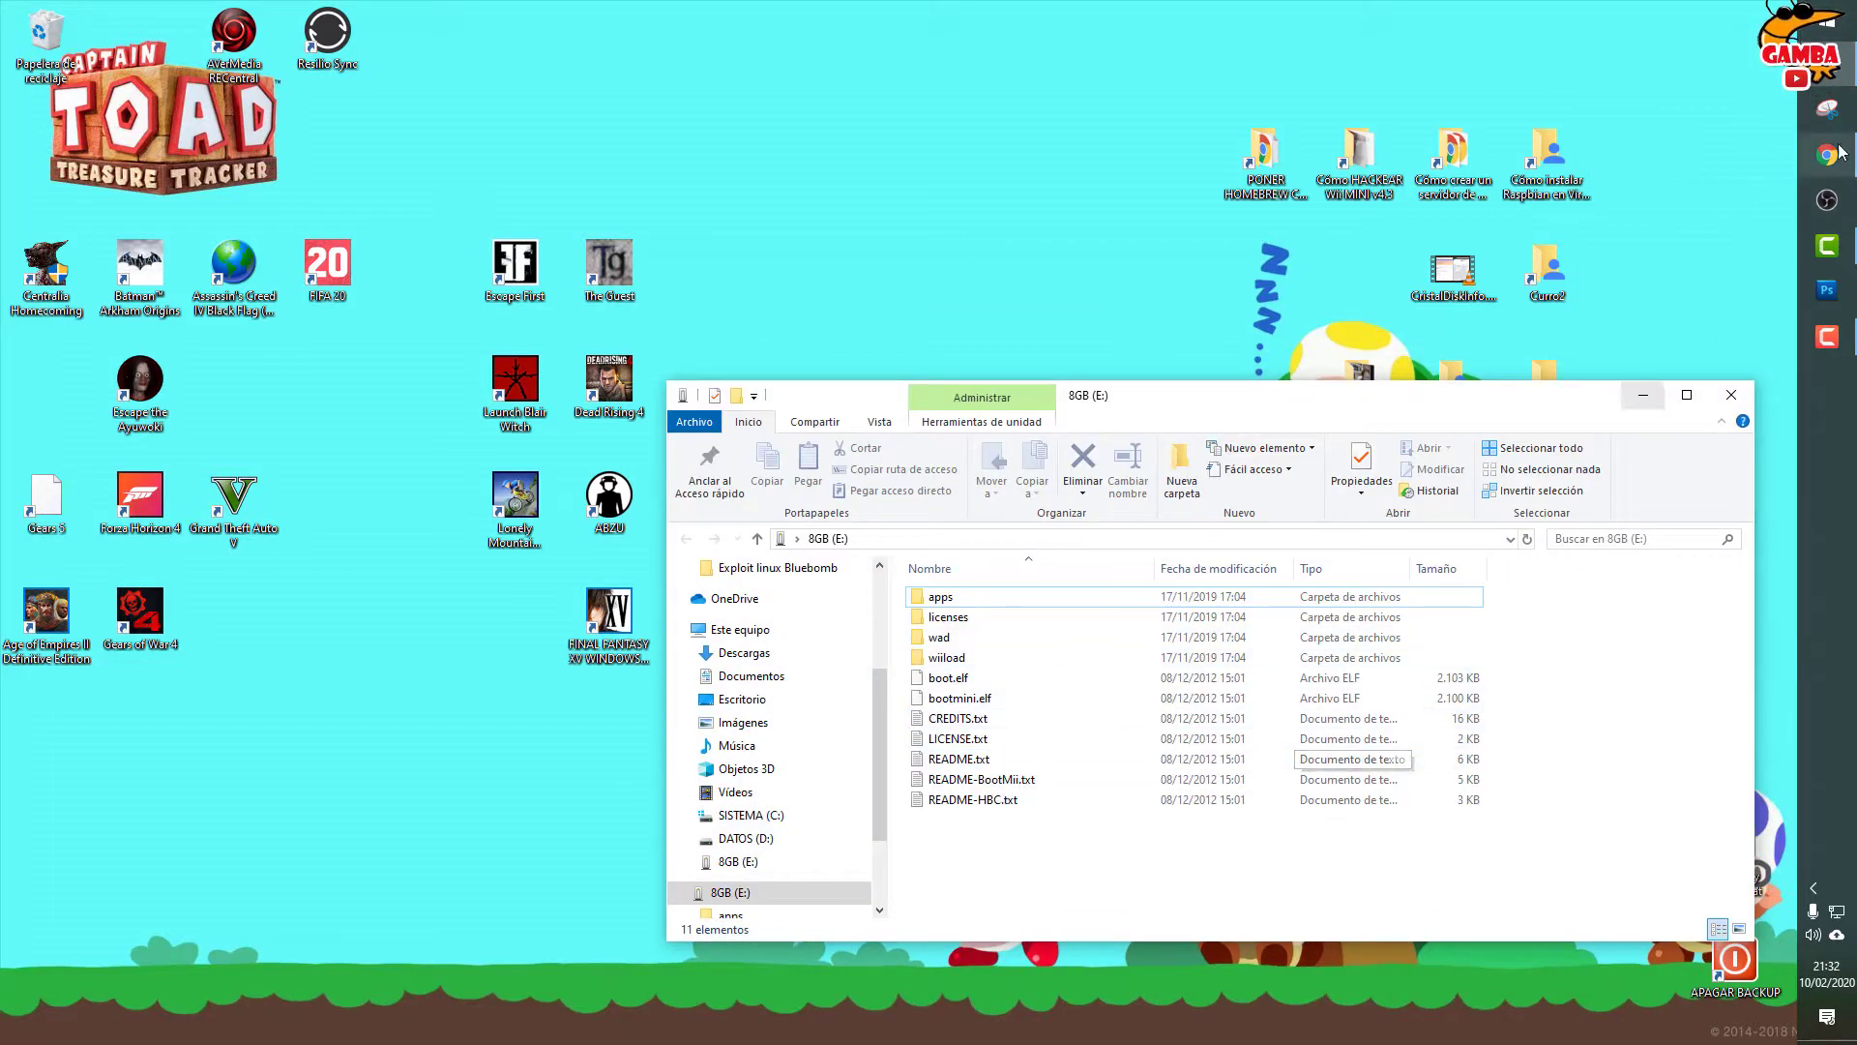
{"action": "left_click", "coordinate": [1827, 63]}
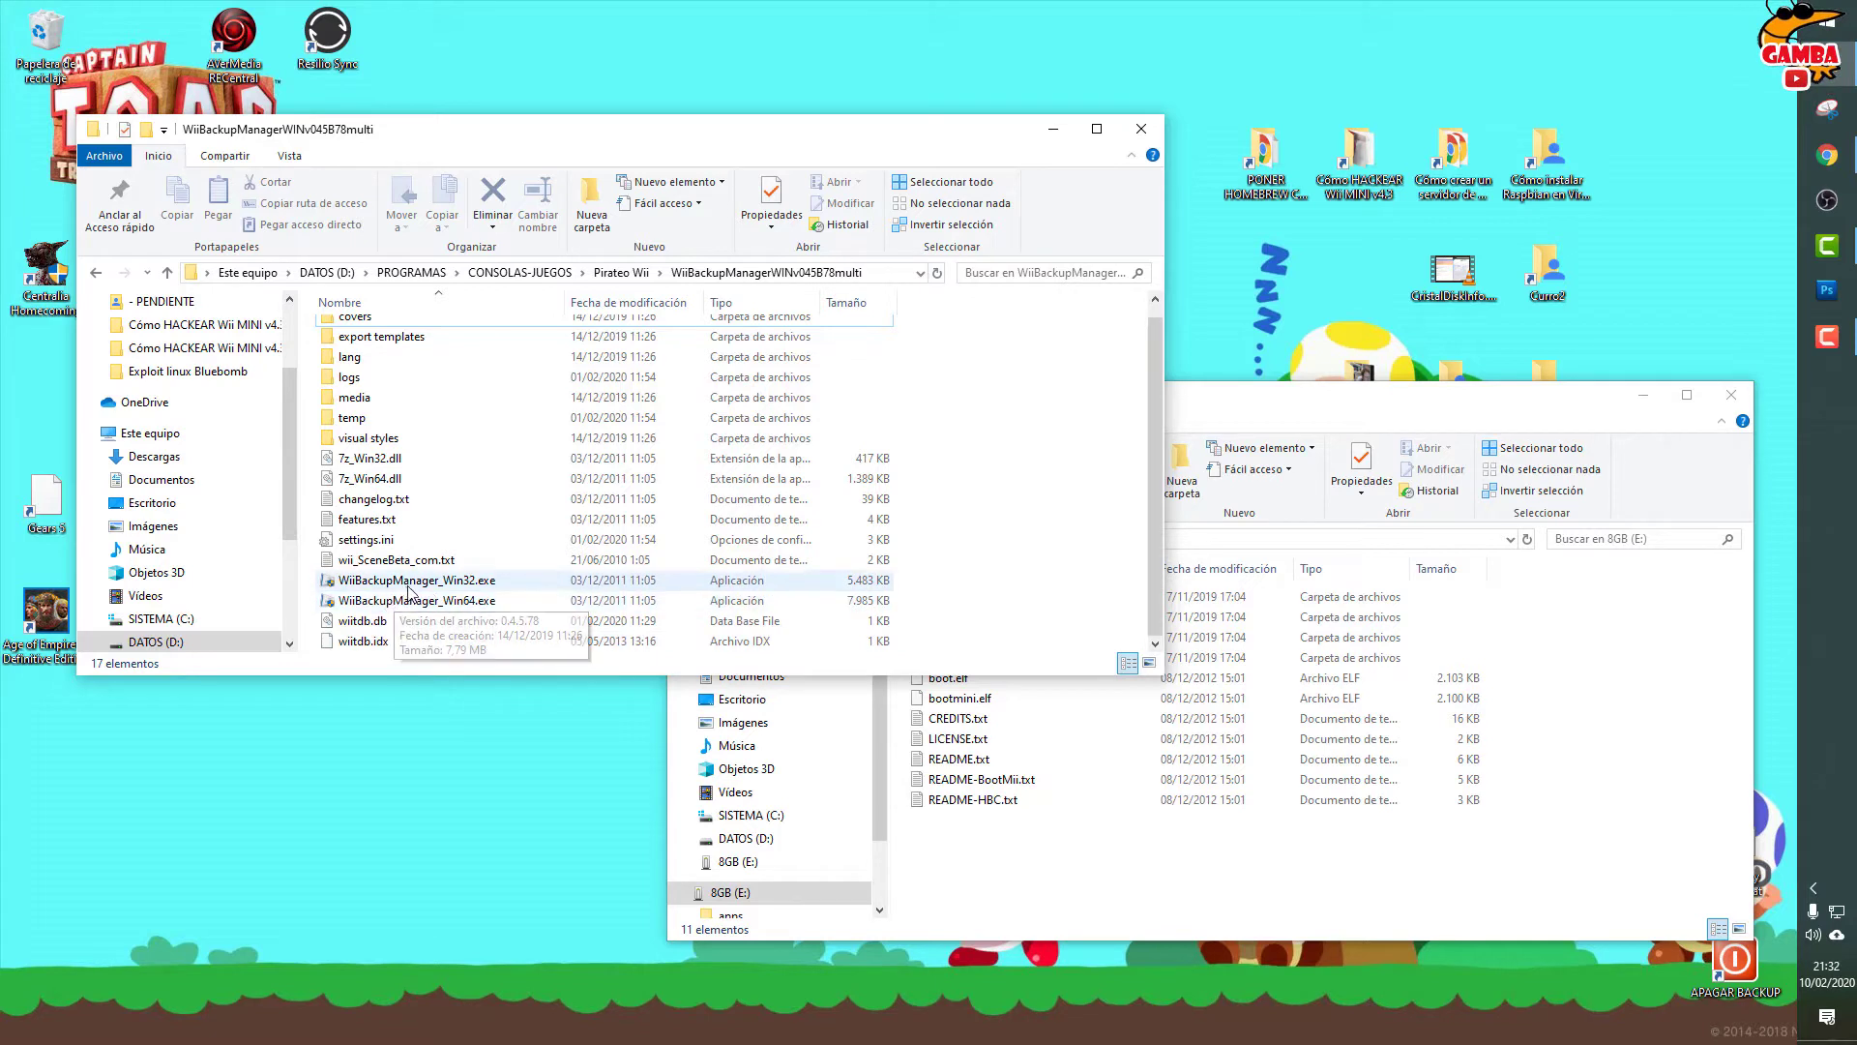
Step: Launch the 64-bit program WiiBackupManager_Win64.exe from the WiiBackupManagerWINv045B78multi folder
{"action": "left_click", "coordinate": [476, 600]}
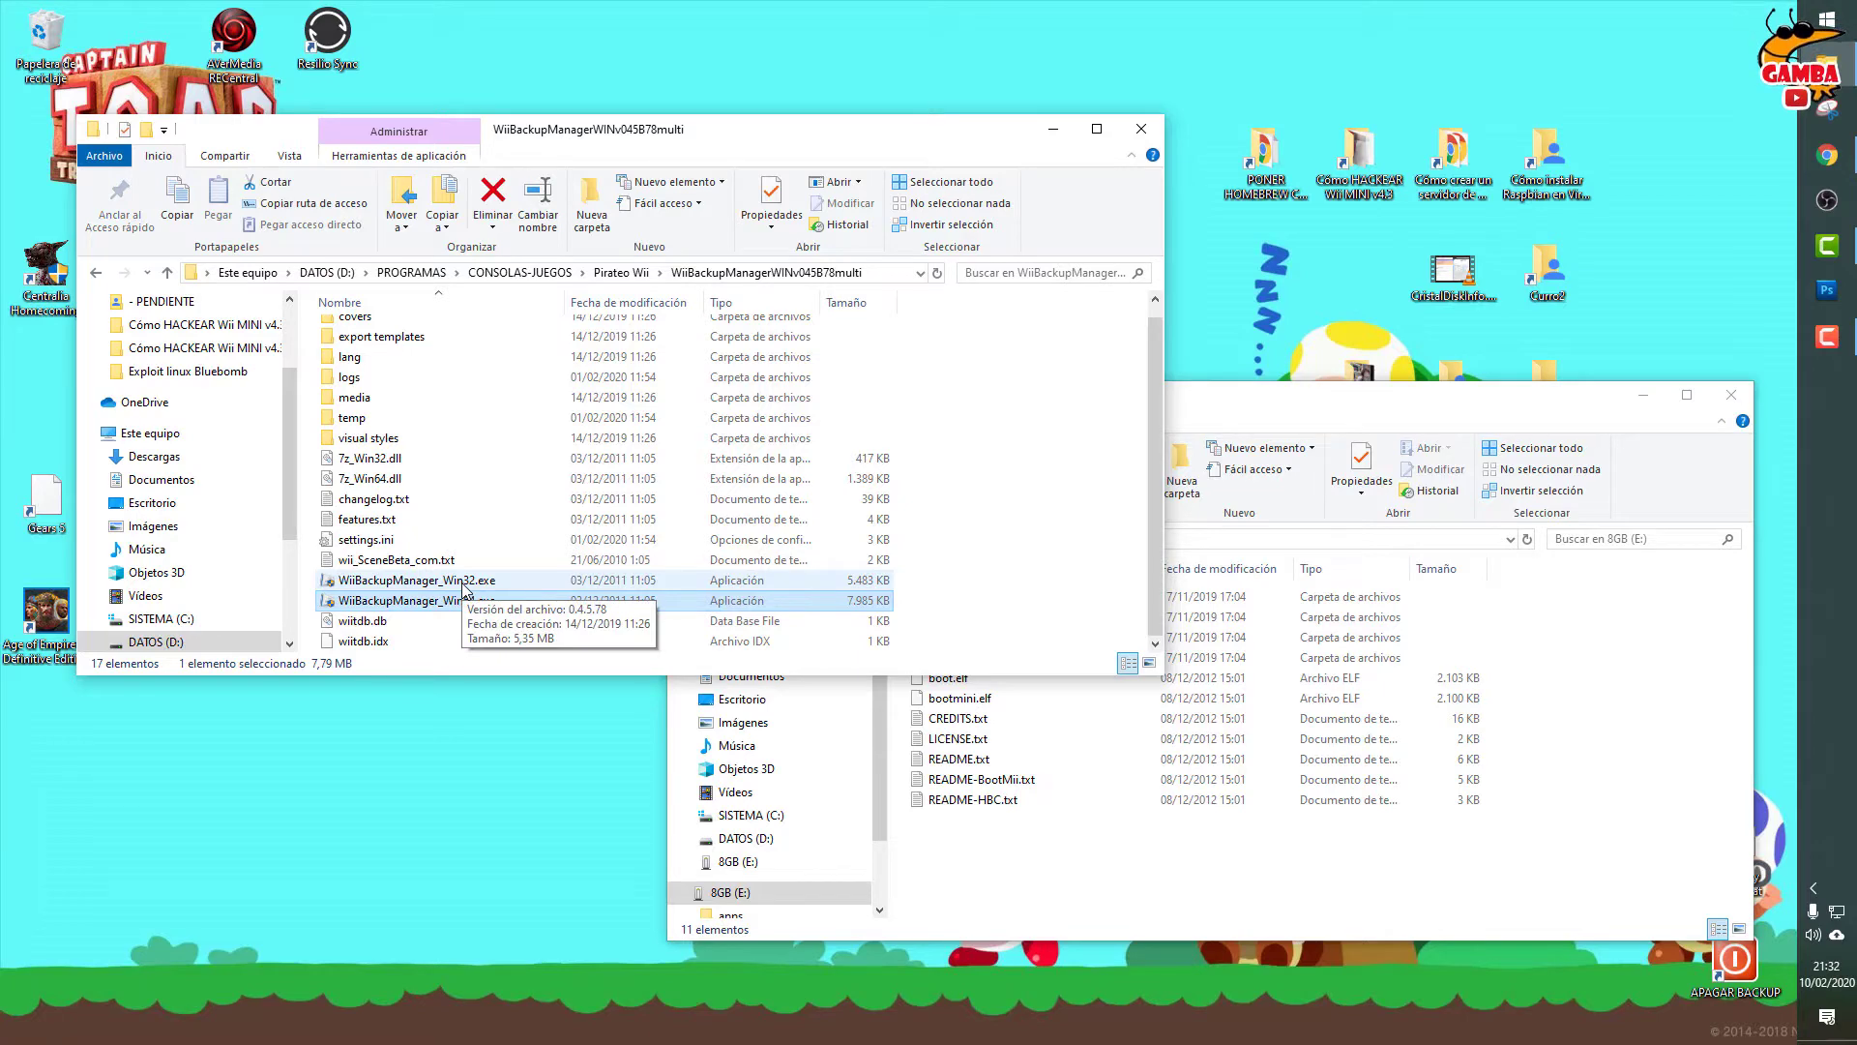
{"action": "left_click", "coordinate": [446, 580]}
{"action": "left_click", "coordinate": [438, 601]}
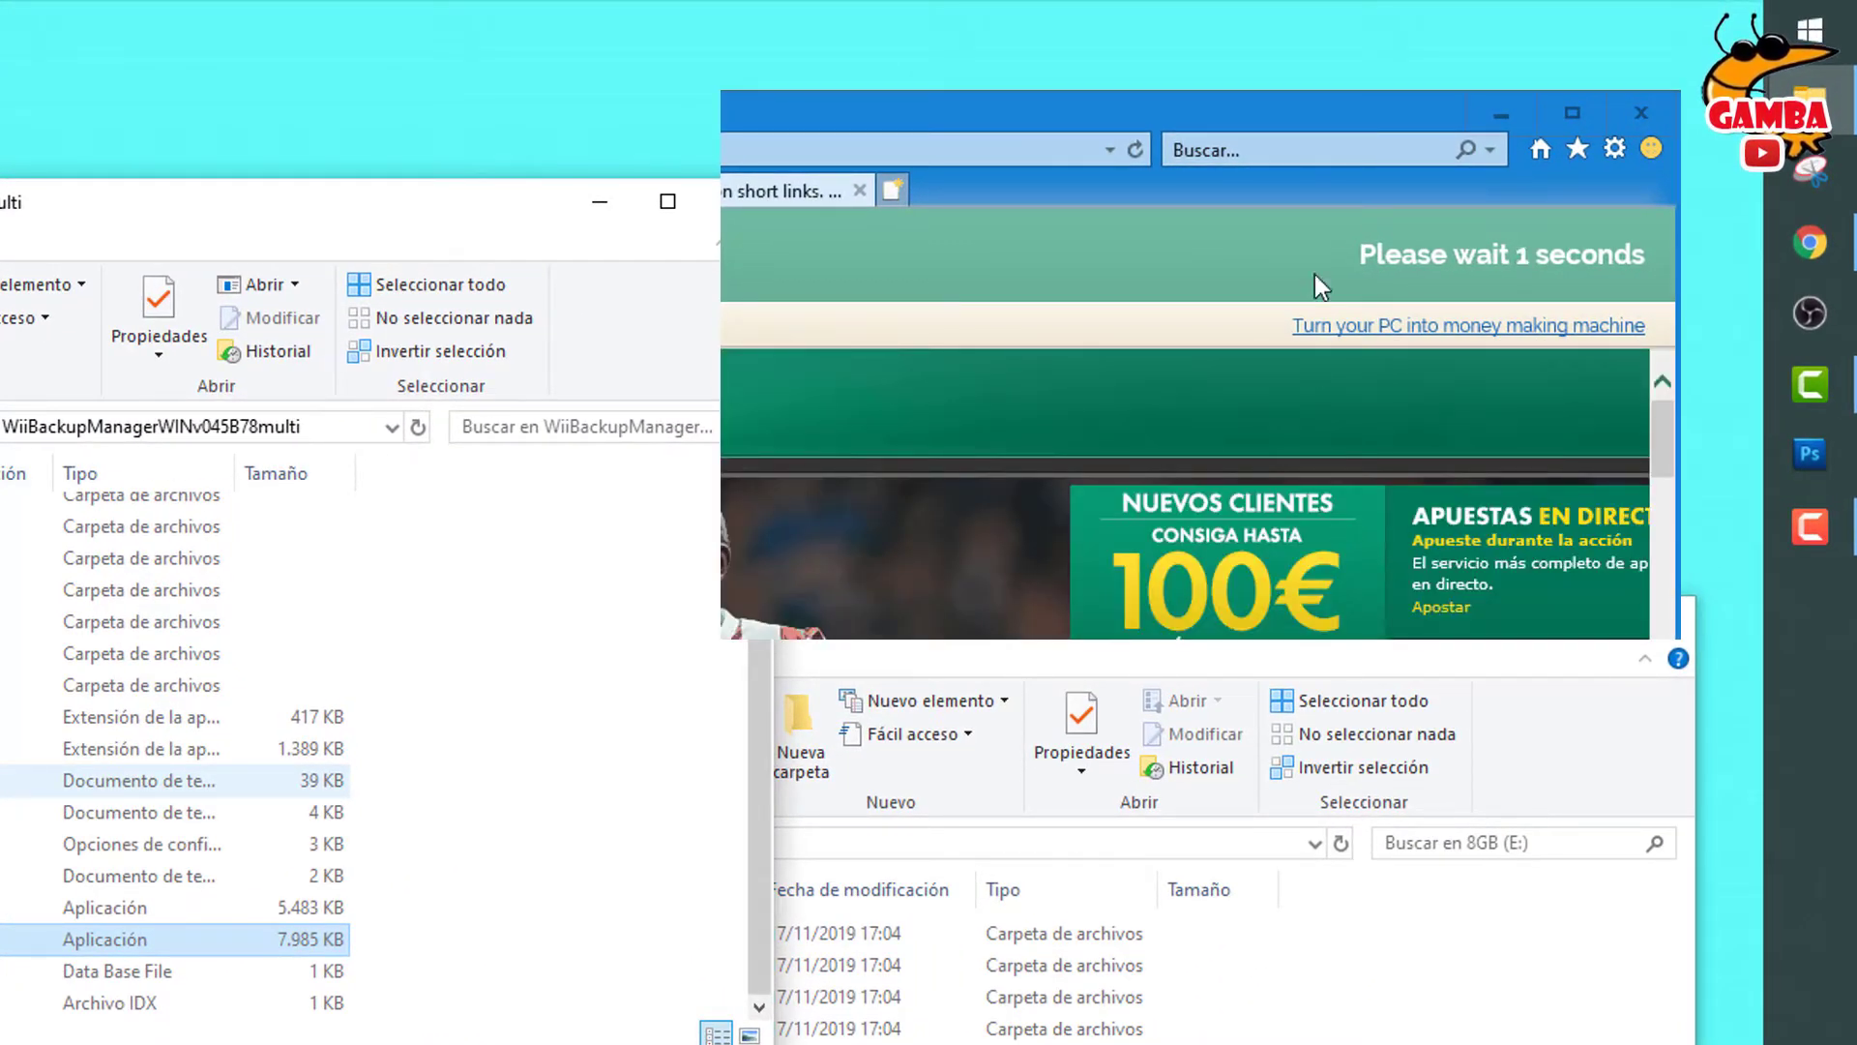
{"action": "left_click", "coordinate": [1476, 264]}
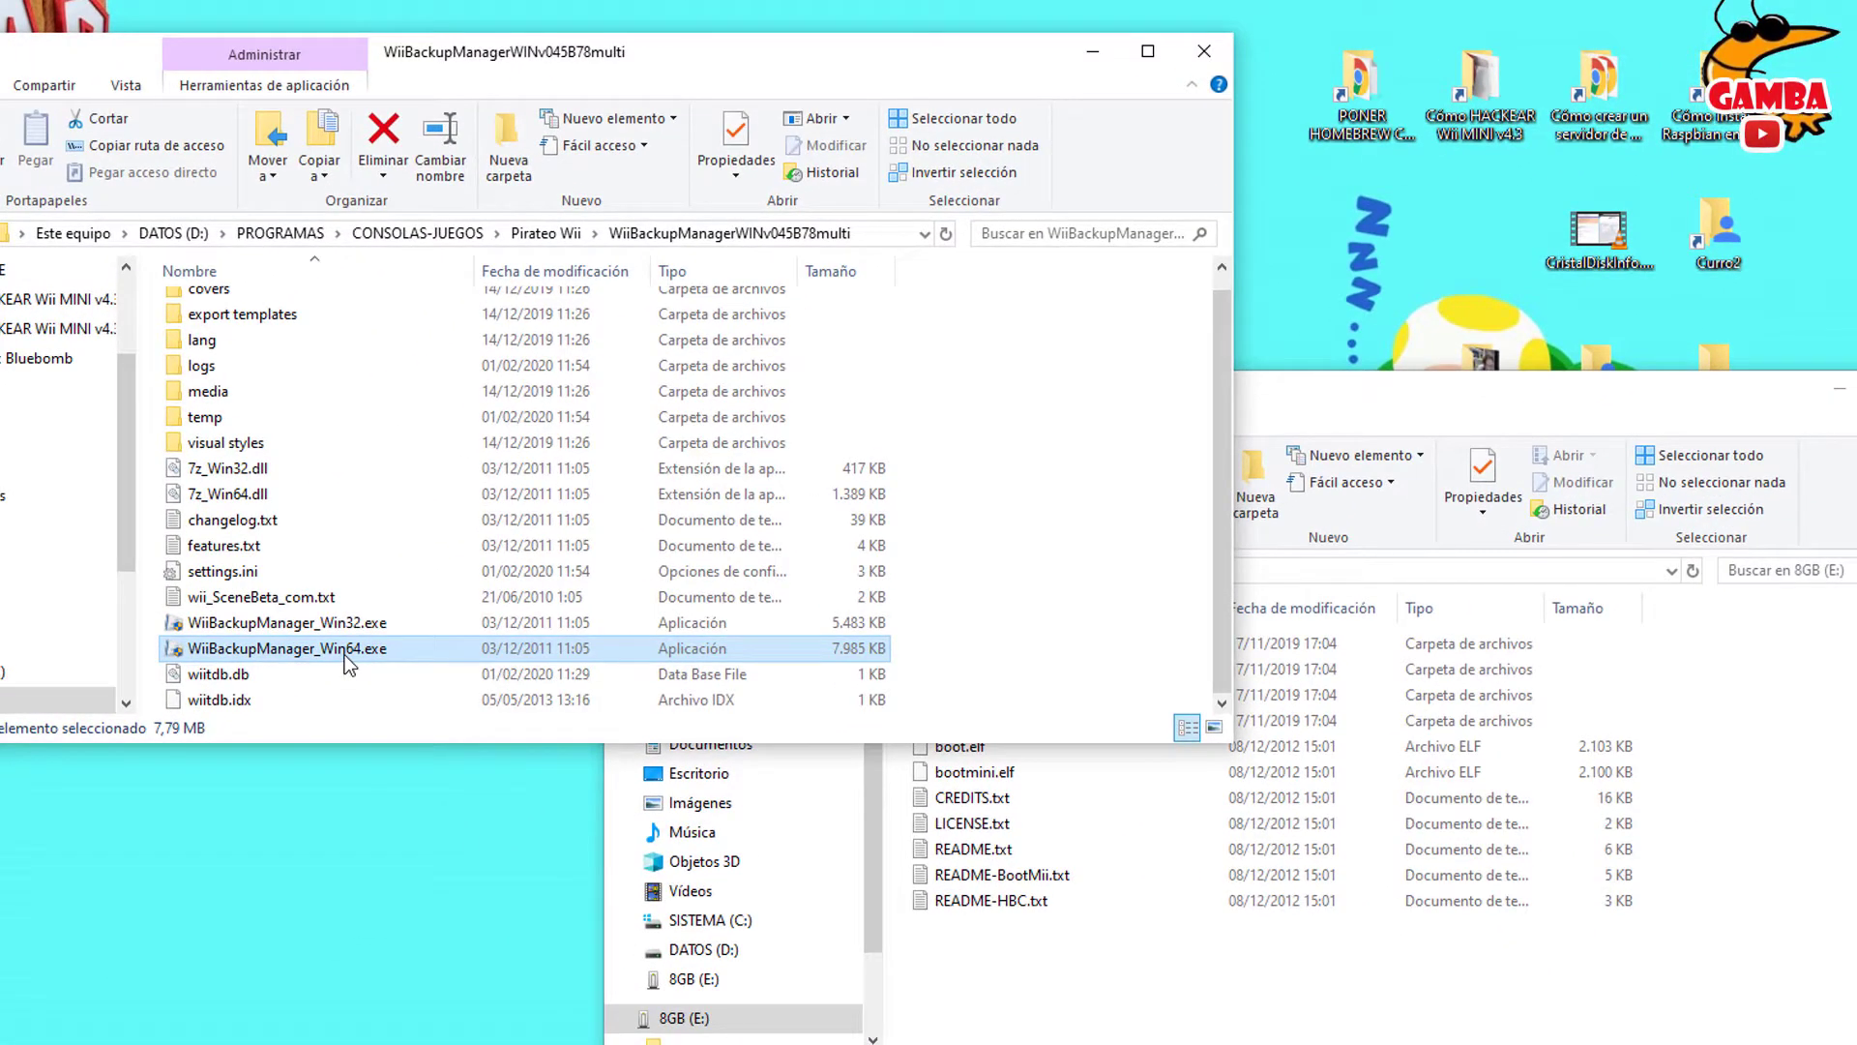
{"action": "double_click", "coordinate": [346, 654]}
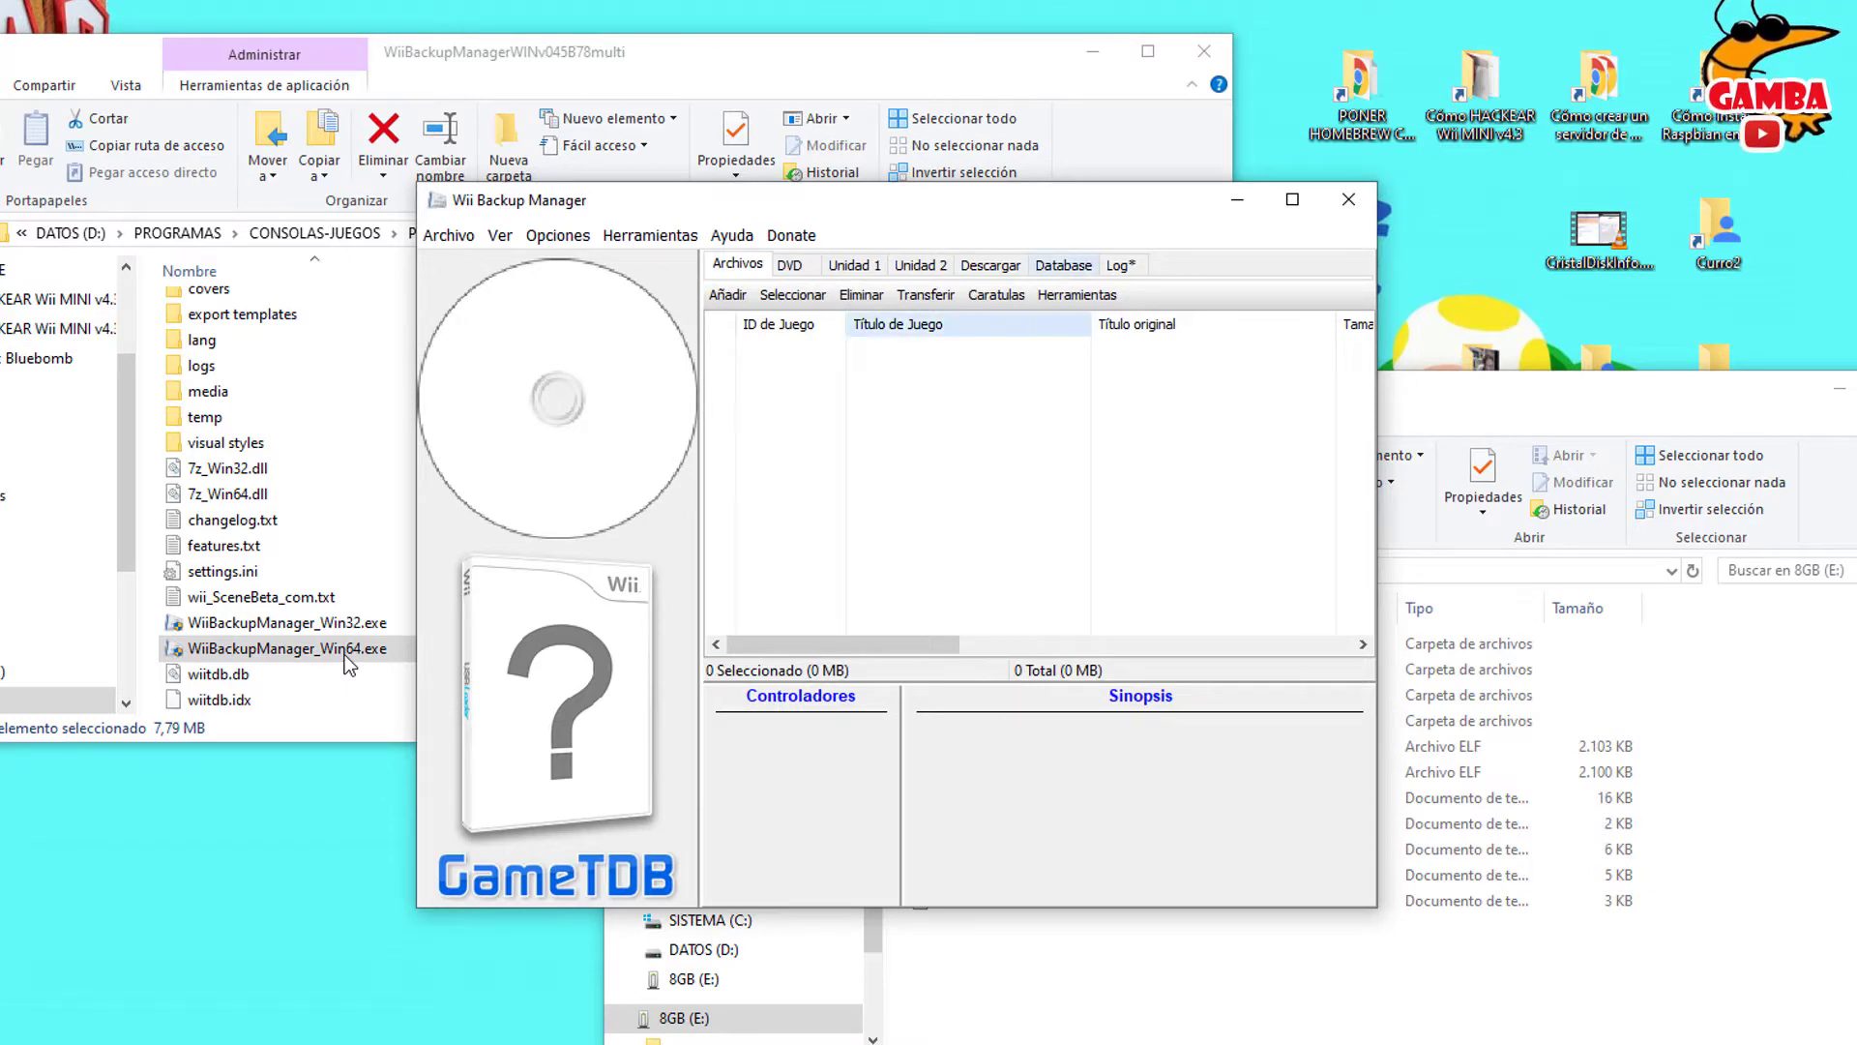
Step: Assign drive Unidad (E:) to Unidad 1 and create its WBFS directory, then view the drive's contents
{"action": "left_click", "coordinate": [1093, 50]}
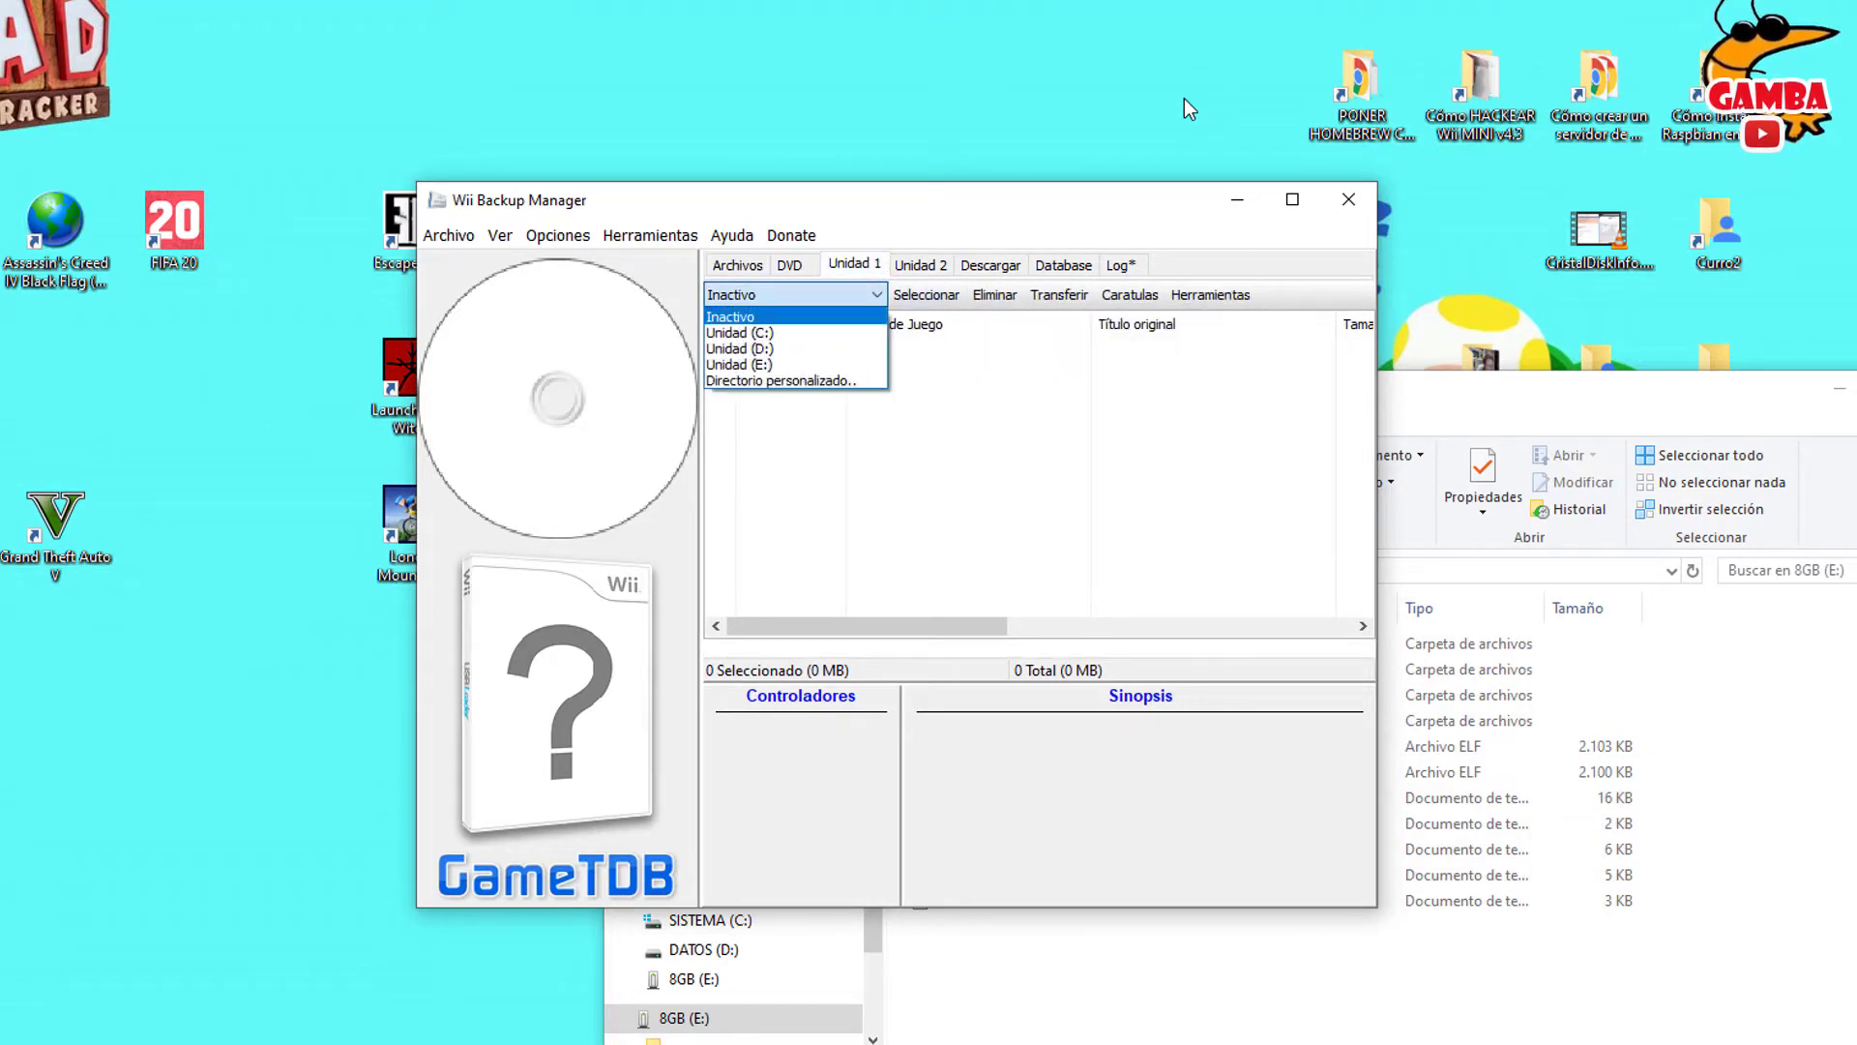
{"action": "left_click", "coordinate": [1524, 399]}
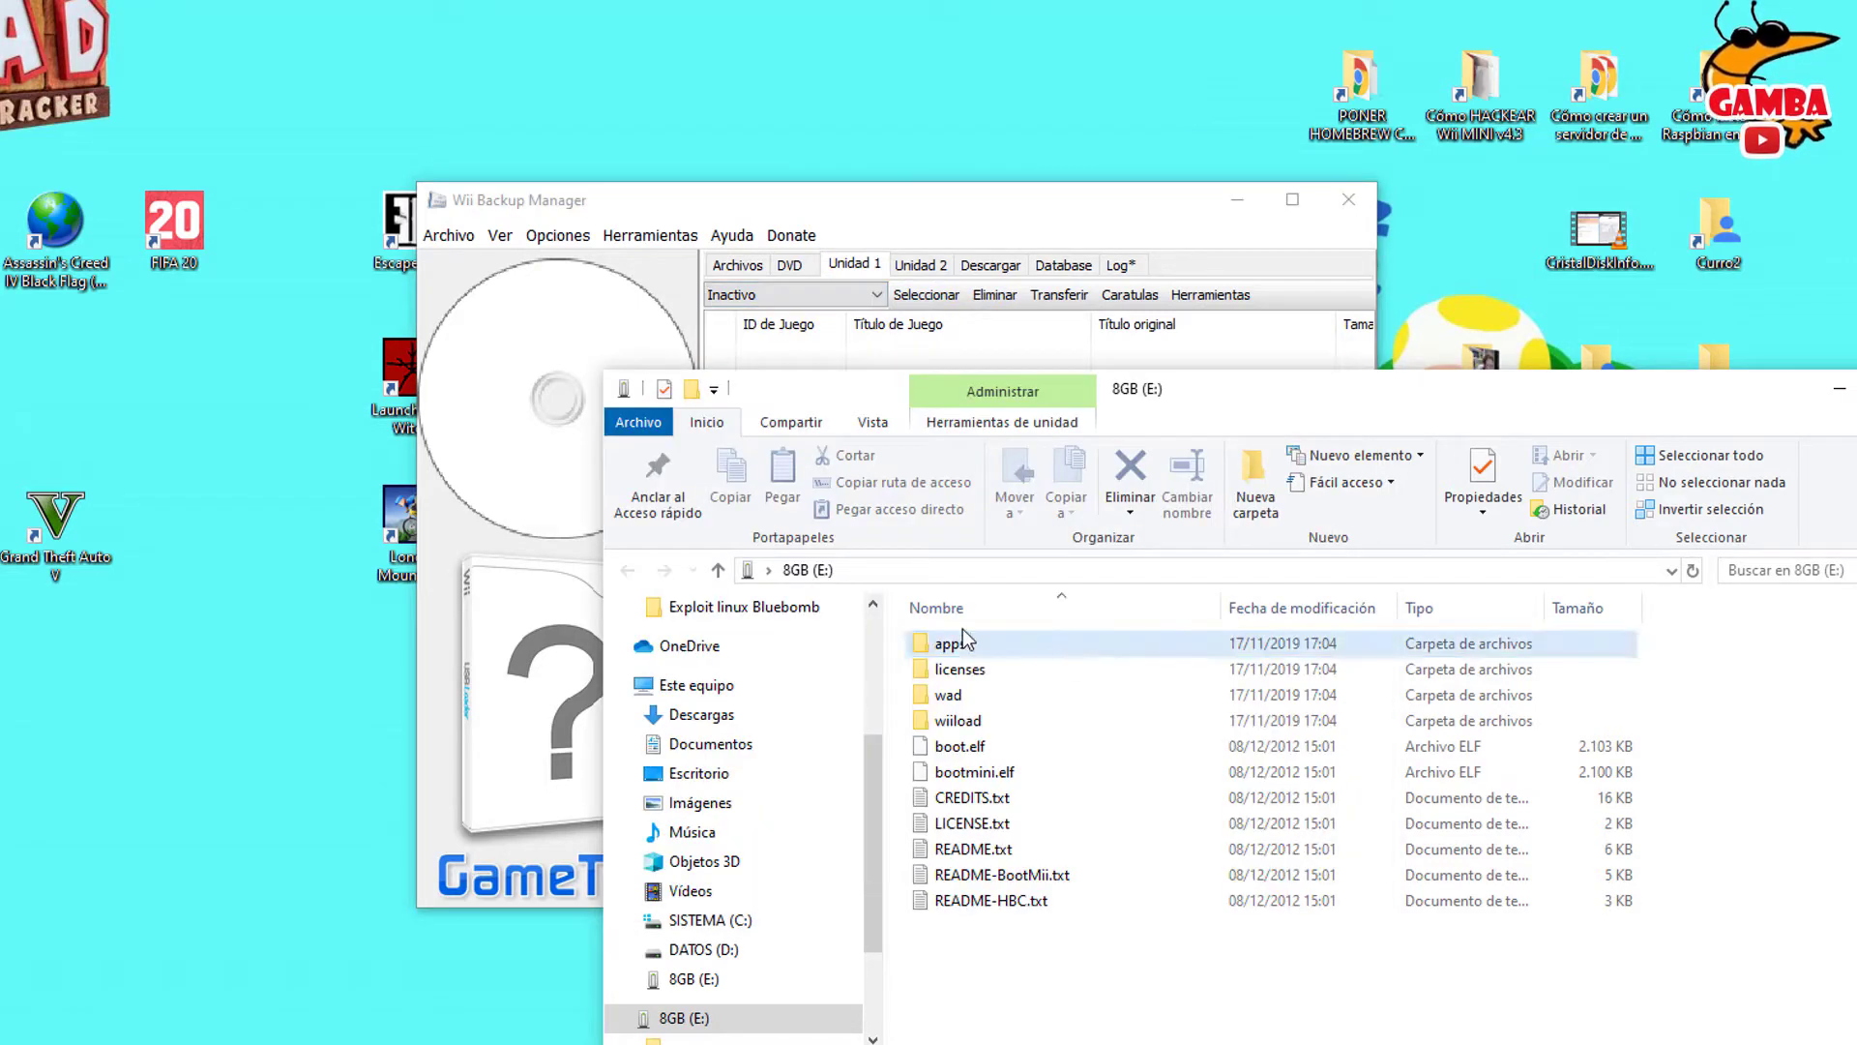
{"action": "left_click", "coordinate": [882, 296]}
{"action": "key", "text": "Down"}
{"action": "key", "text": "Down"}
{"action": "key", "text": "Down"}
{"action": "key", "text": "Return"}
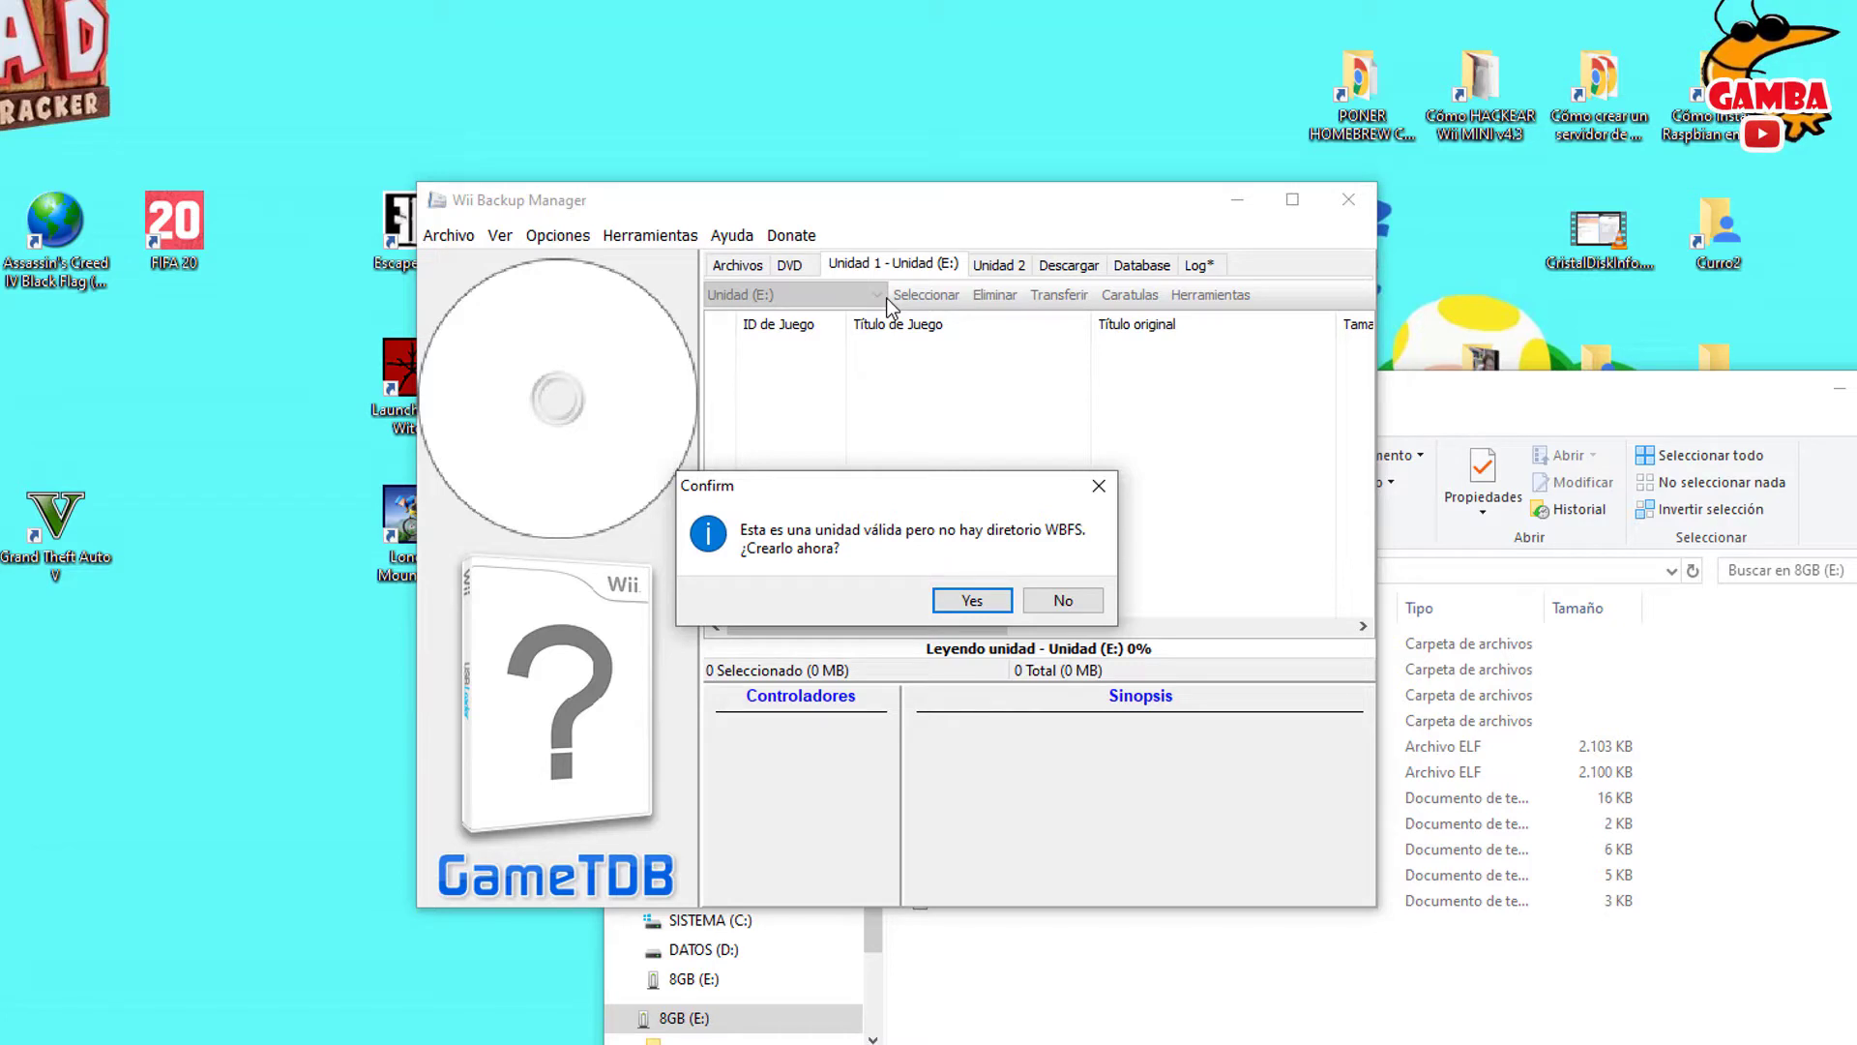
{"action": "key", "text": "Return"}
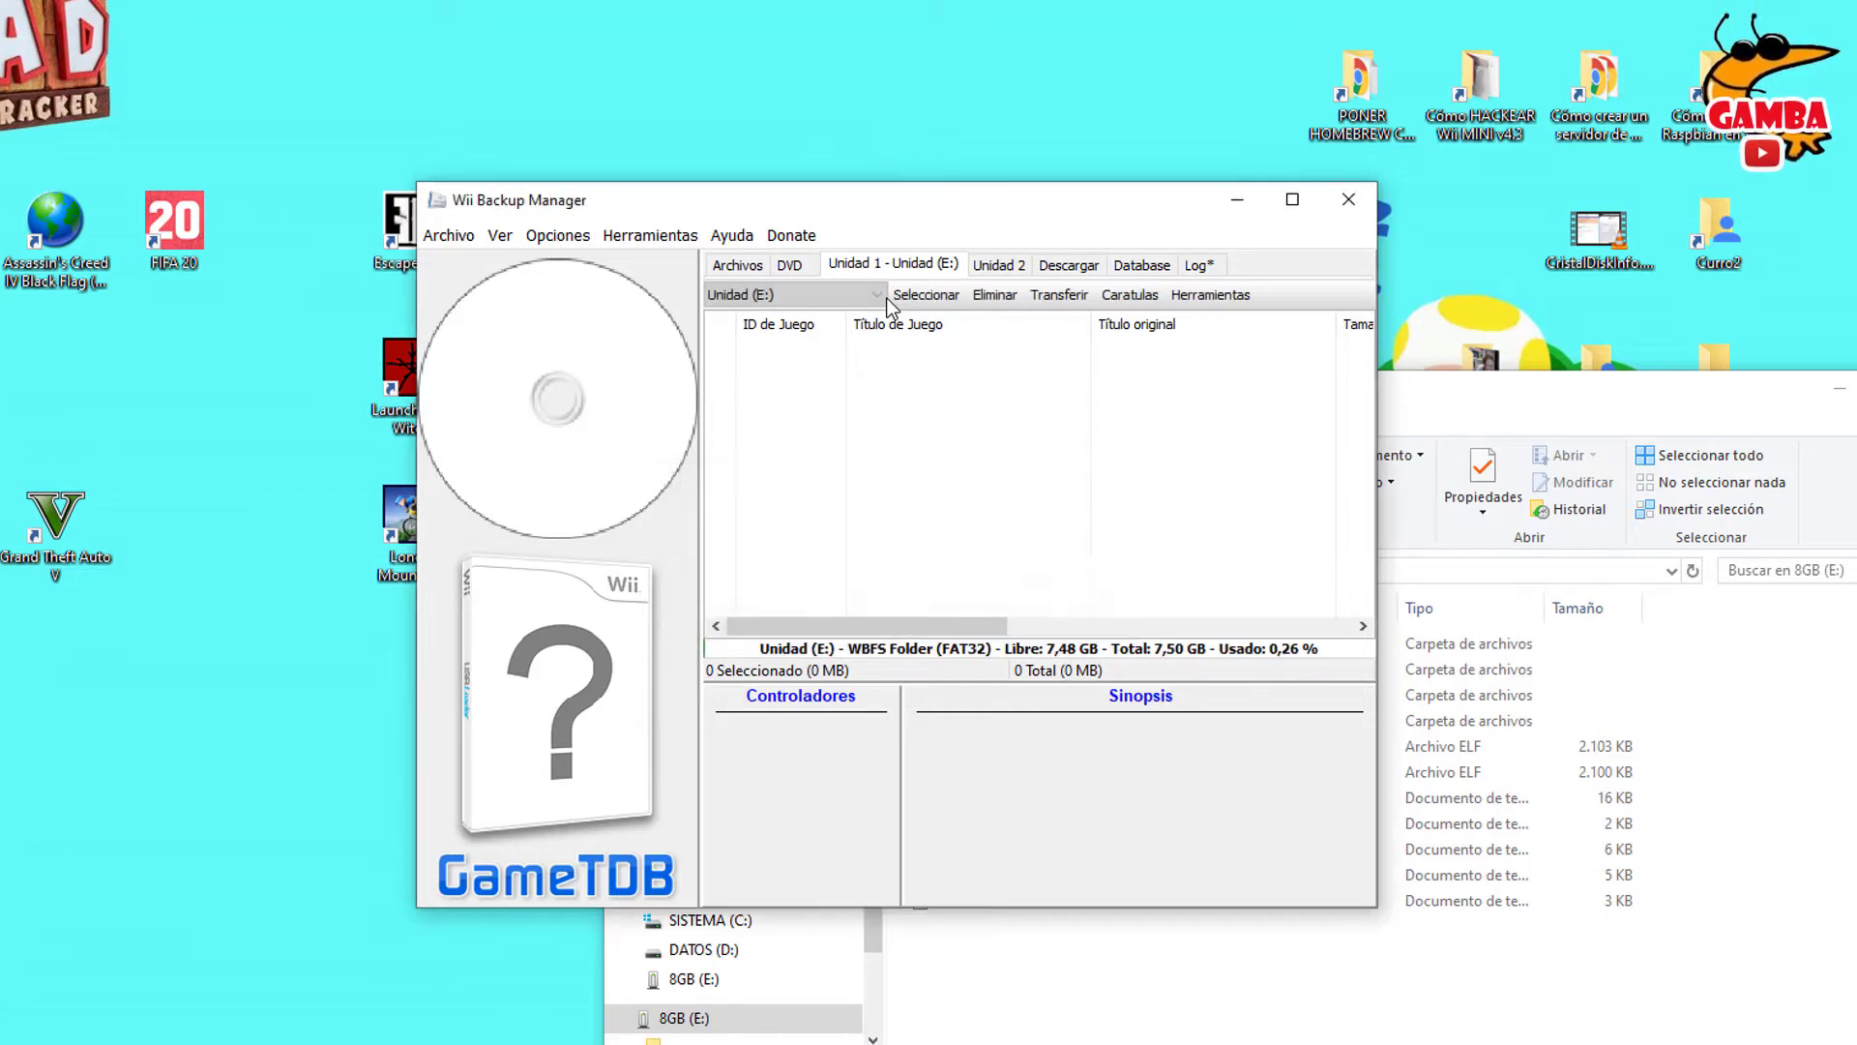
{"action": "left_click", "coordinate": [977, 950]}
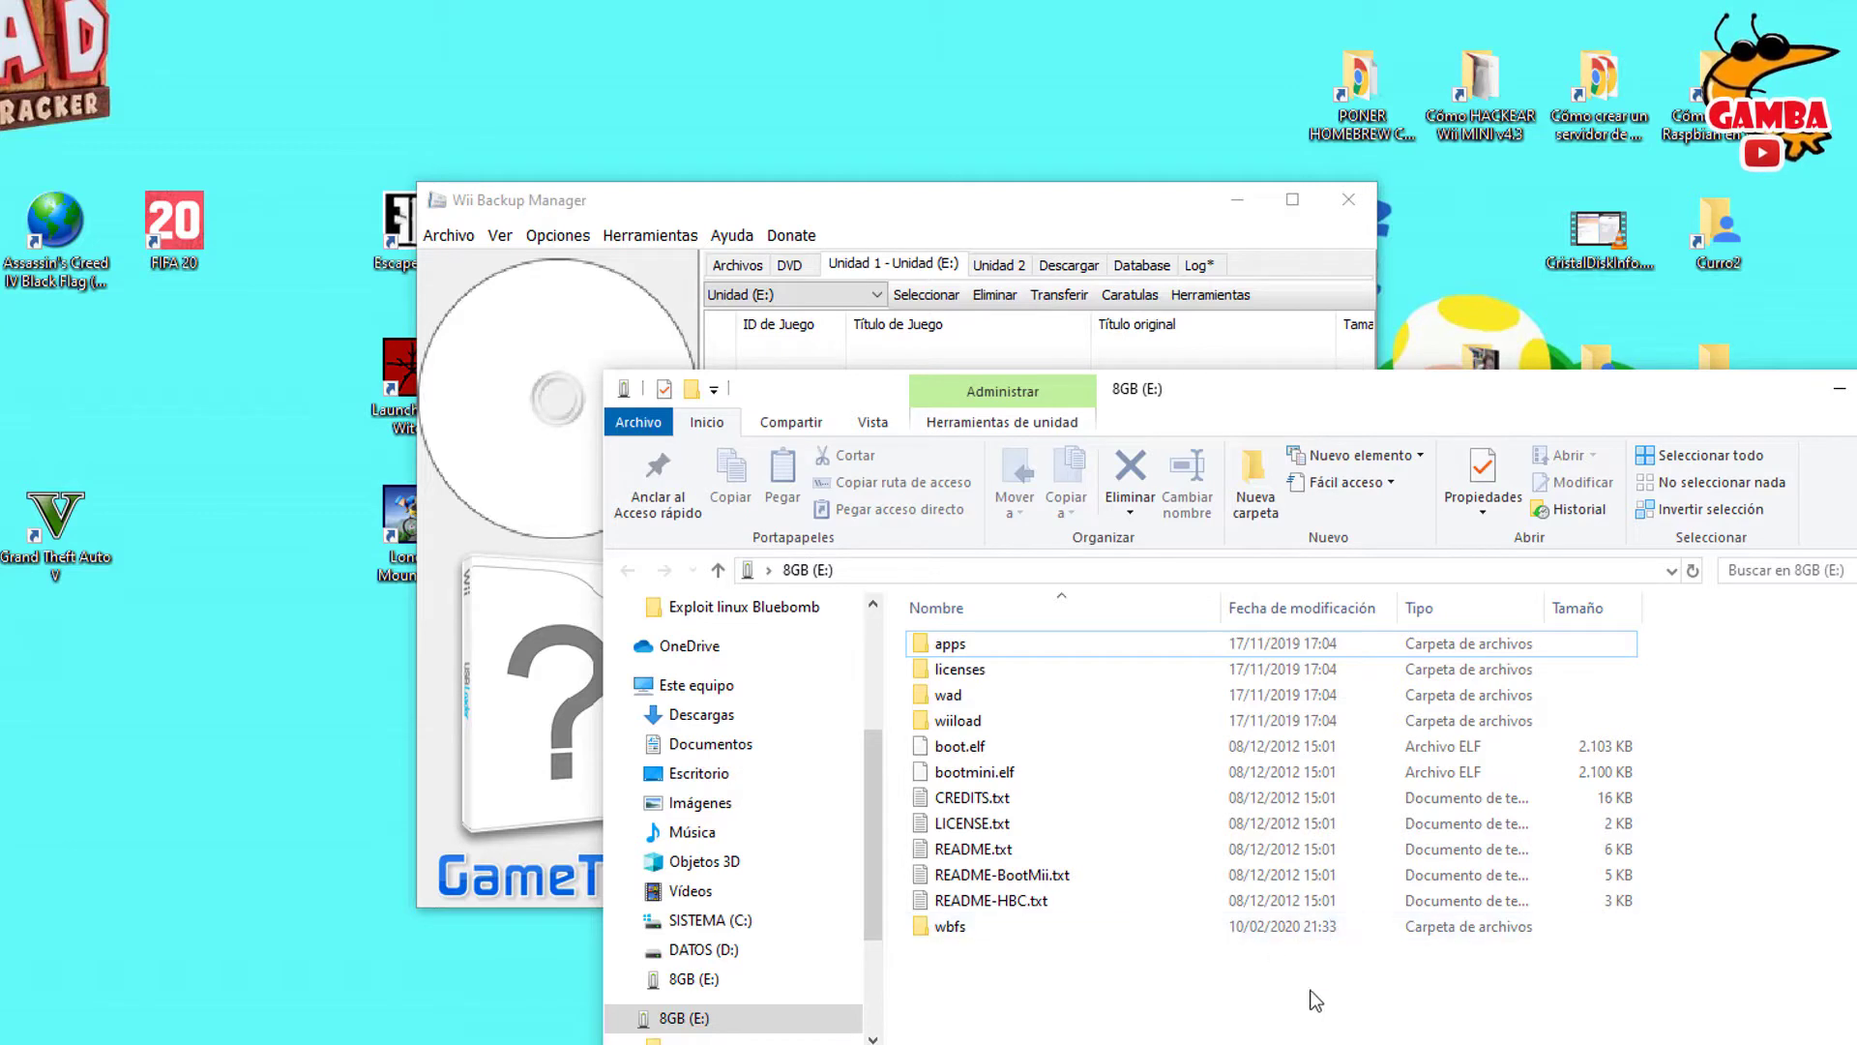
Step: Add the Descargas directory to the Archivos list to load the game backups it contains
{"action": "left_click", "coordinate": [949, 219]}
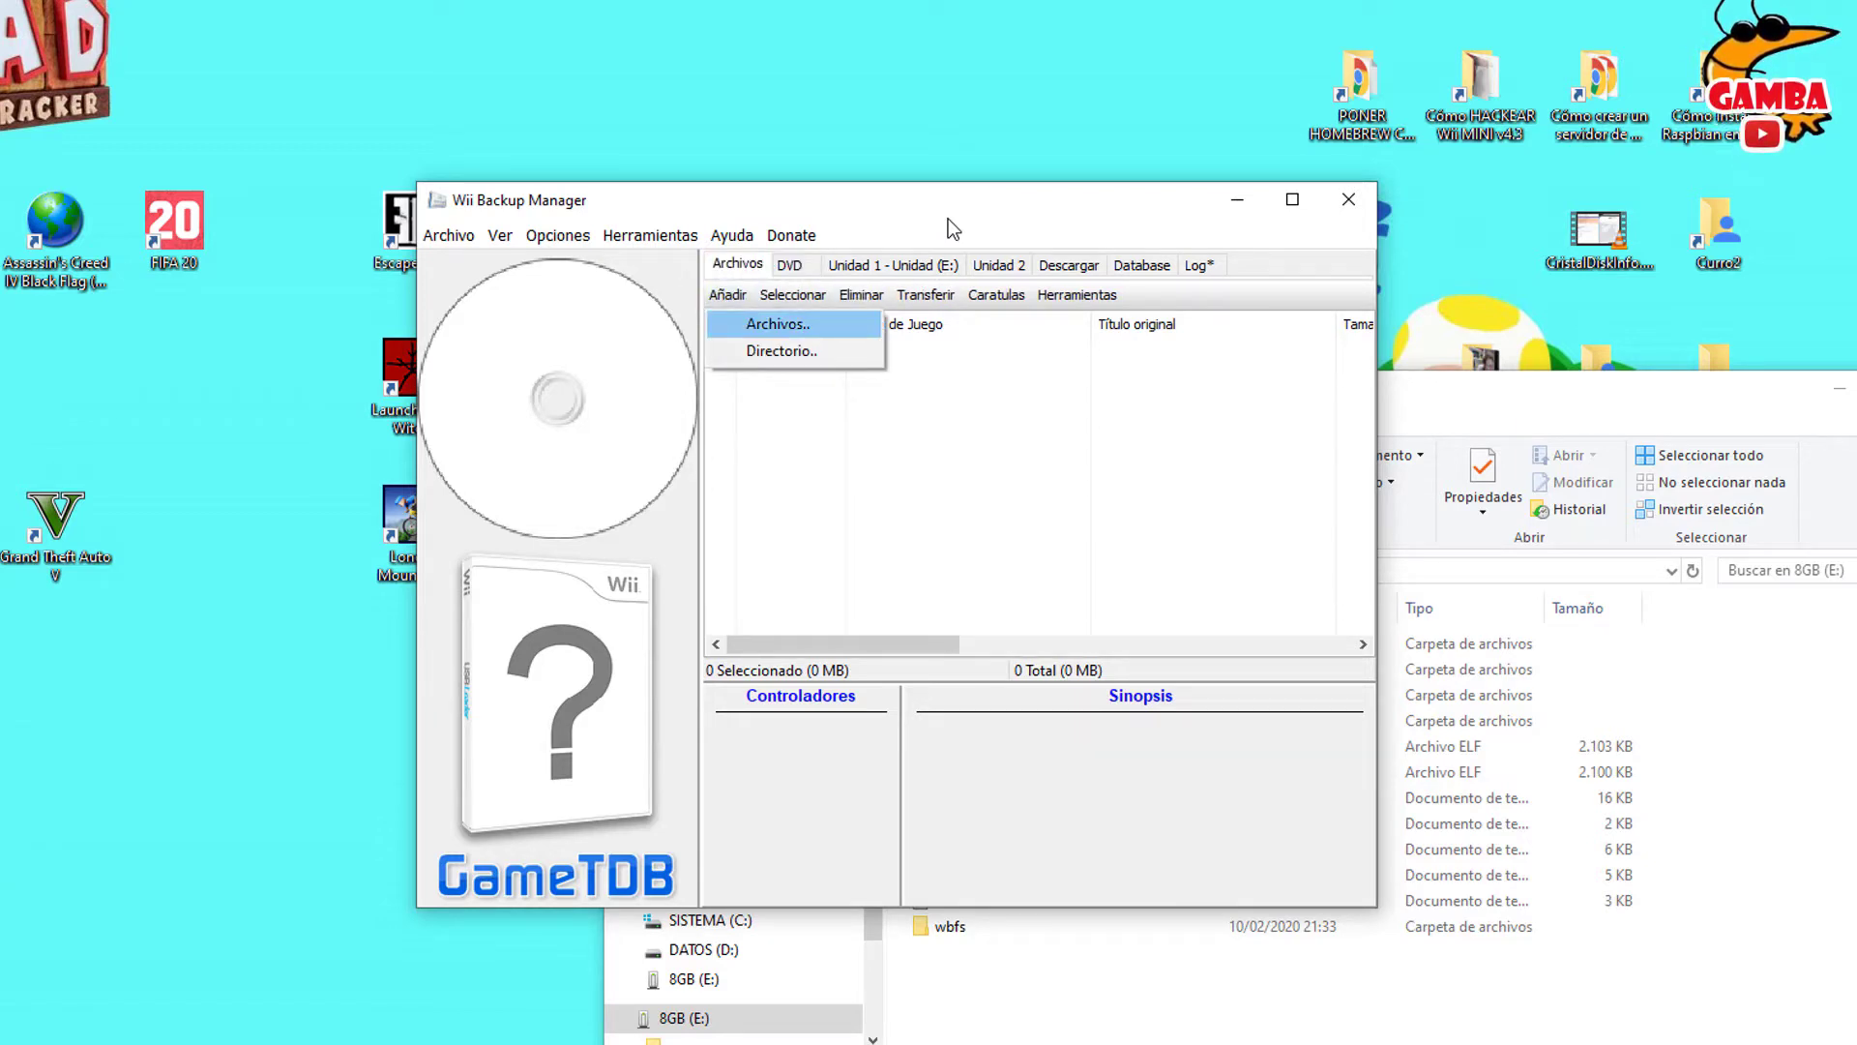
{"action": "key", "text": "Down"}
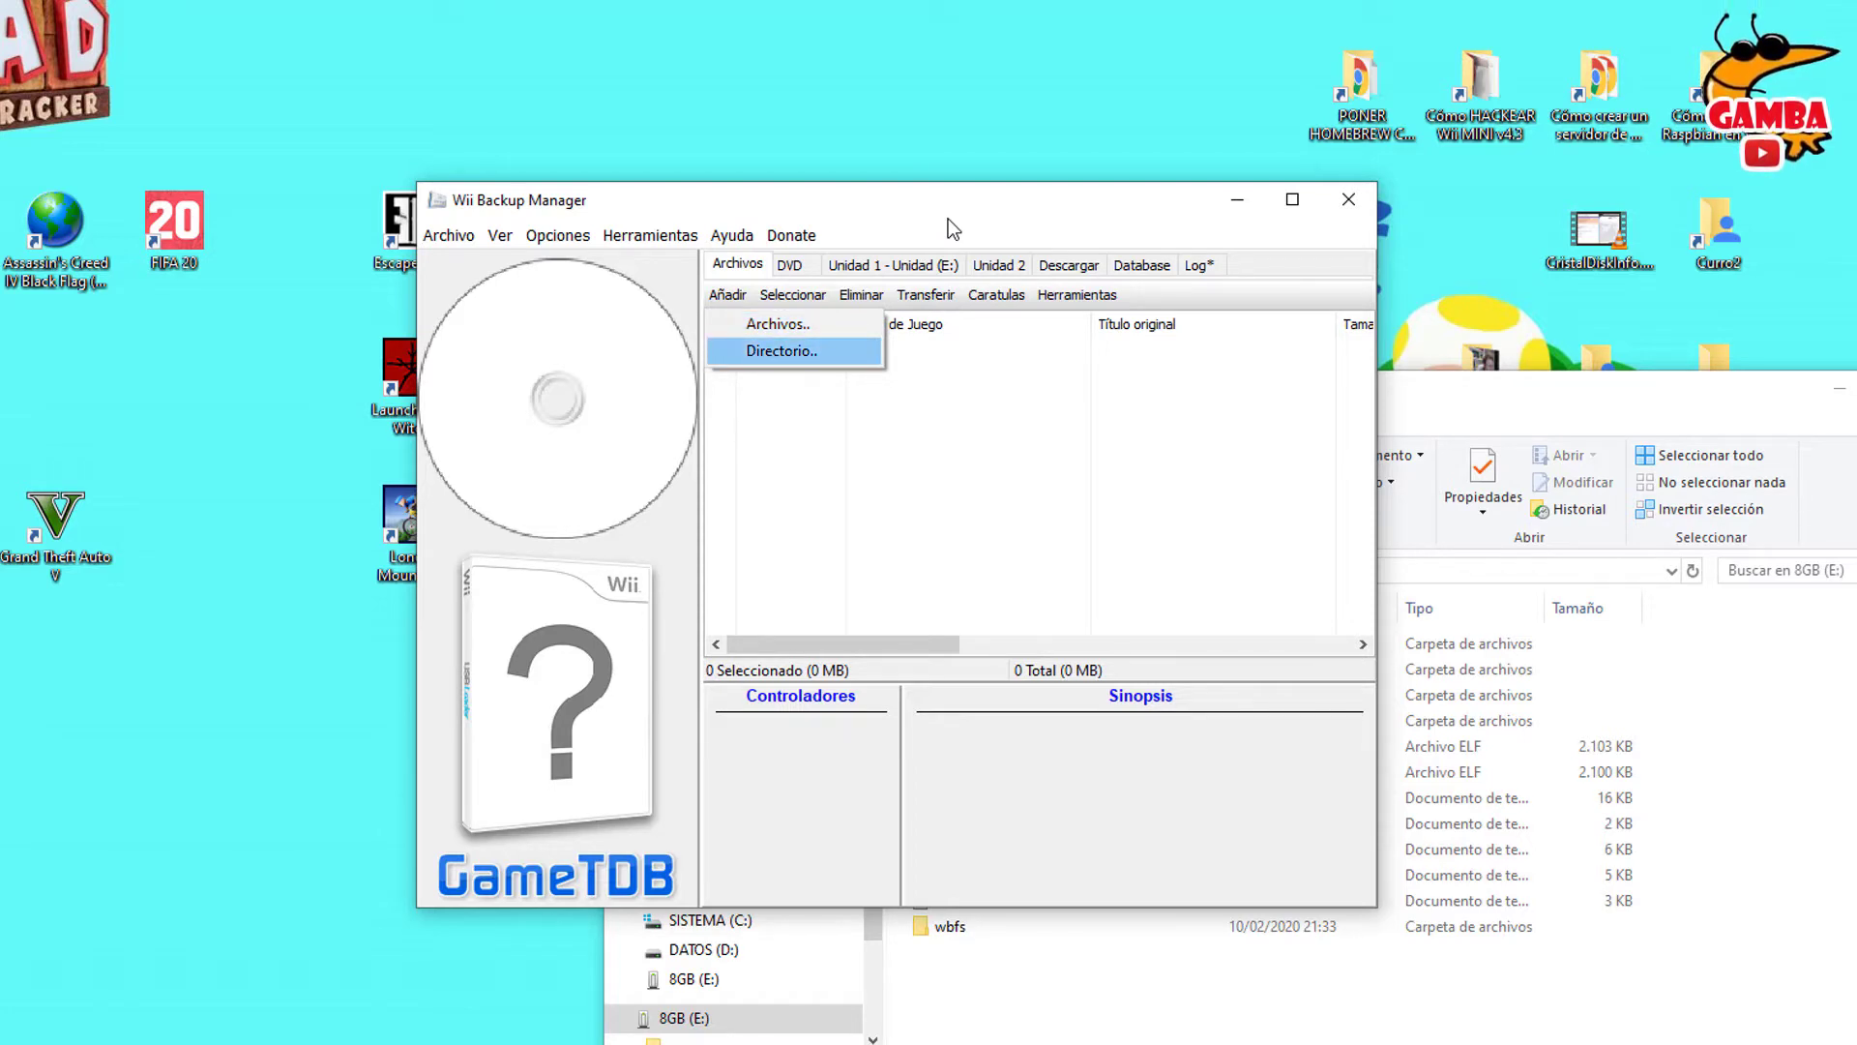
{"action": "key", "text": "Return"}
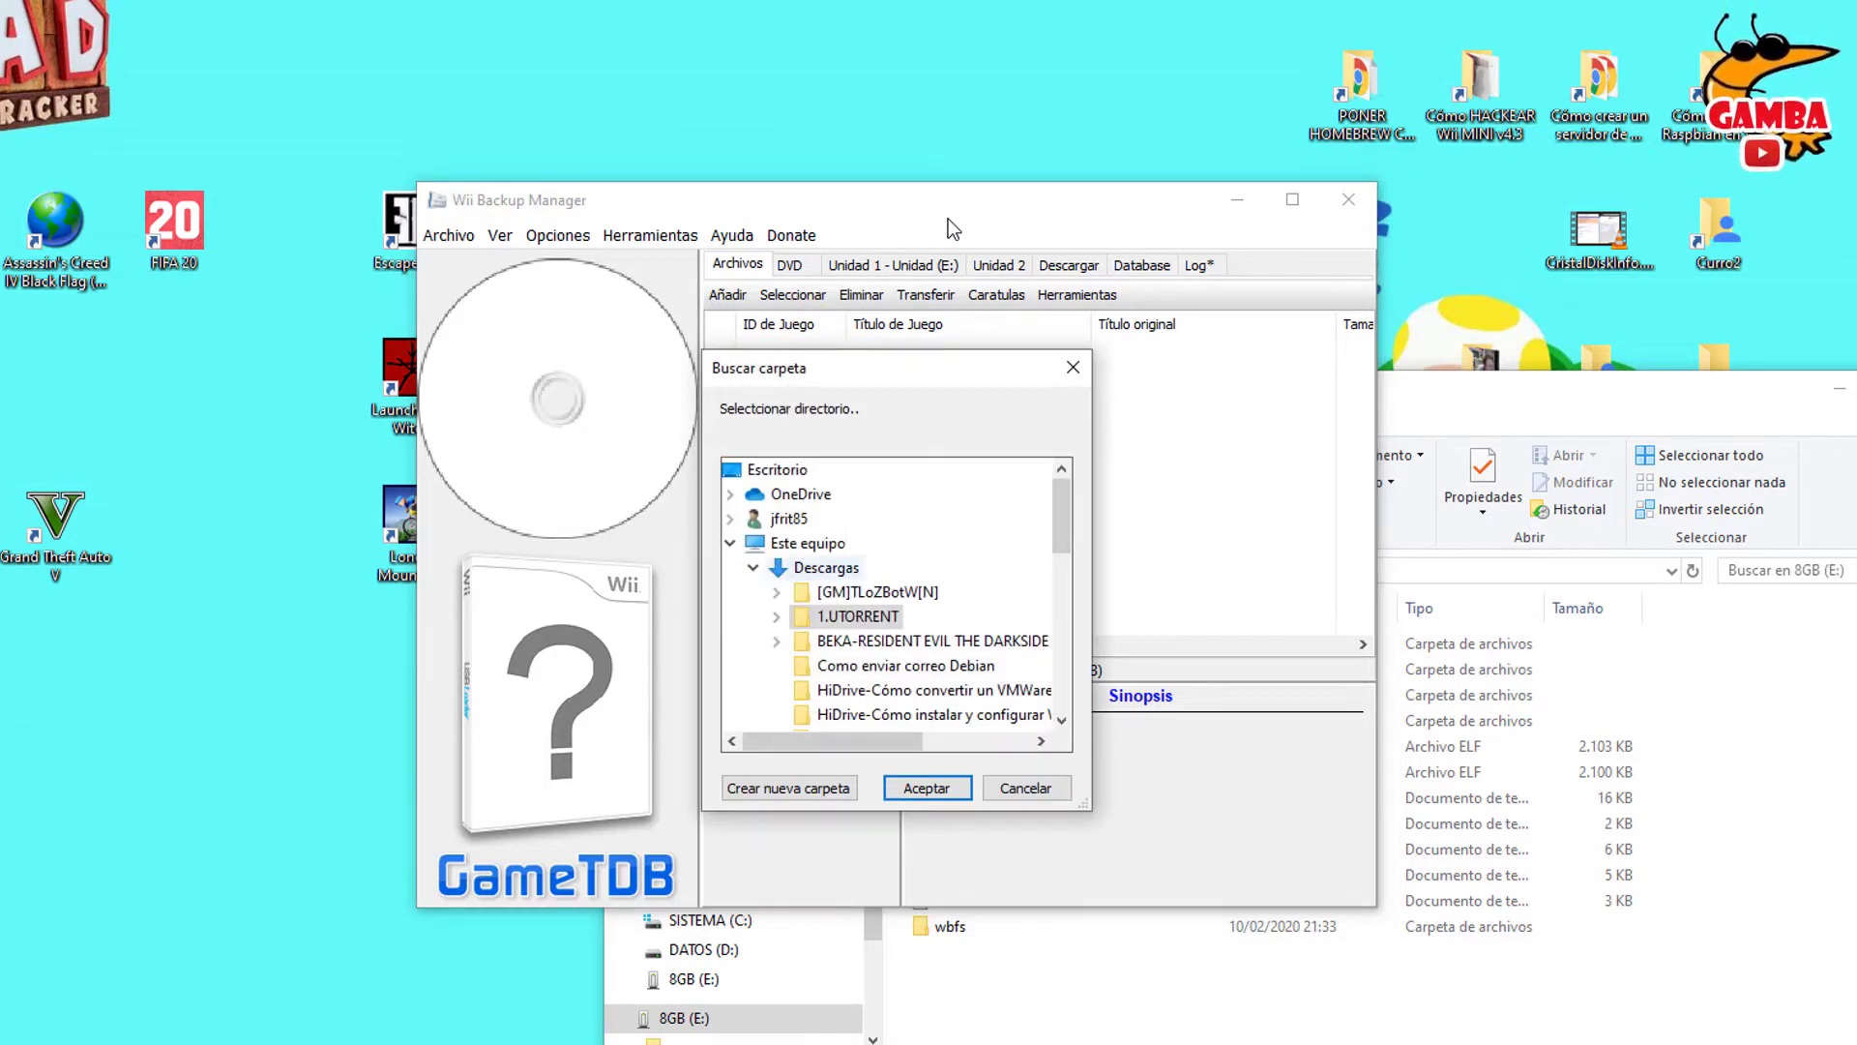
{"action": "key", "text": "Up"}
{"action": "key", "text": "Up"}
{"action": "key", "text": "Return"}
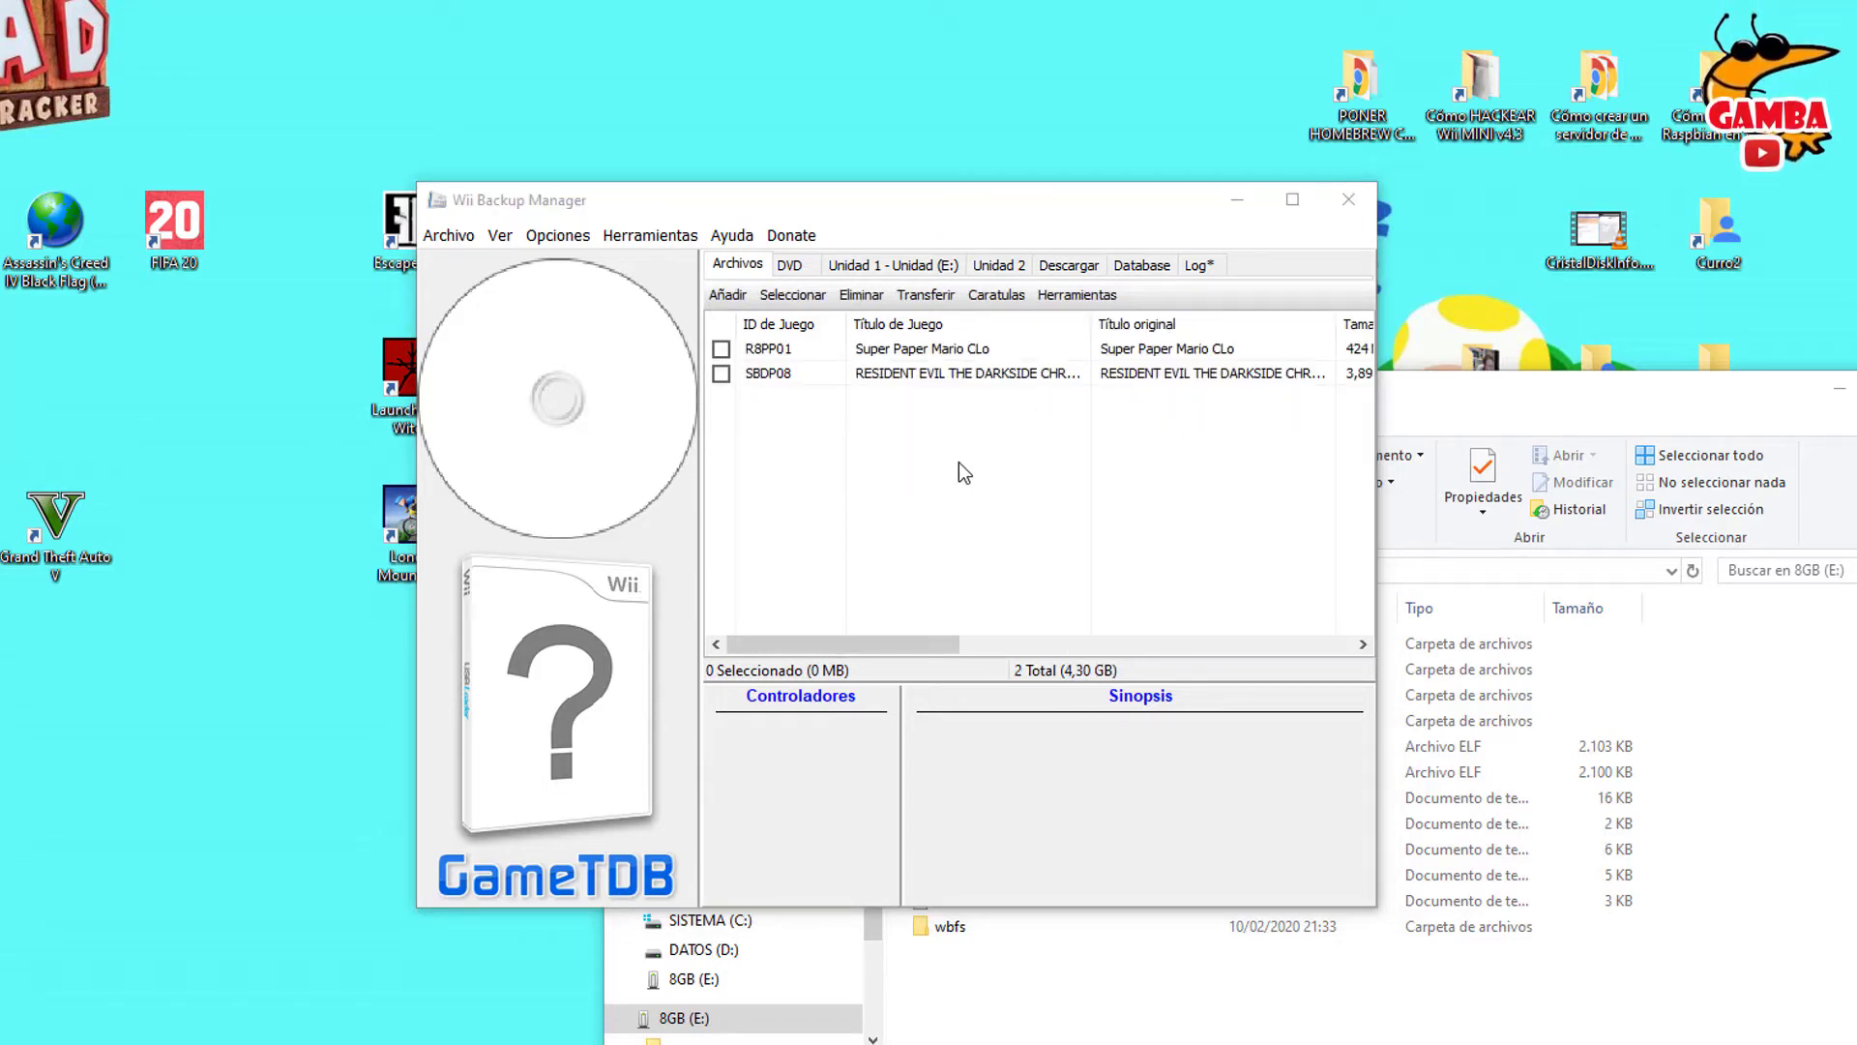
Step: Mark both Super Paper Mario and Resident Evil The Darkside Chronicles in the Archivos list
{"action": "left_click_drag", "start_coordinate": [871, 646], "coordinate": [935, 652]}
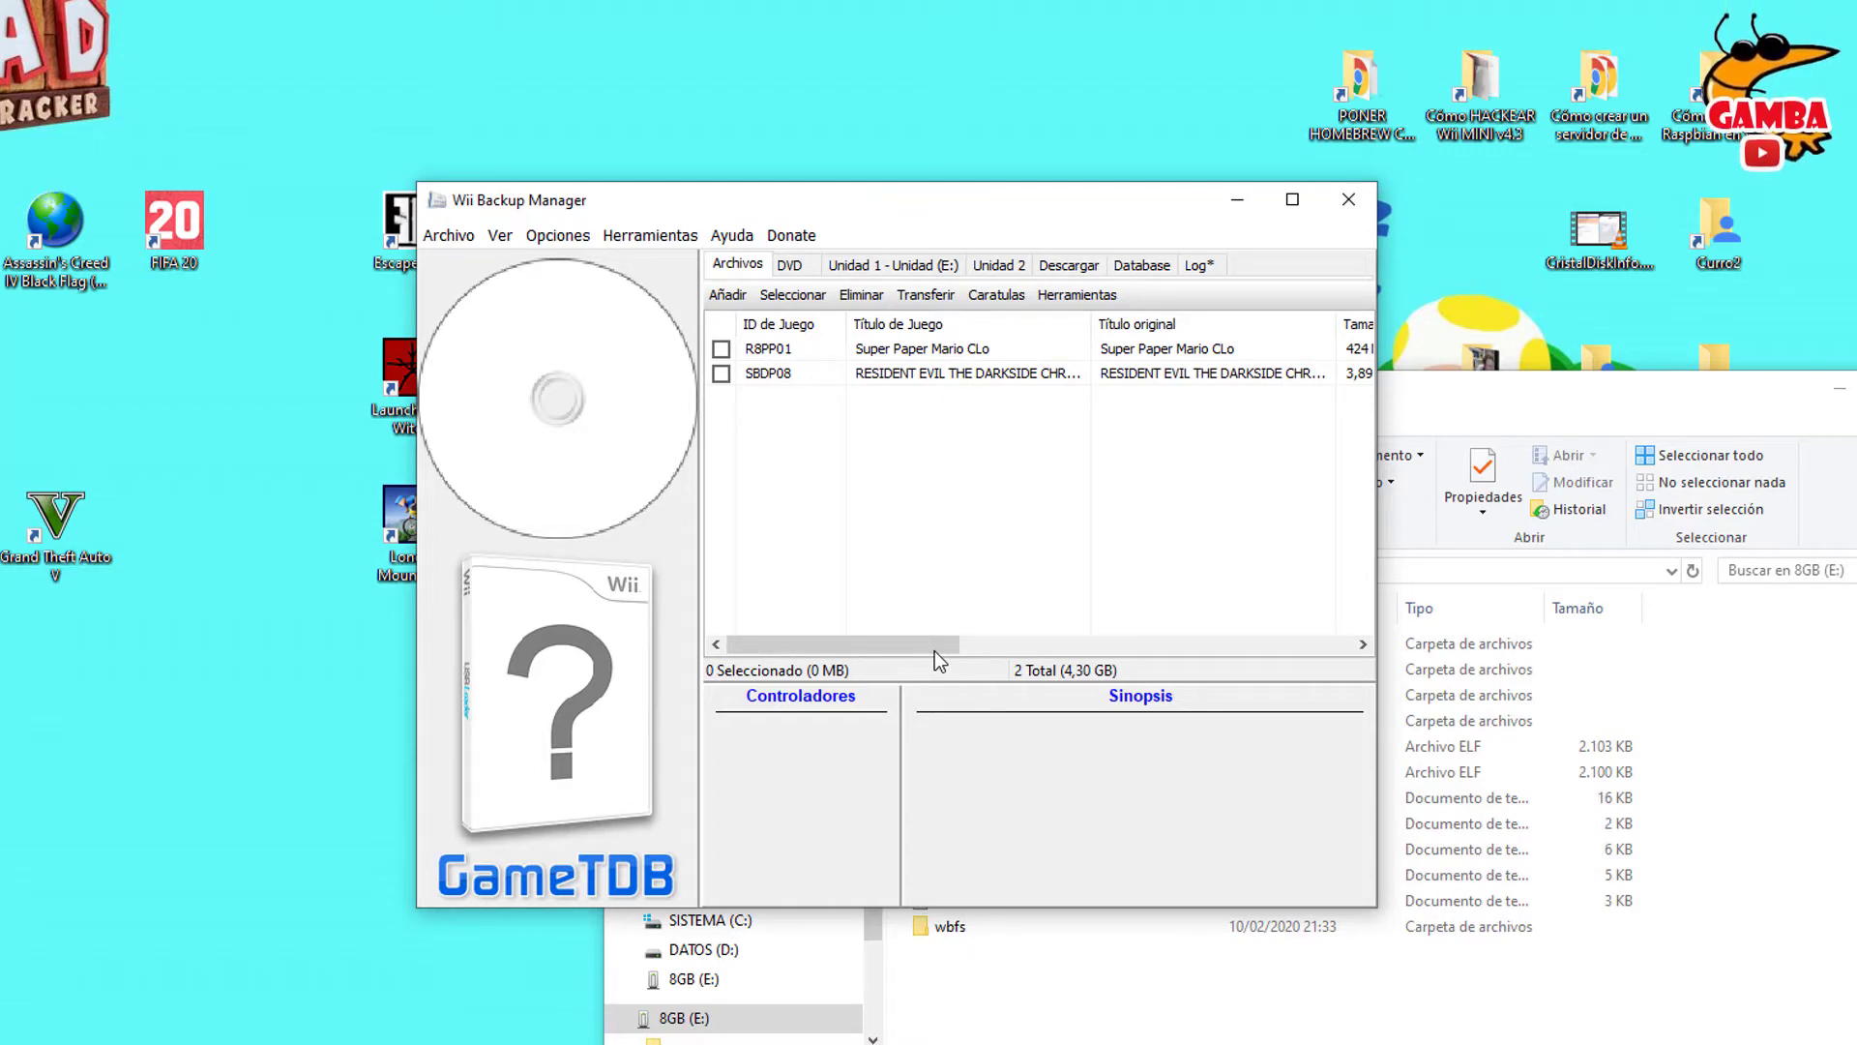
{"action": "key", "text": "space"}
{"action": "key", "text": "Down"}
{"action": "key", "text": "space"}
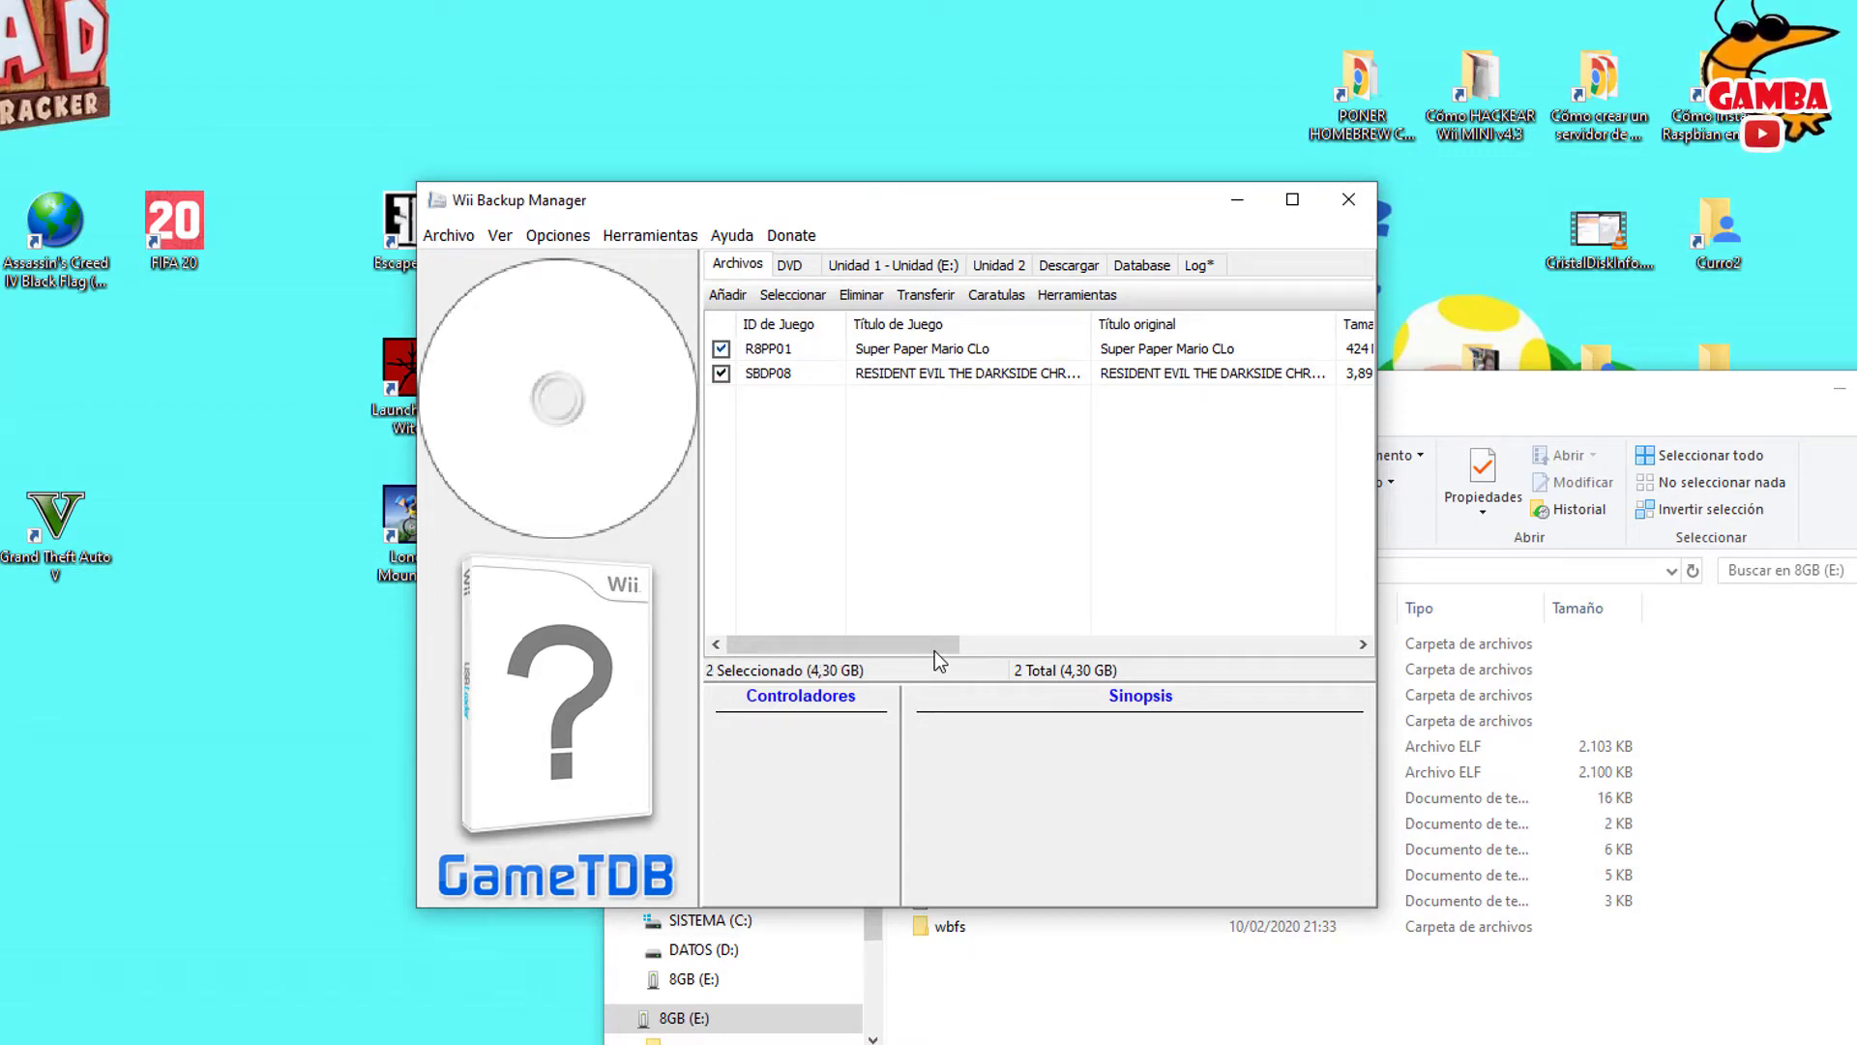
Step: Preview the covers of both games and run the cover option Sincronización y descargar todo
{"action": "key", "text": "Up"}
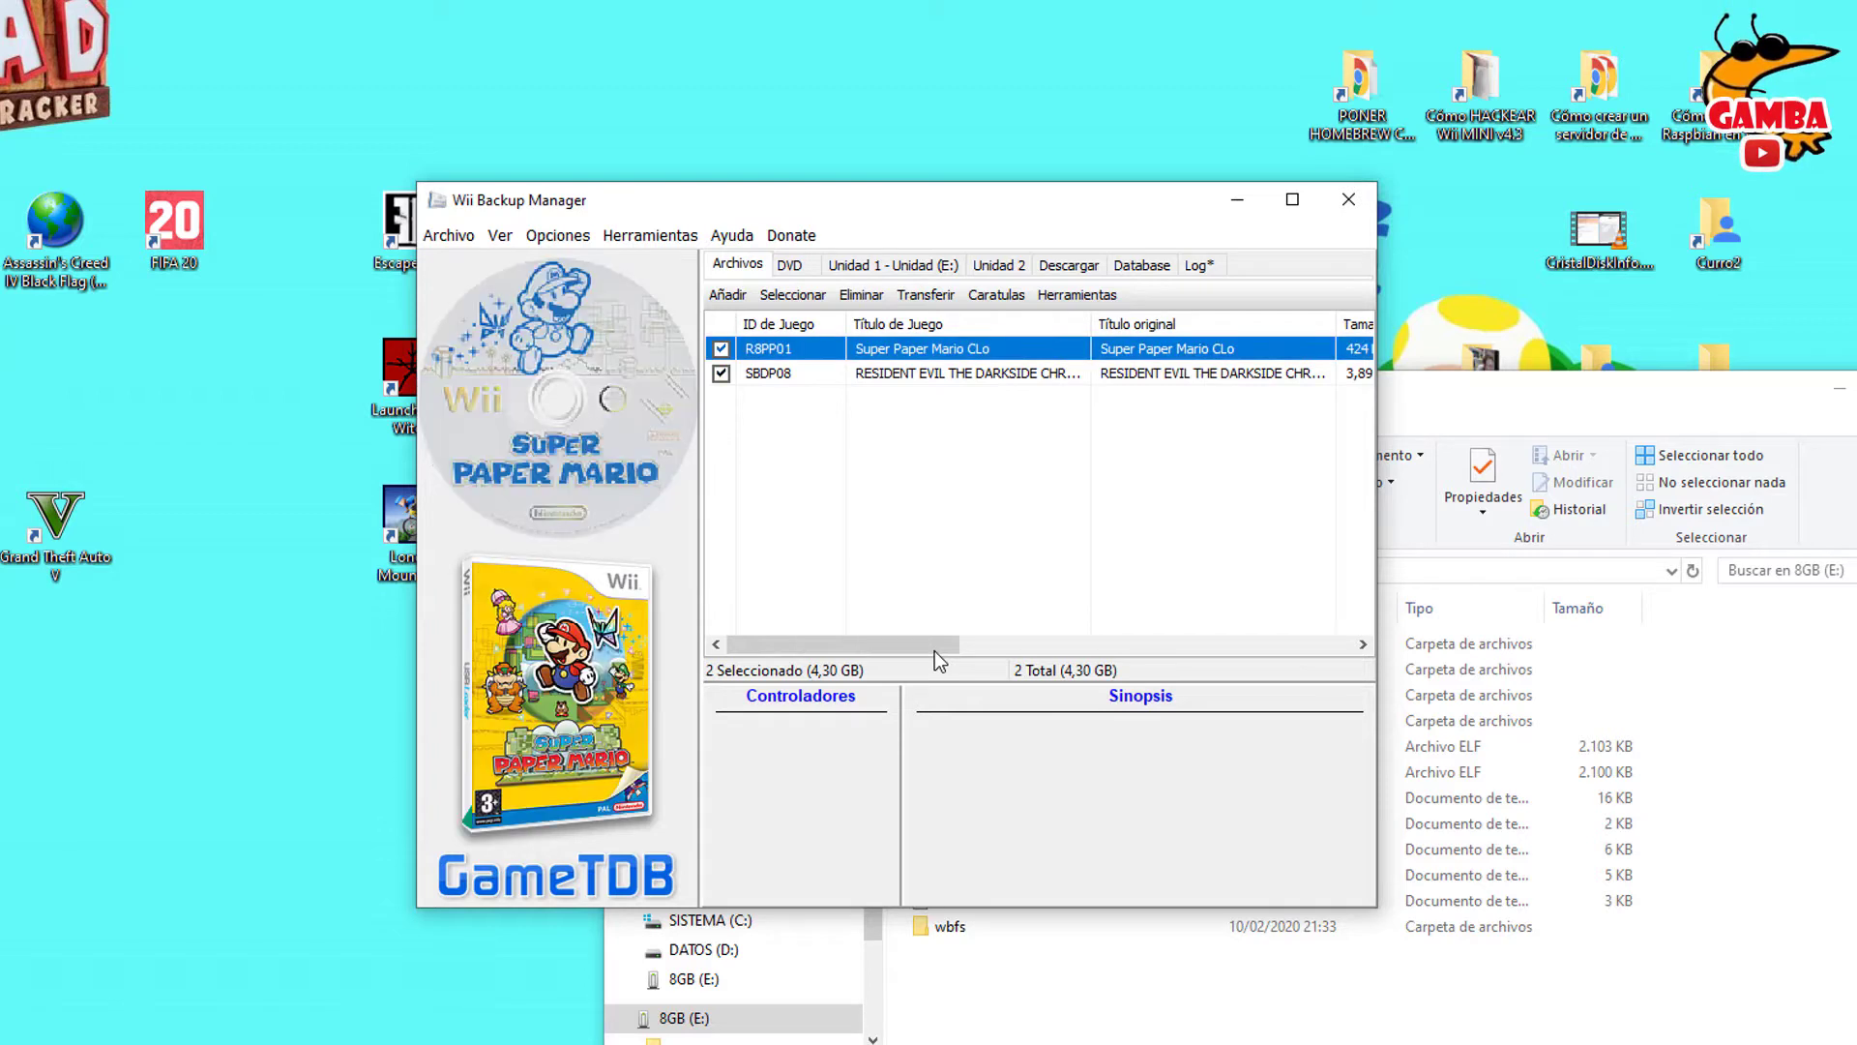
{"action": "key", "text": "alt+c"}
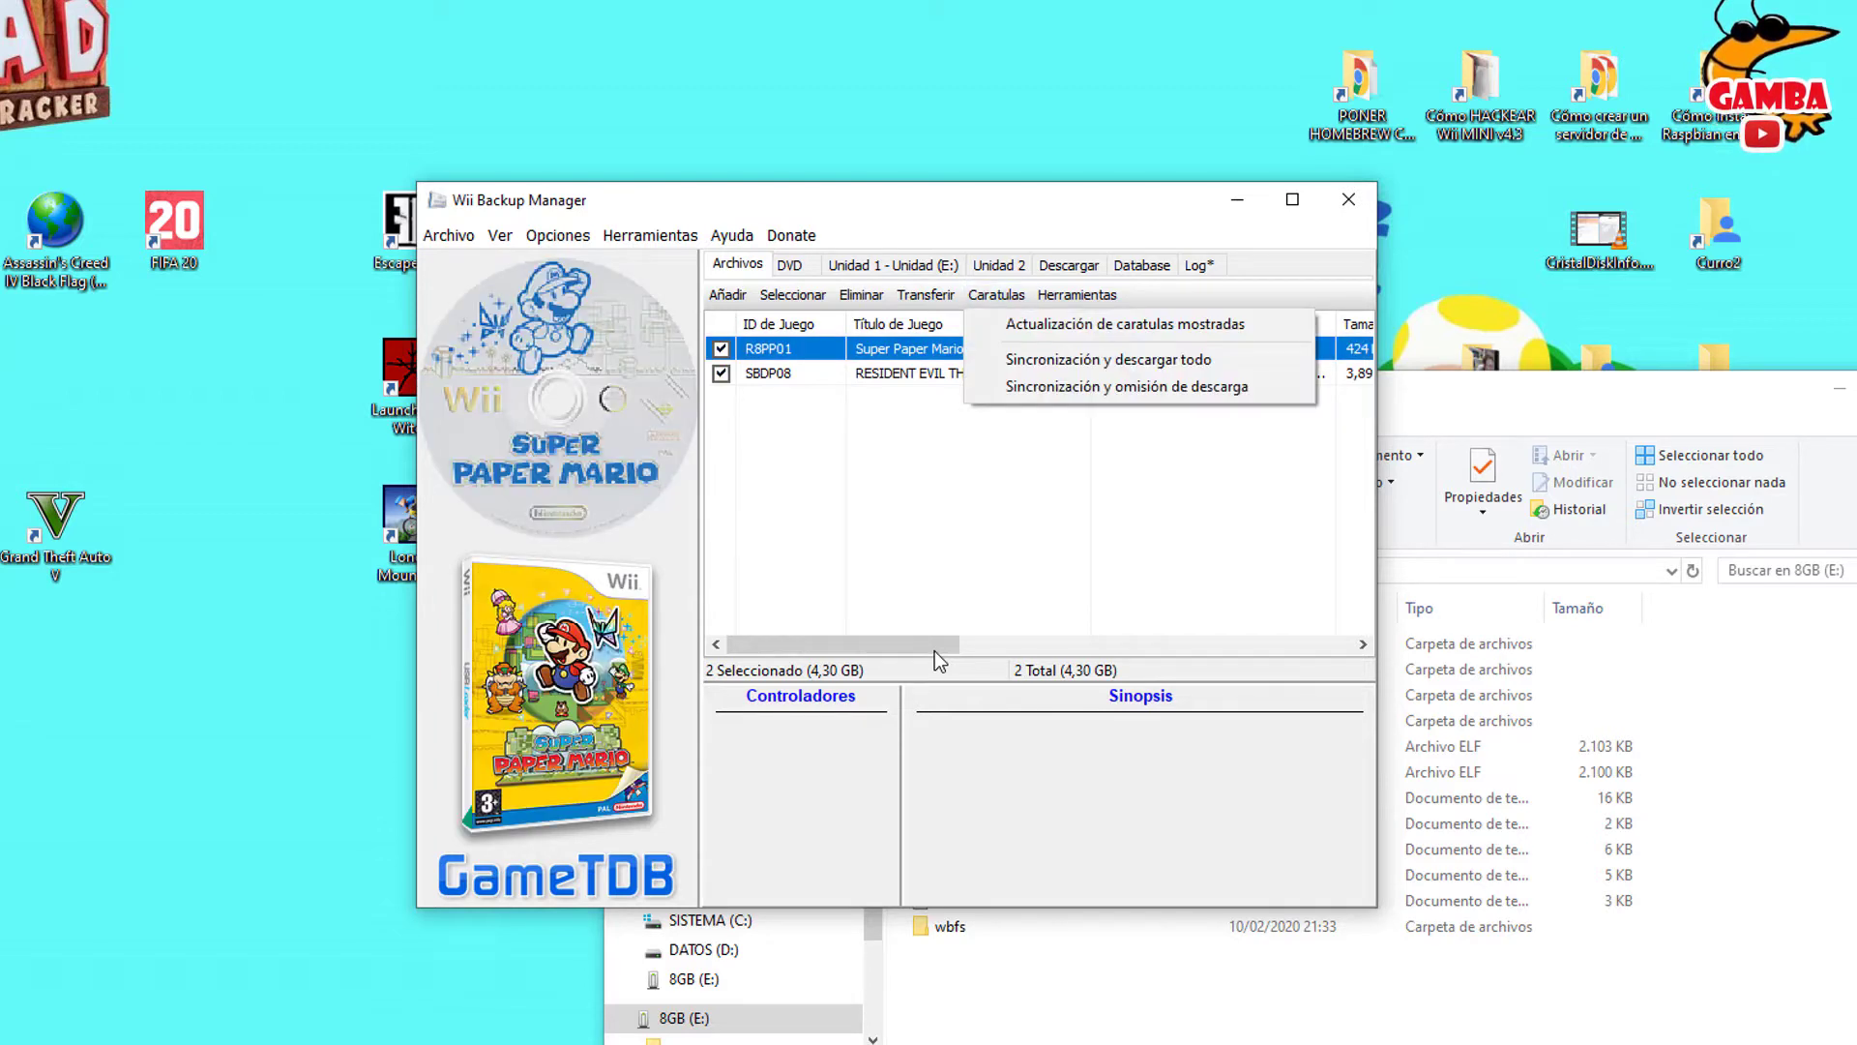
{"action": "key", "text": "Escape"}
{"action": "key", "text": "Down"}
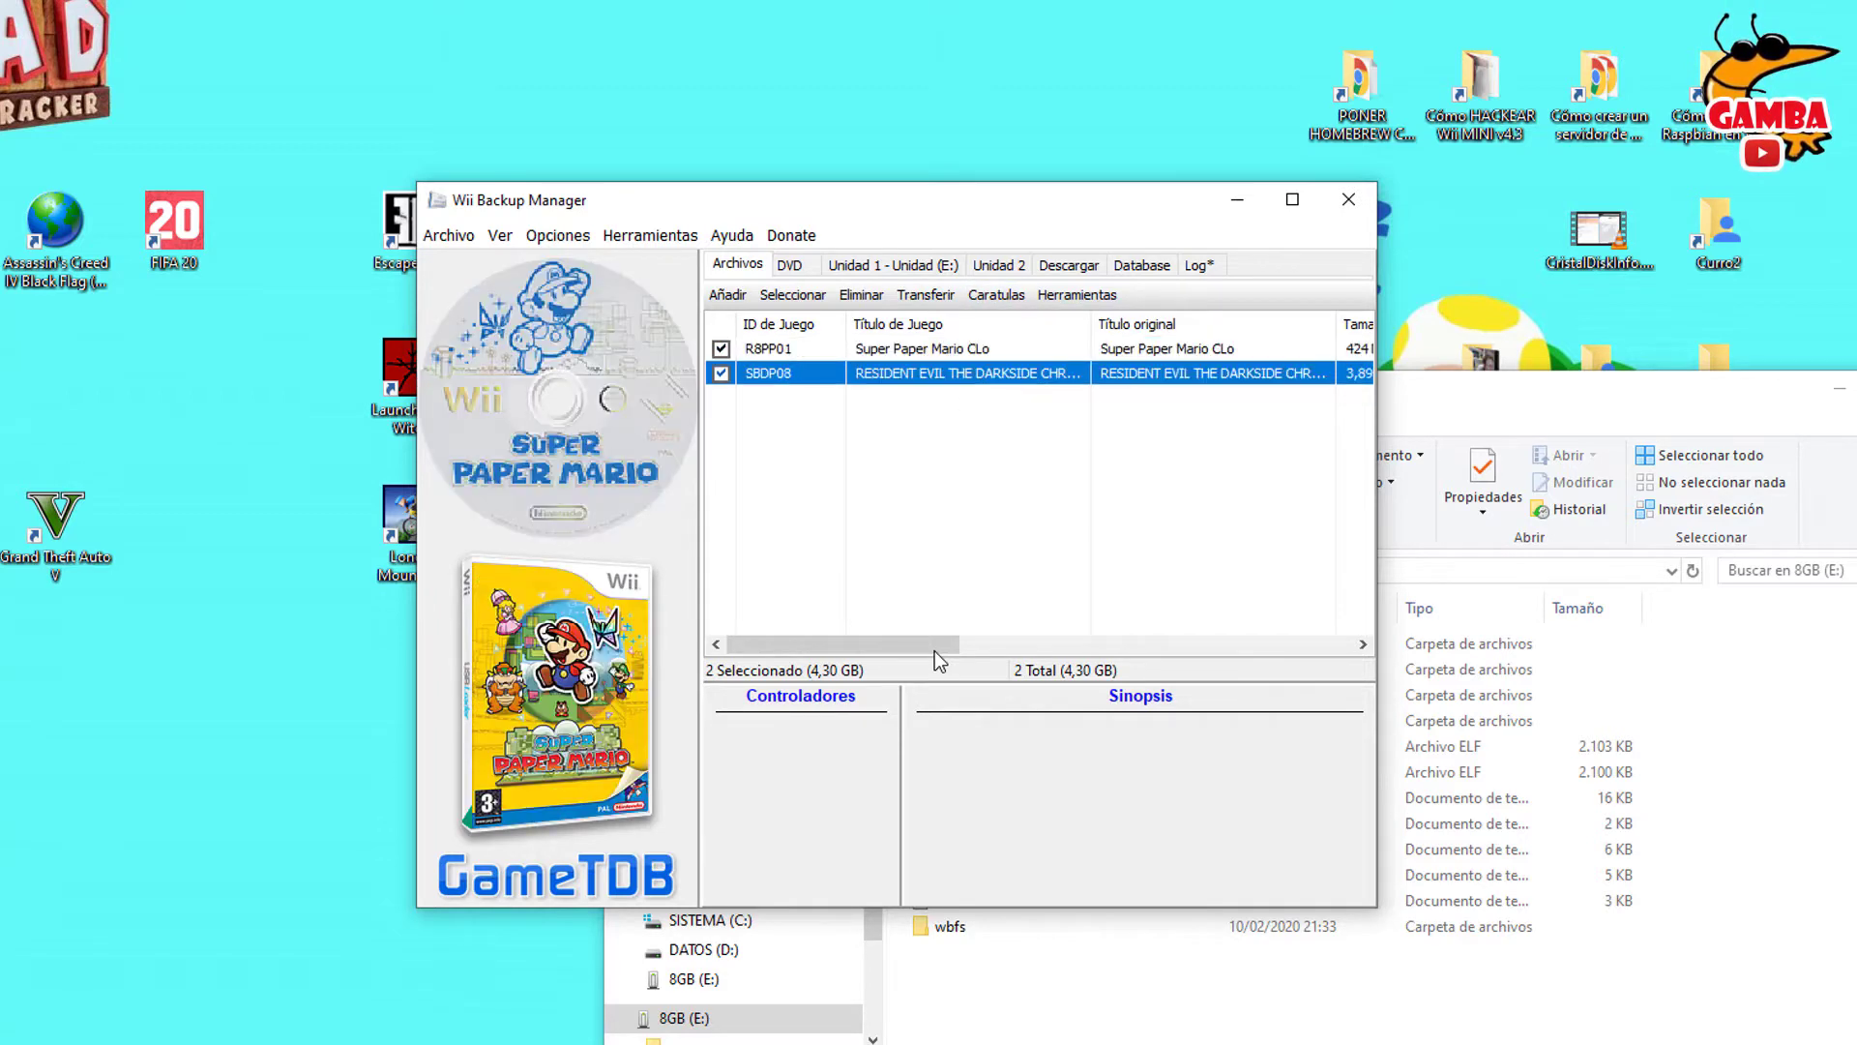
{"action": "key", "text": "alt+c"}
{"action": "key", "text": "Right"}
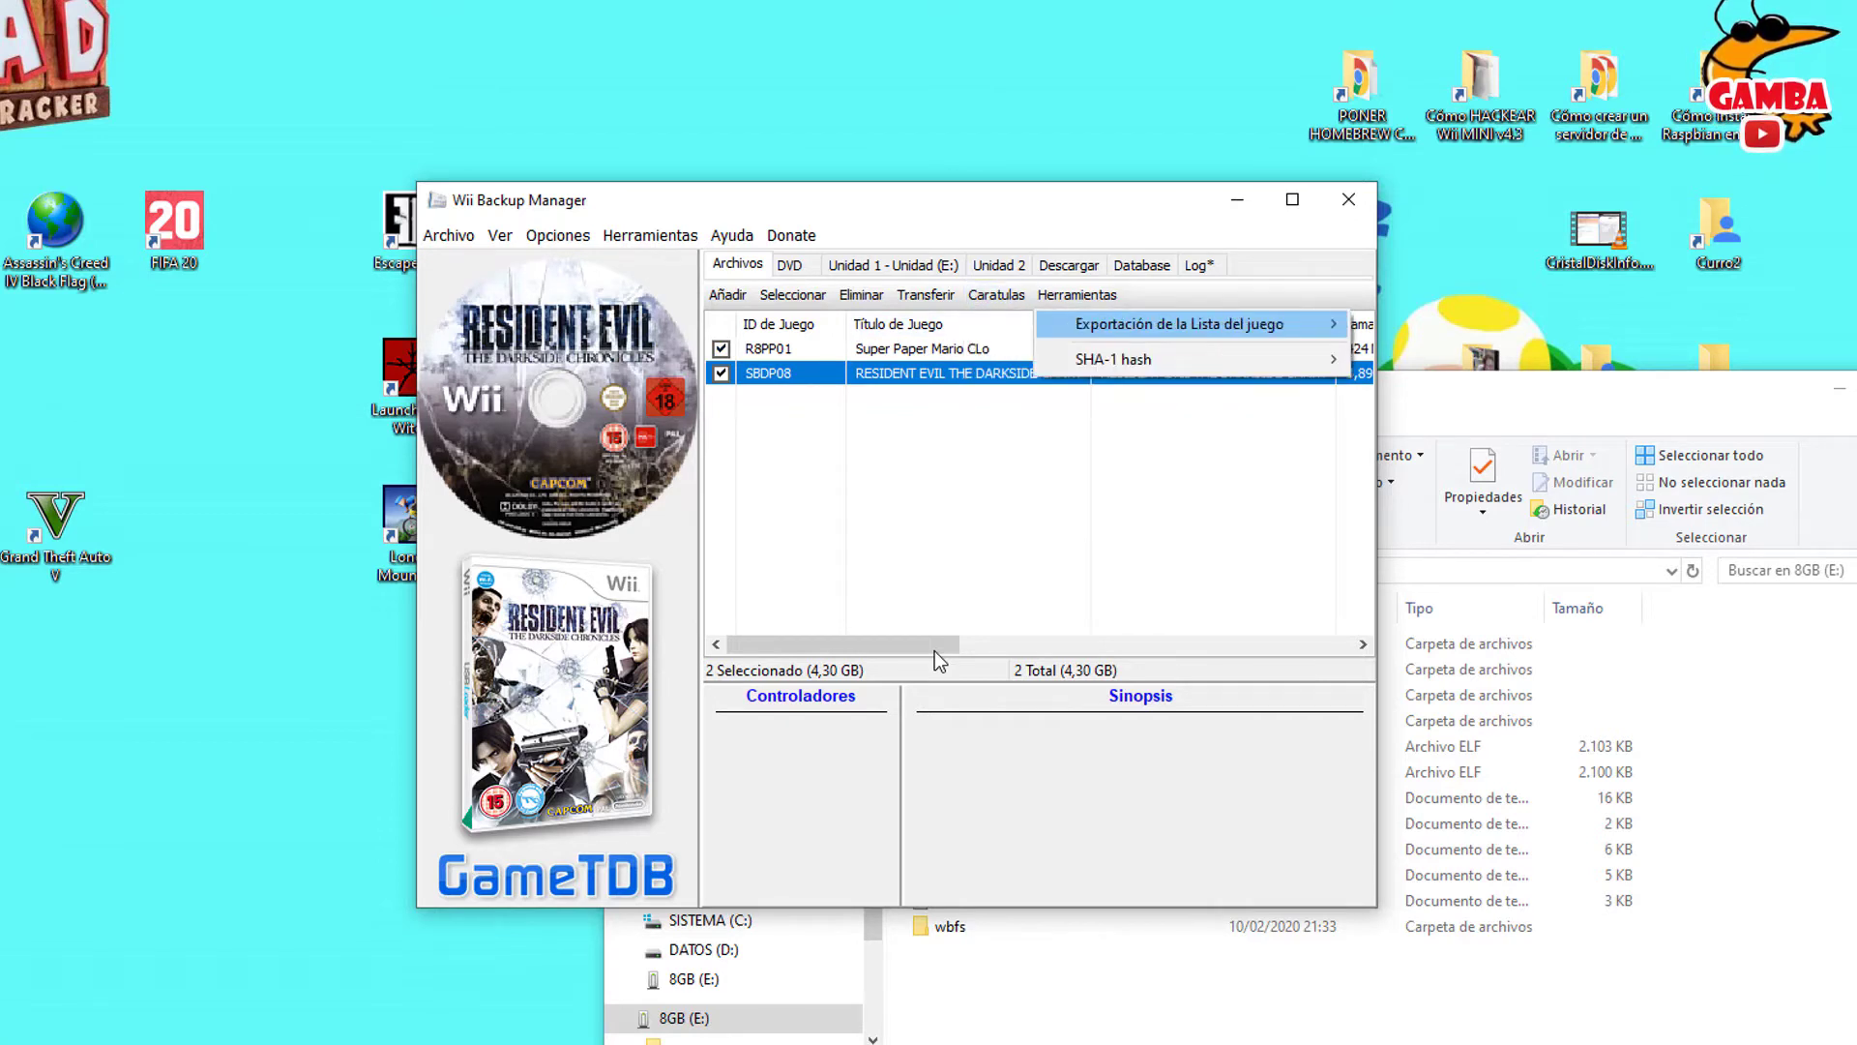
{"action": "key", "text": "Right"}
{"action": "key", "text": "Left"}
{"action": "key", "text": "Left"}
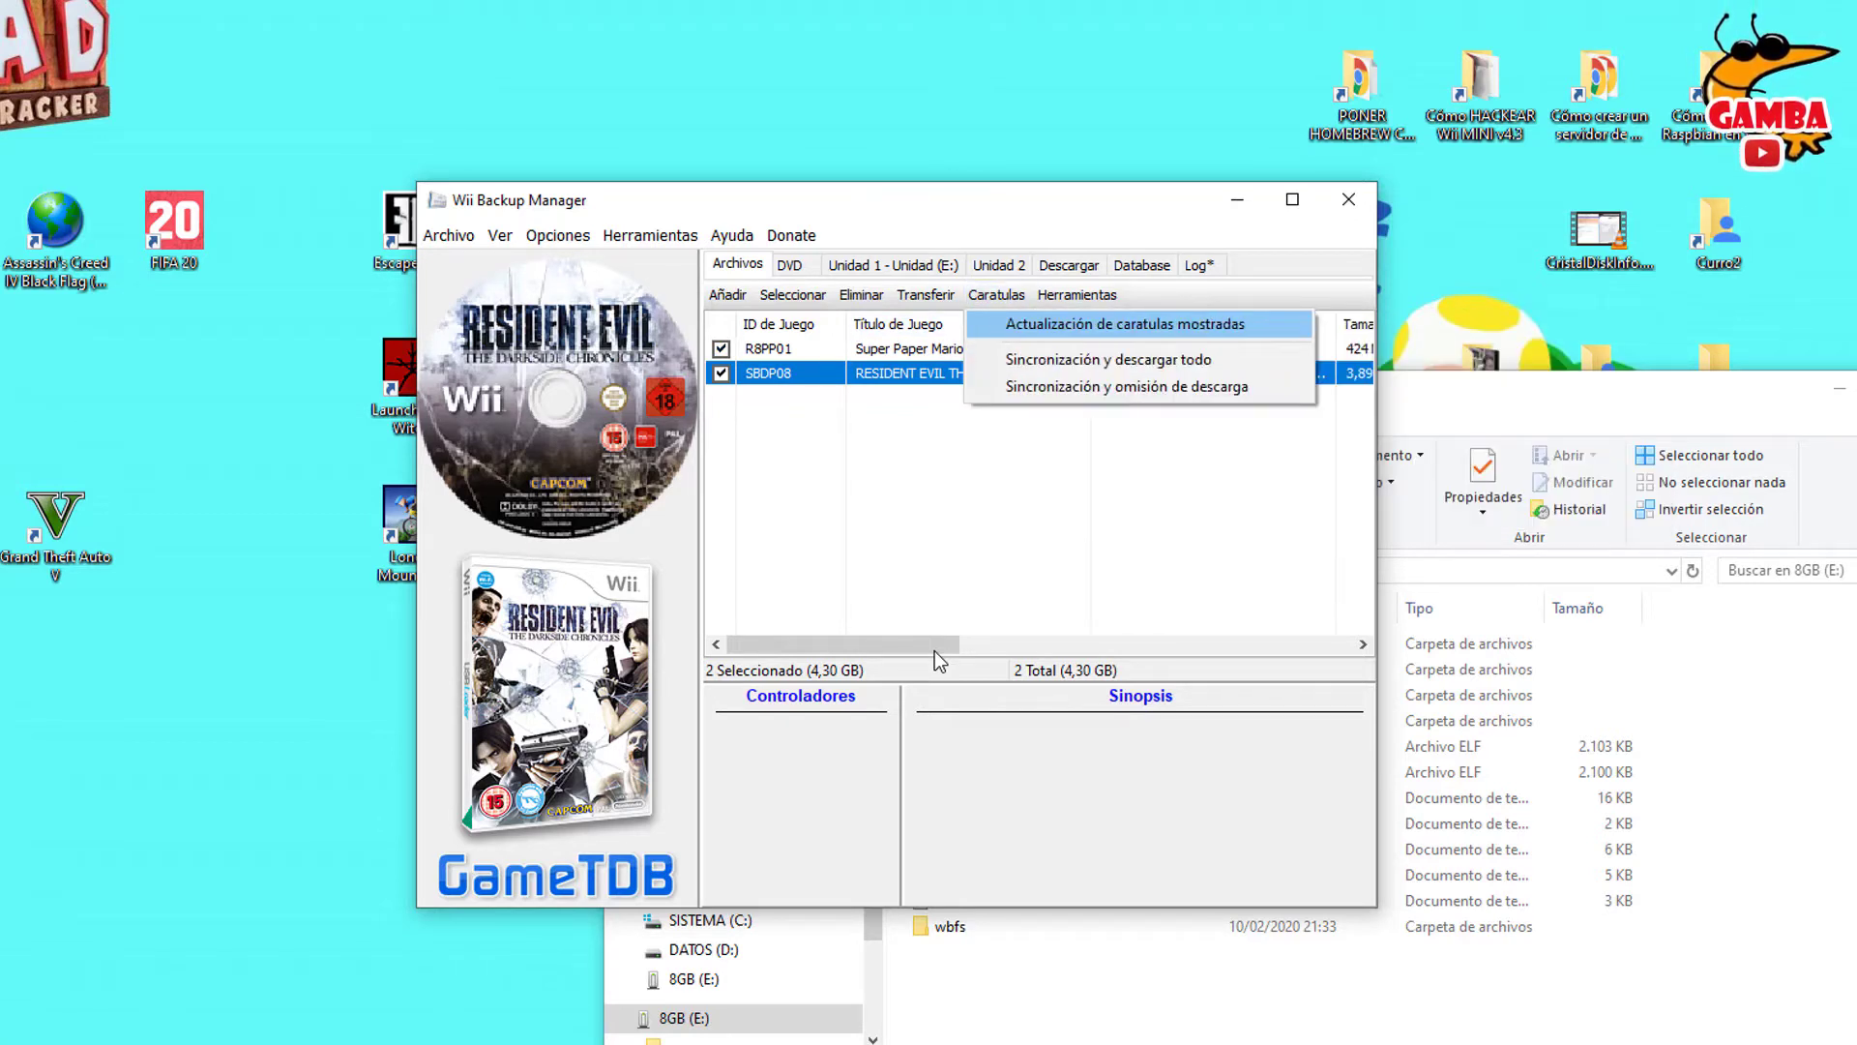
{"action": "key", "text": "Down"}
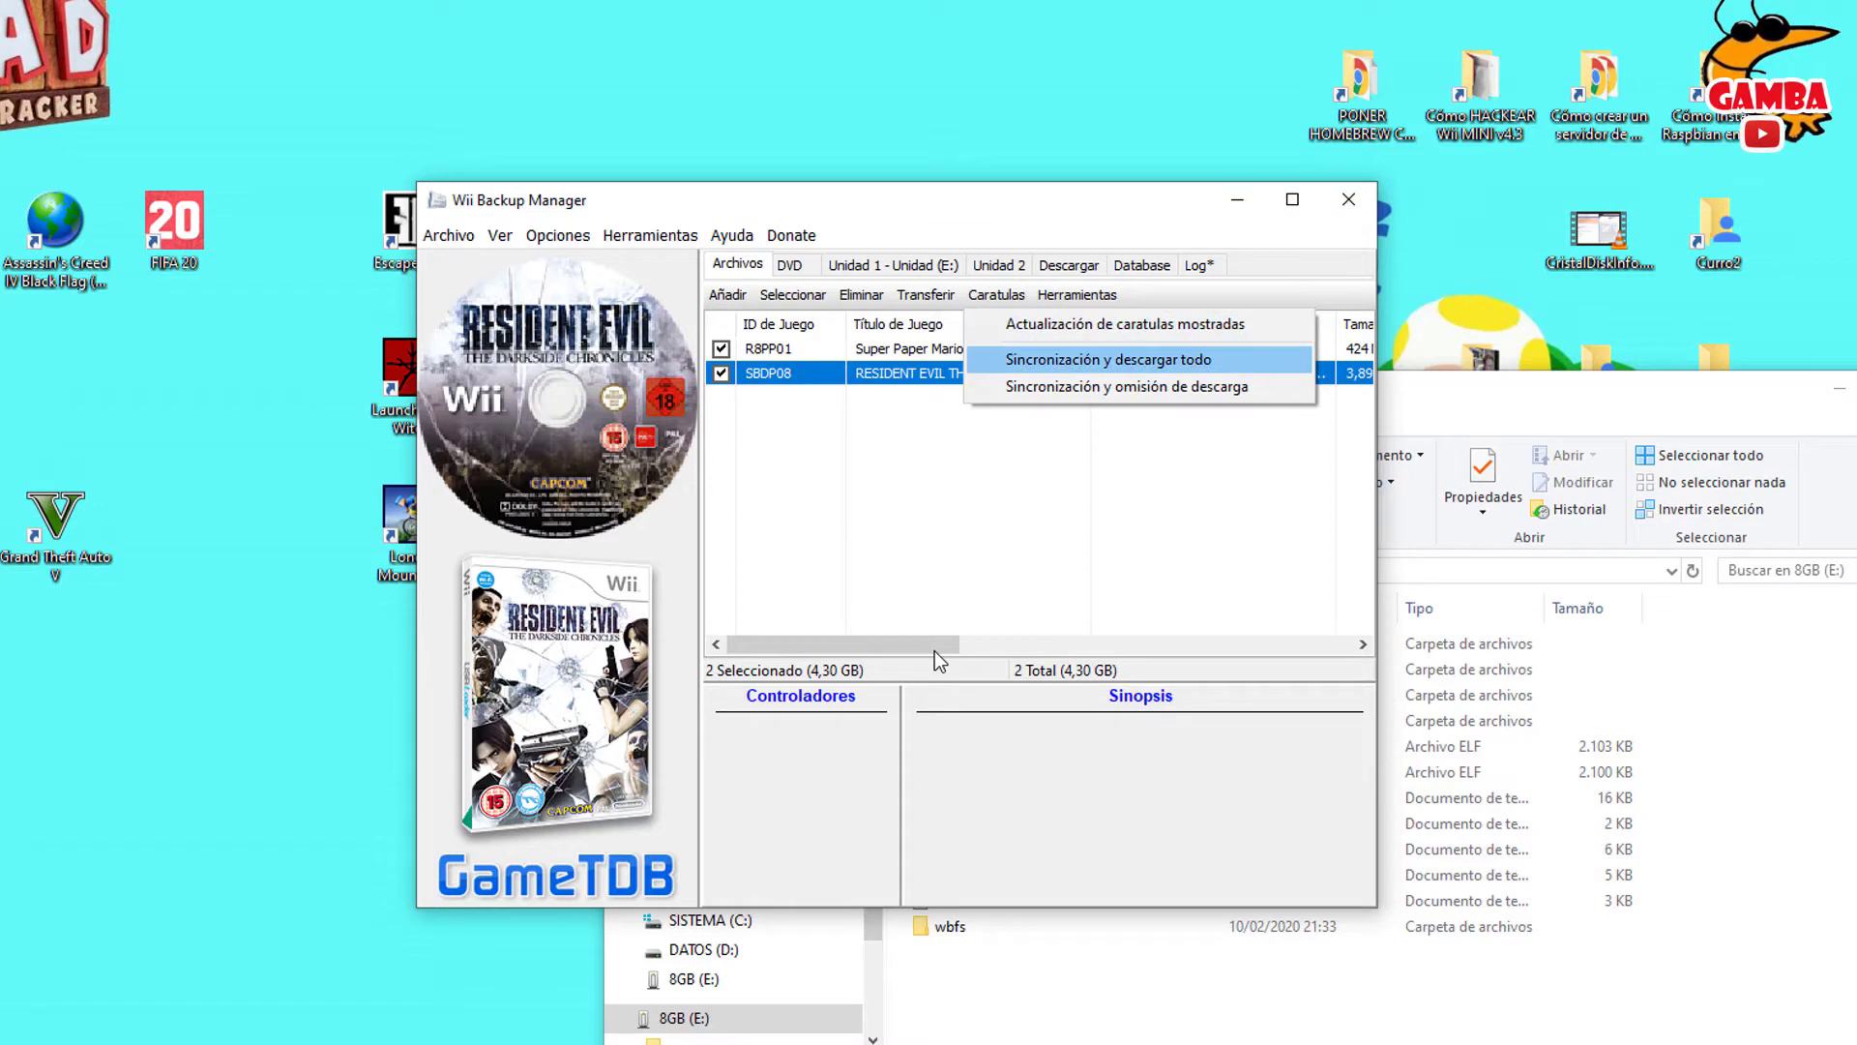
{"action": "key", "text": "Return"}
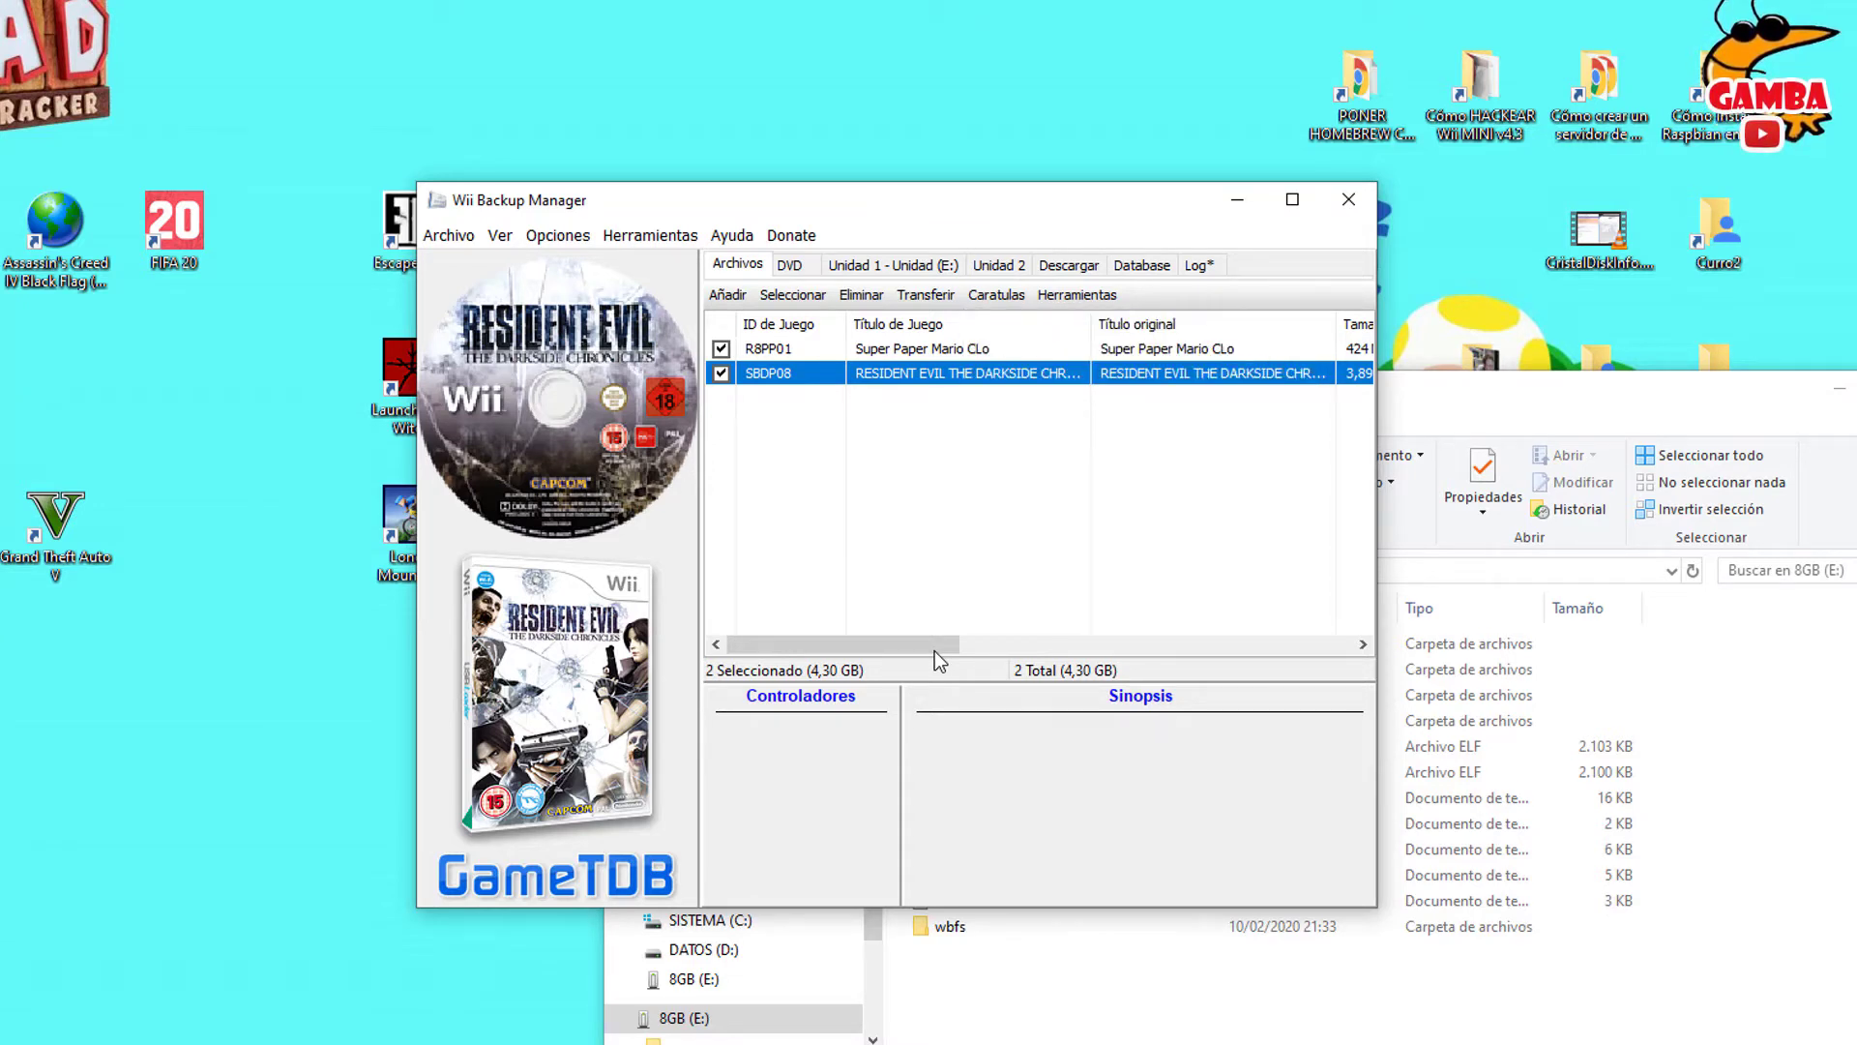
Step: Transfer the two marked games to Unidad 1
{"action": "key", "text": "Left"}
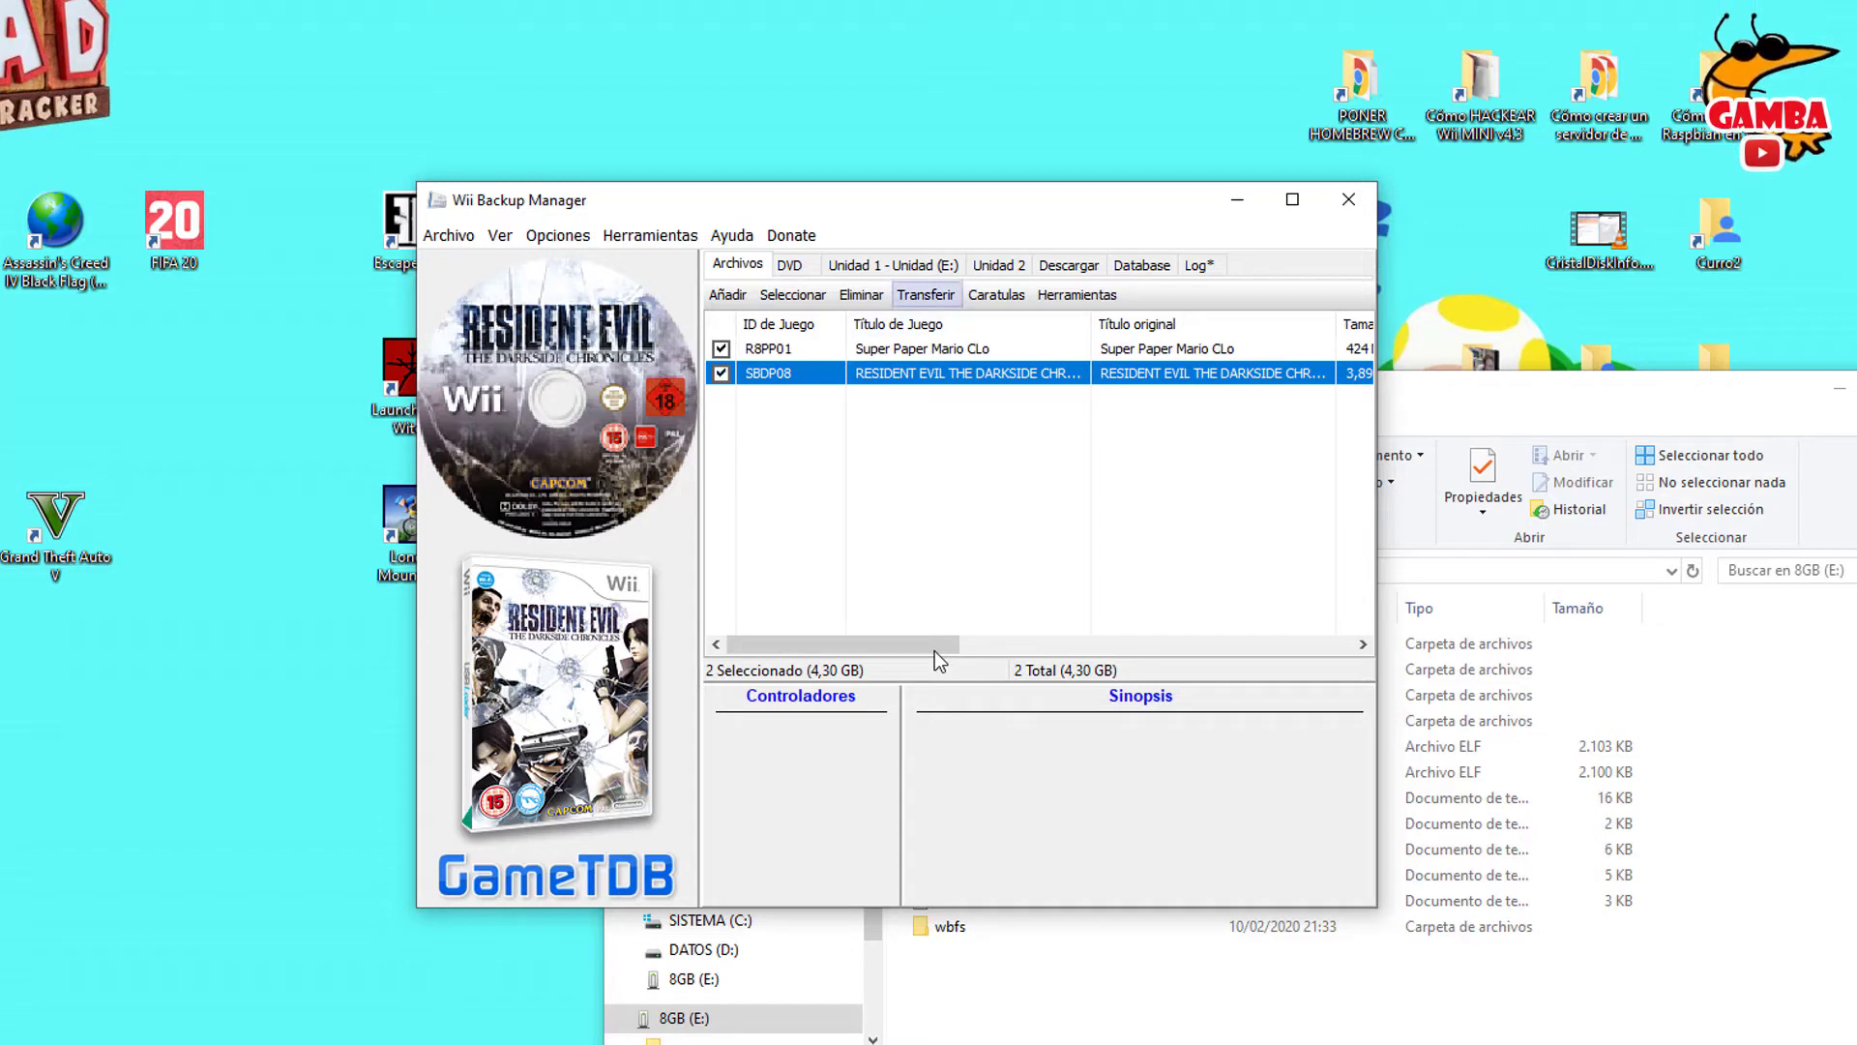
{"action": "key", "text": "Return"}
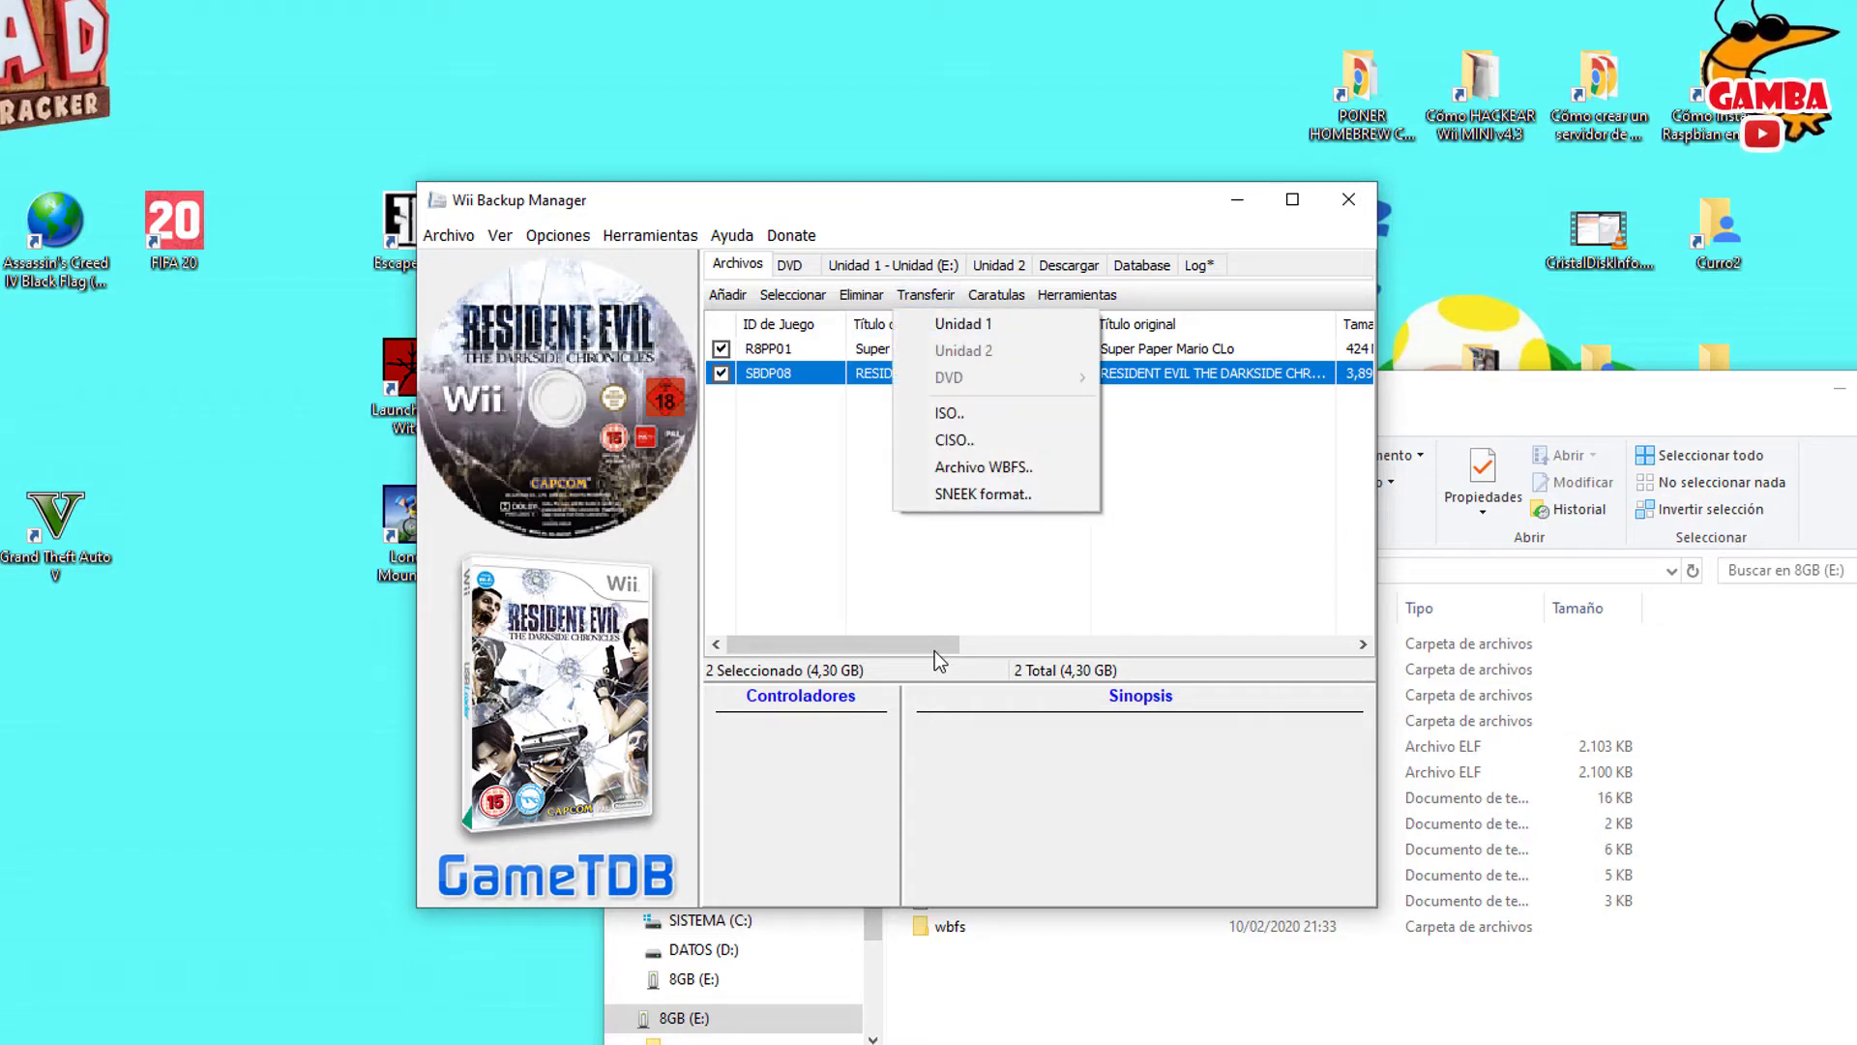
{"action": "key", "text": "Down"}
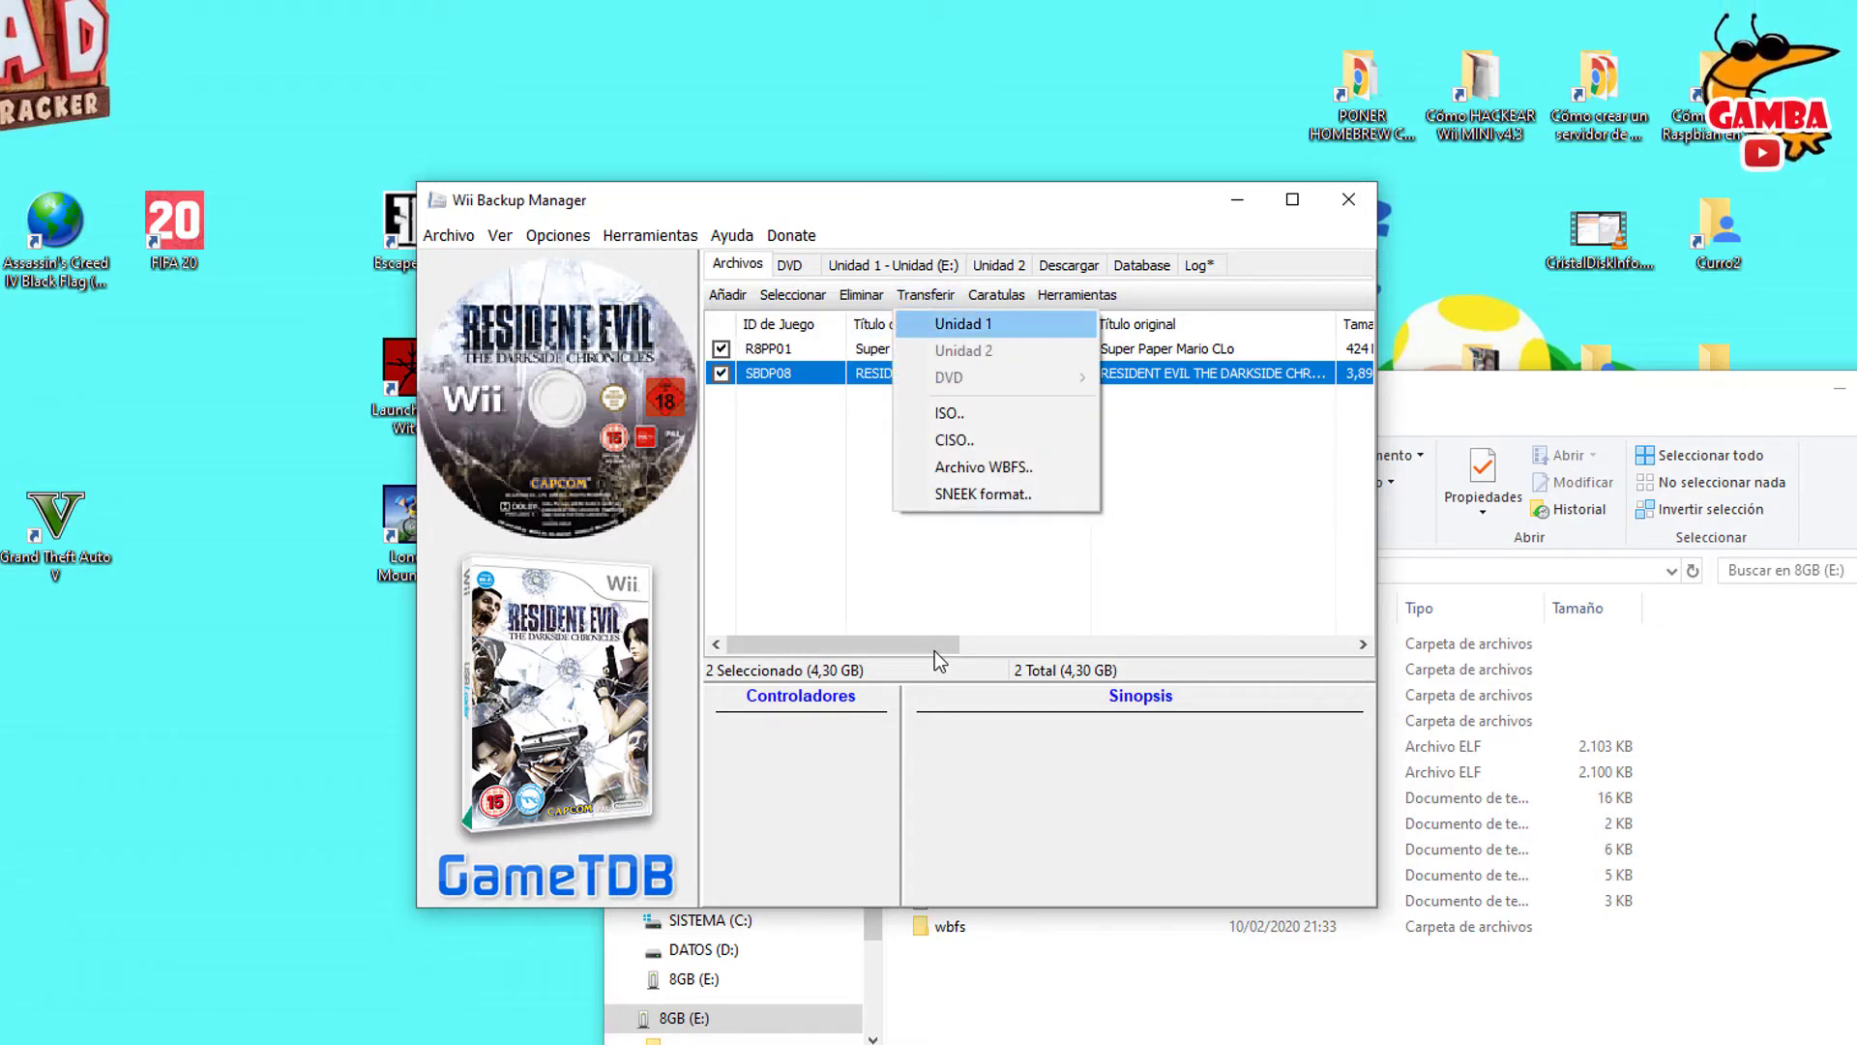
{"action": "key", "text": "Return"}
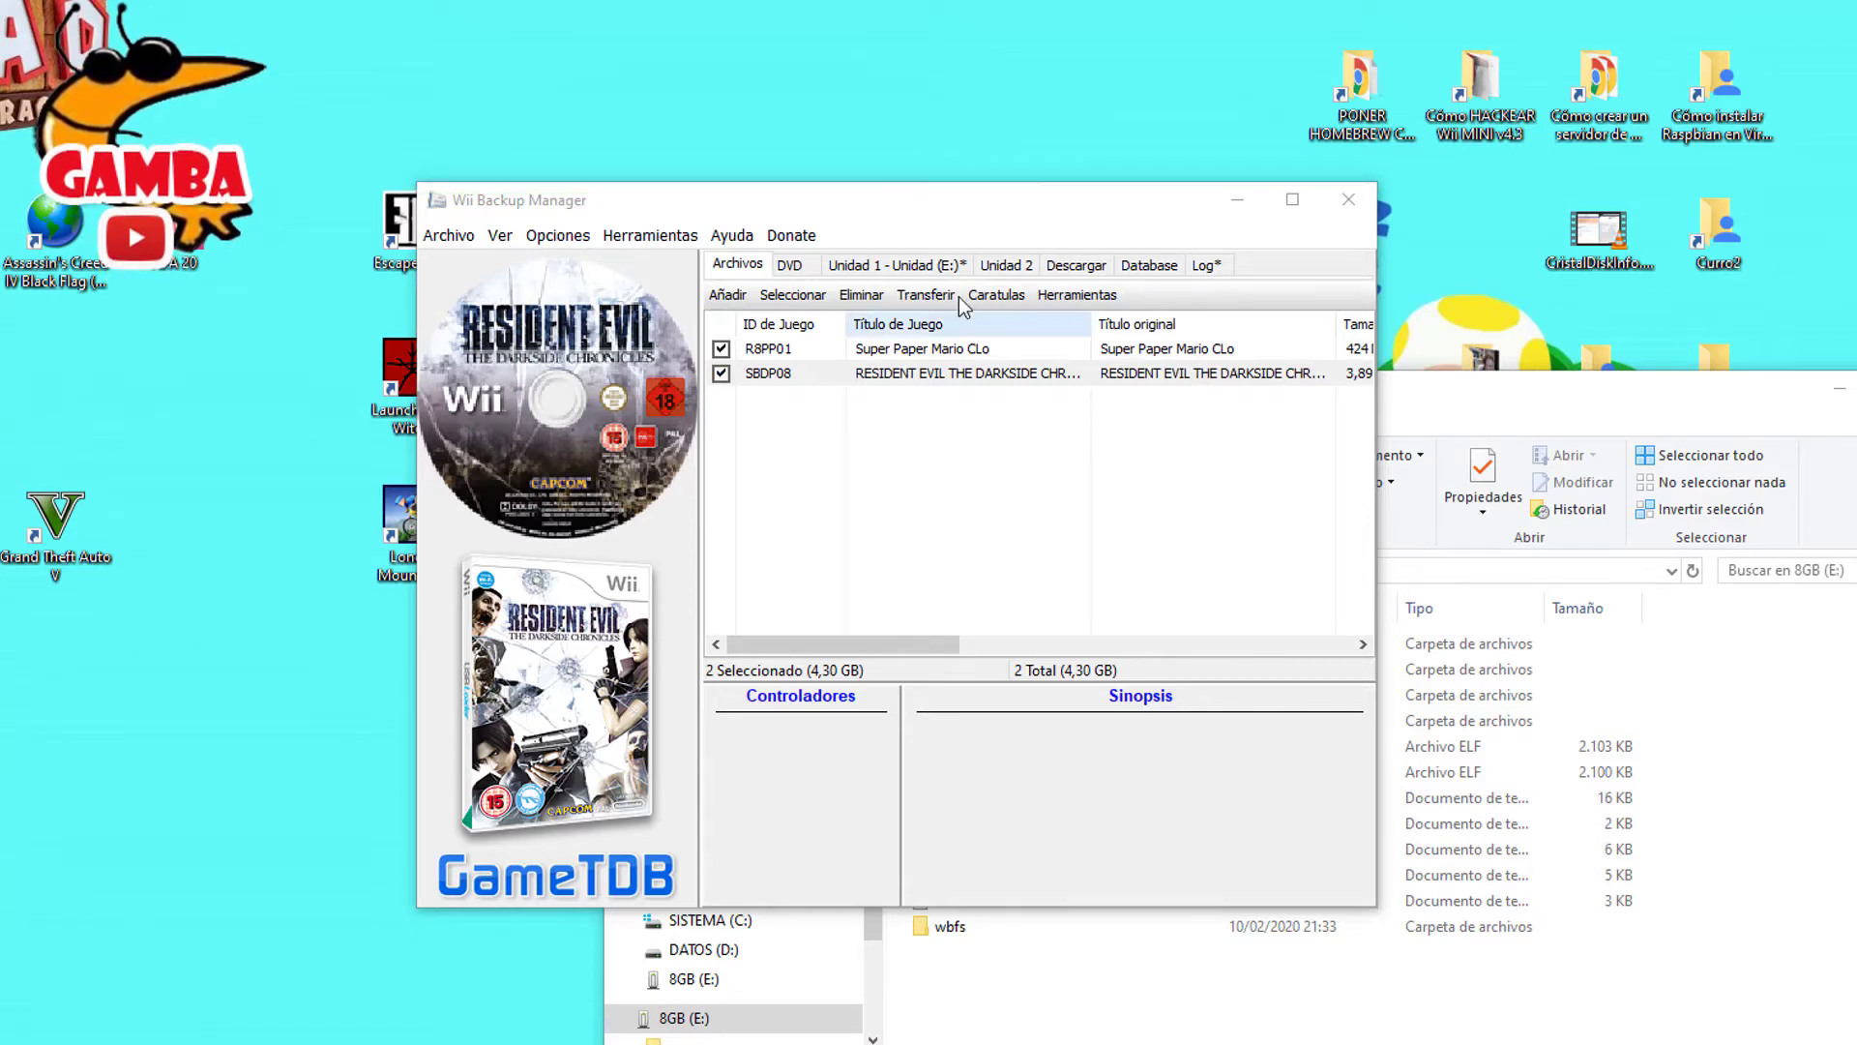
Step: Check the games and their covers on Unidad 1, and inspect the wbfs folder on the 8GB (E:) drive
{"action": "left_click", "coordinate": [923, 267]}
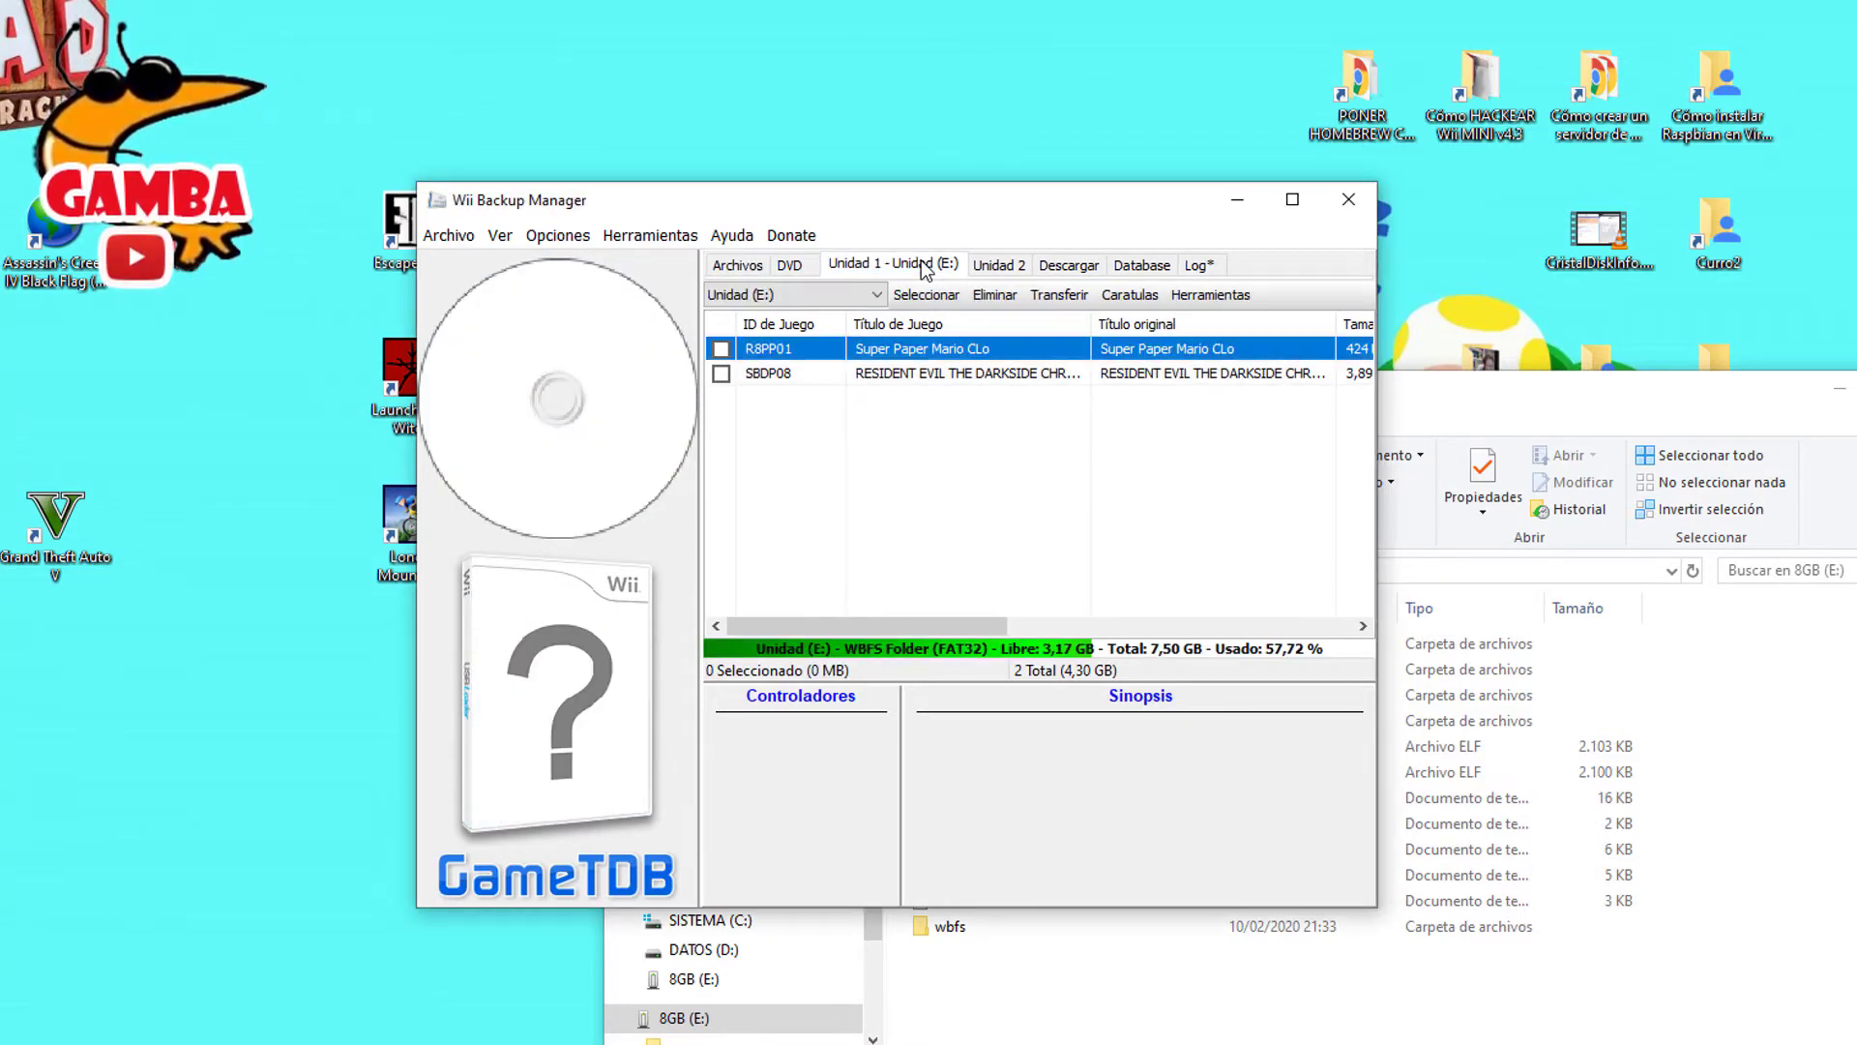
{"action": "key", "text": "Down"}
{"action": "key", "text": "Up"}
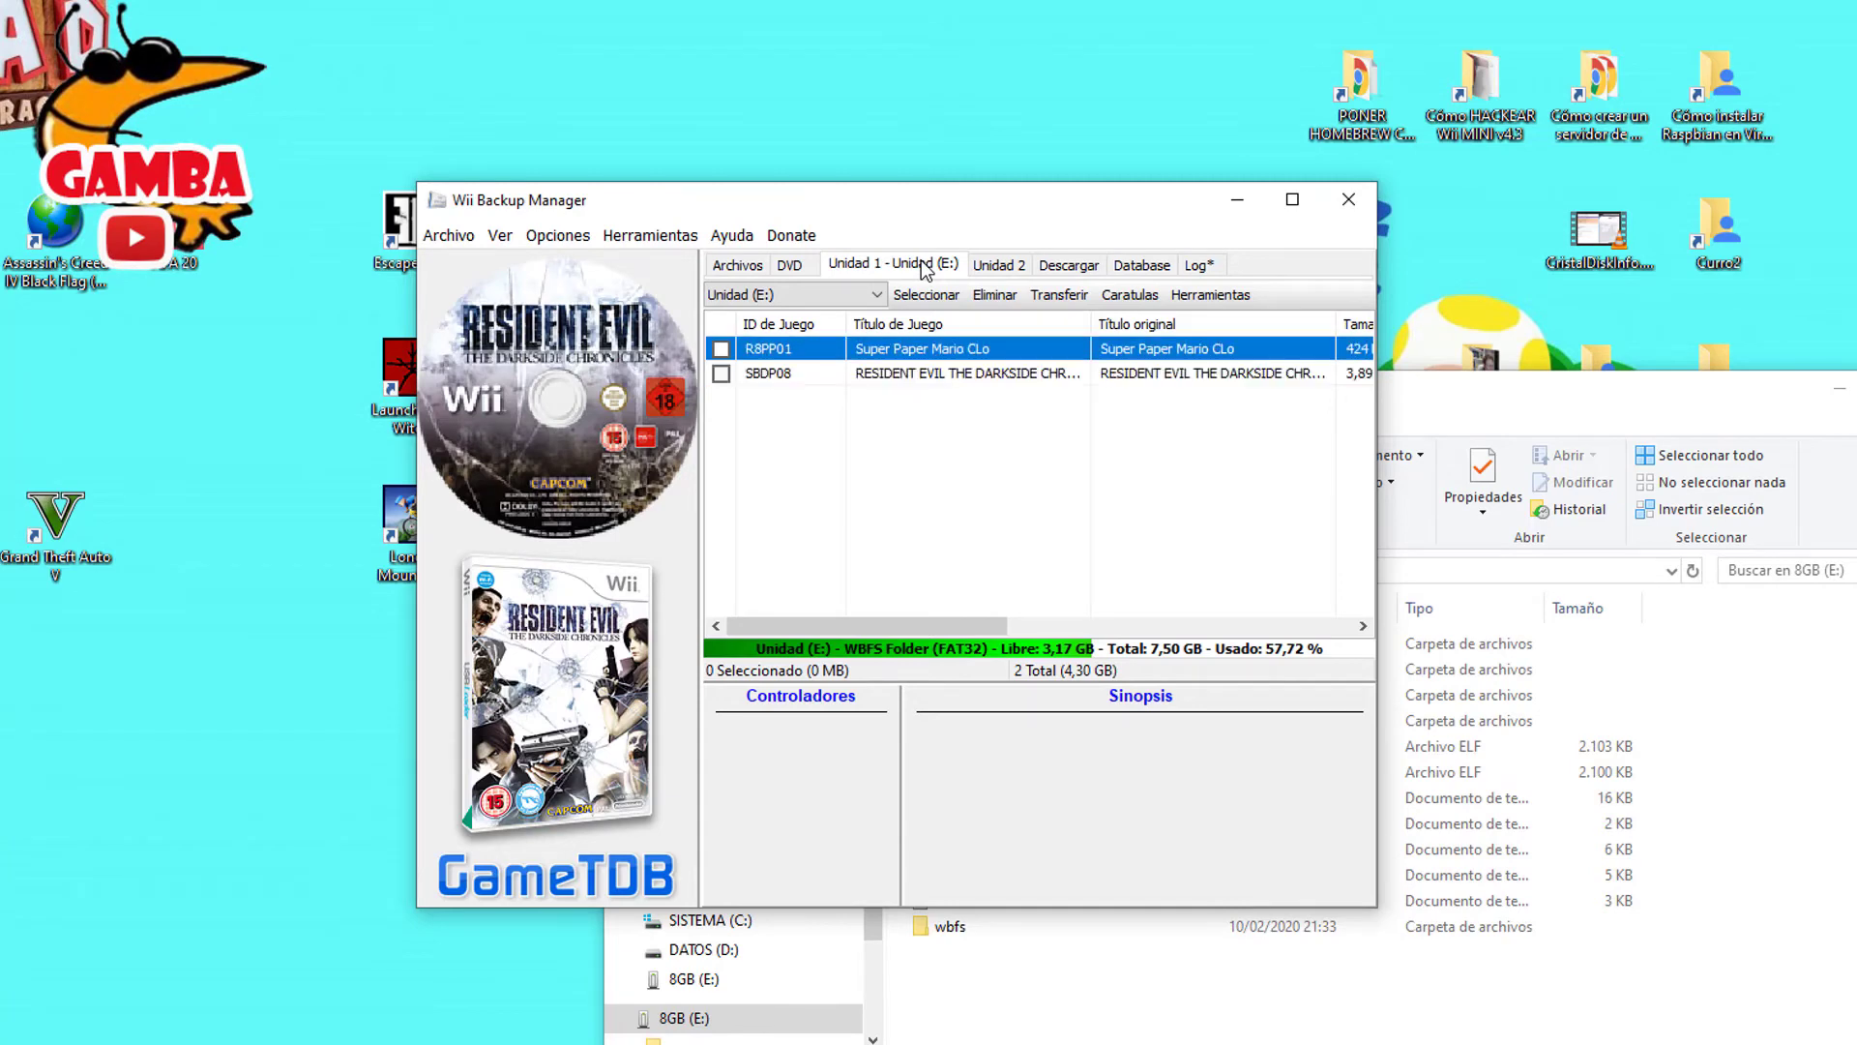
{"action": "key", "text": "Down"}
{"action": "key", "text": "Up"}
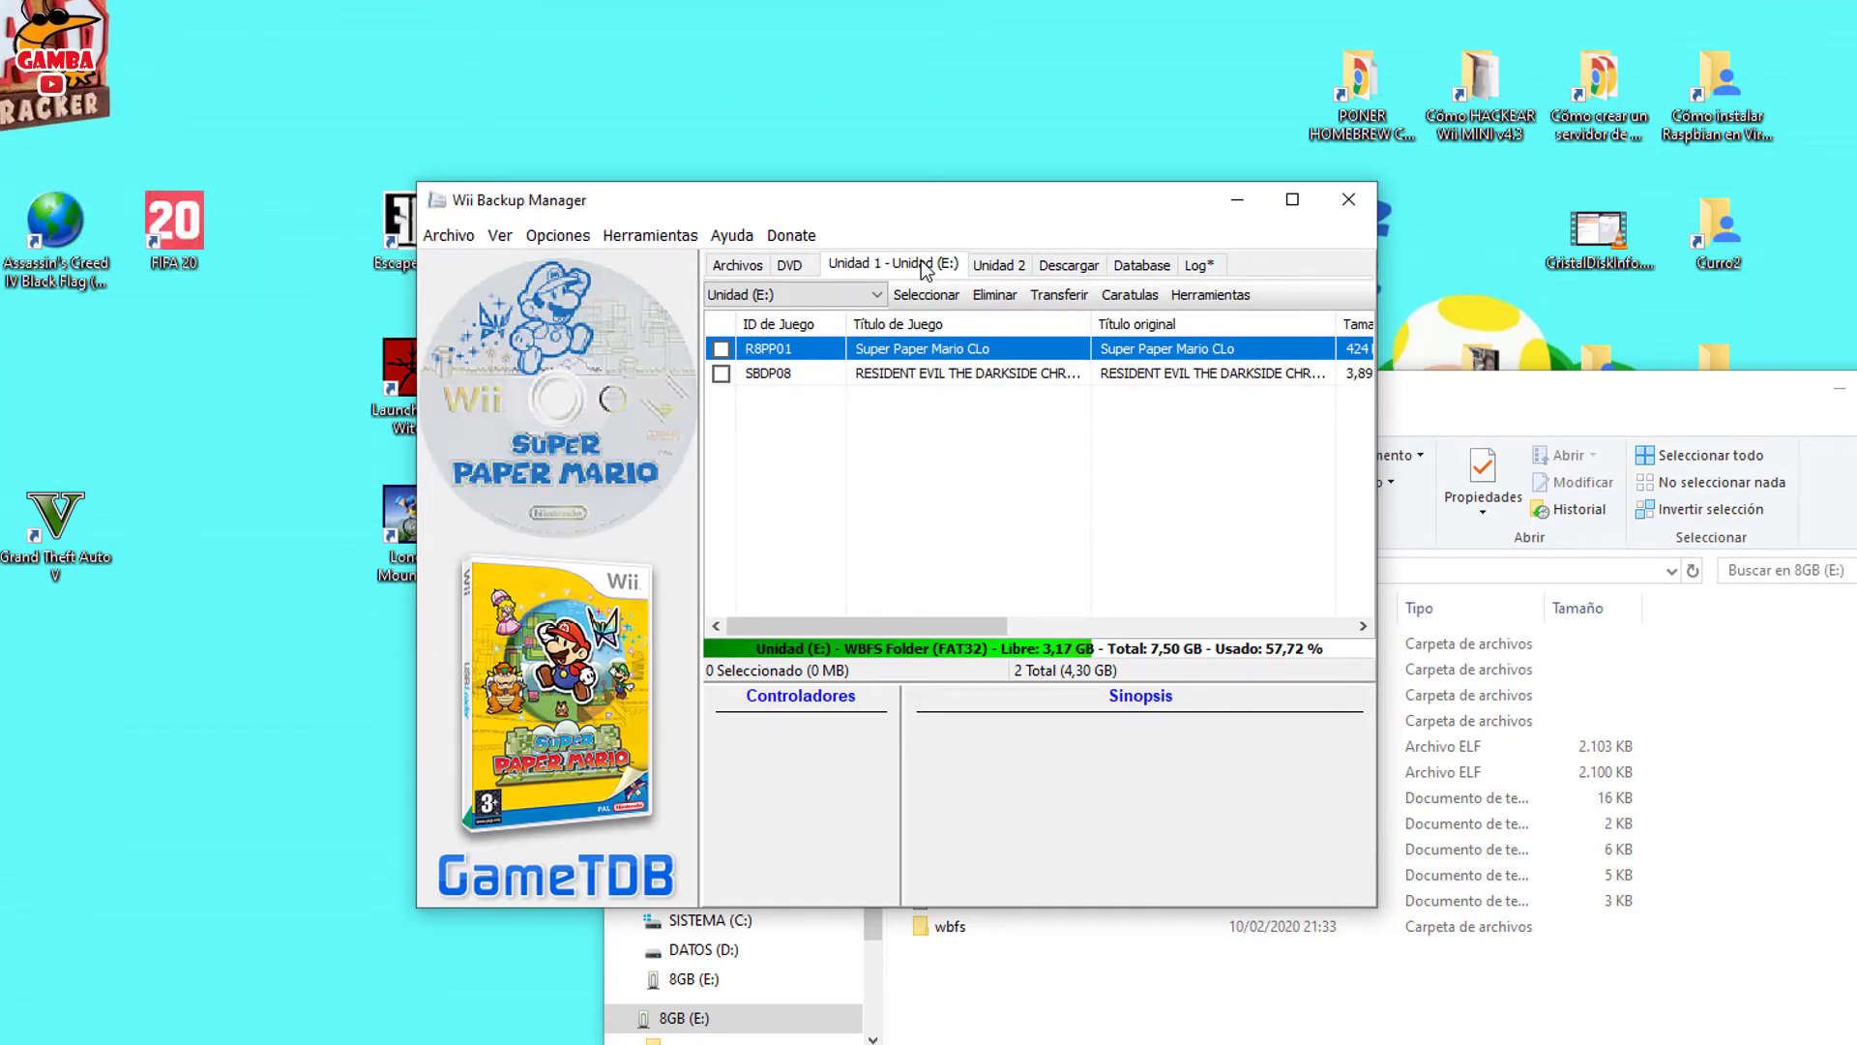
{"action": "left_click", "coordinate": [1027, 950]}
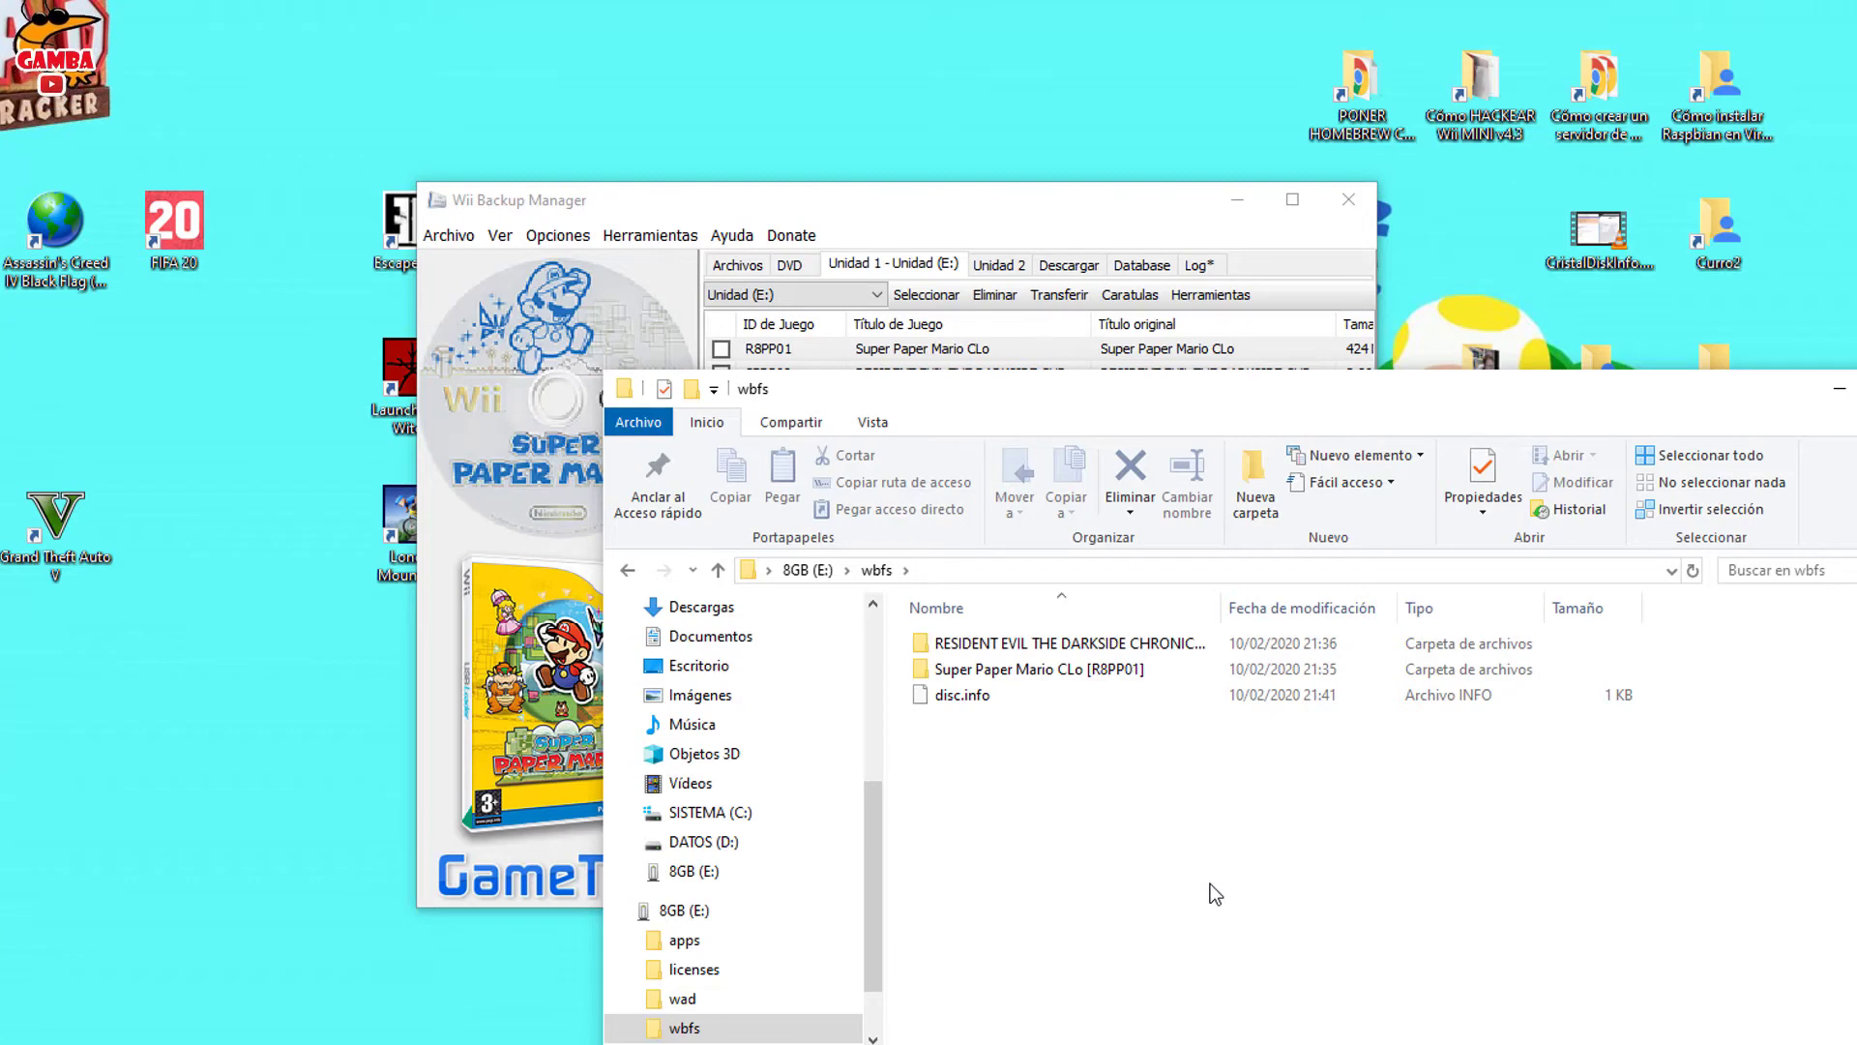
{"action": "left_click", "coordinate": [628, 571]}
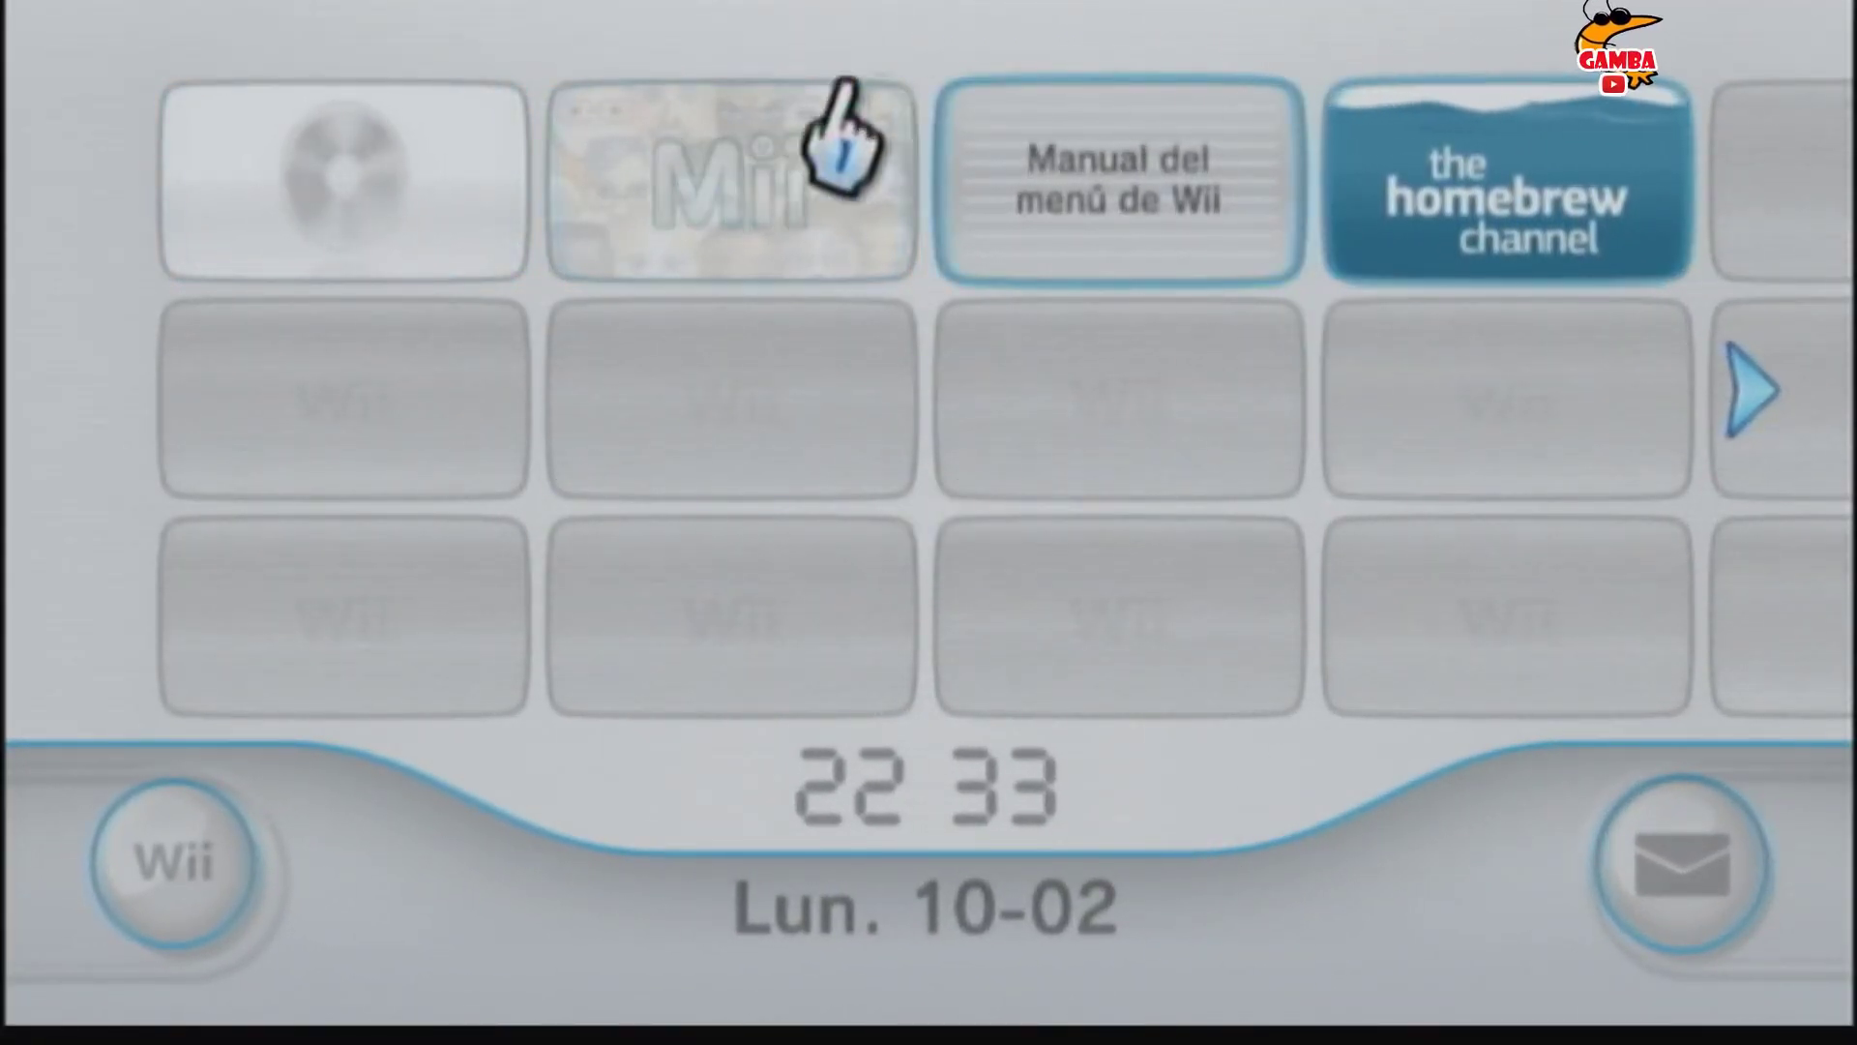
Step: Check the Disc Channel on the Wii console and return to the Wii Menu
{"action": "left_click", "coordinate": [324, 194]}
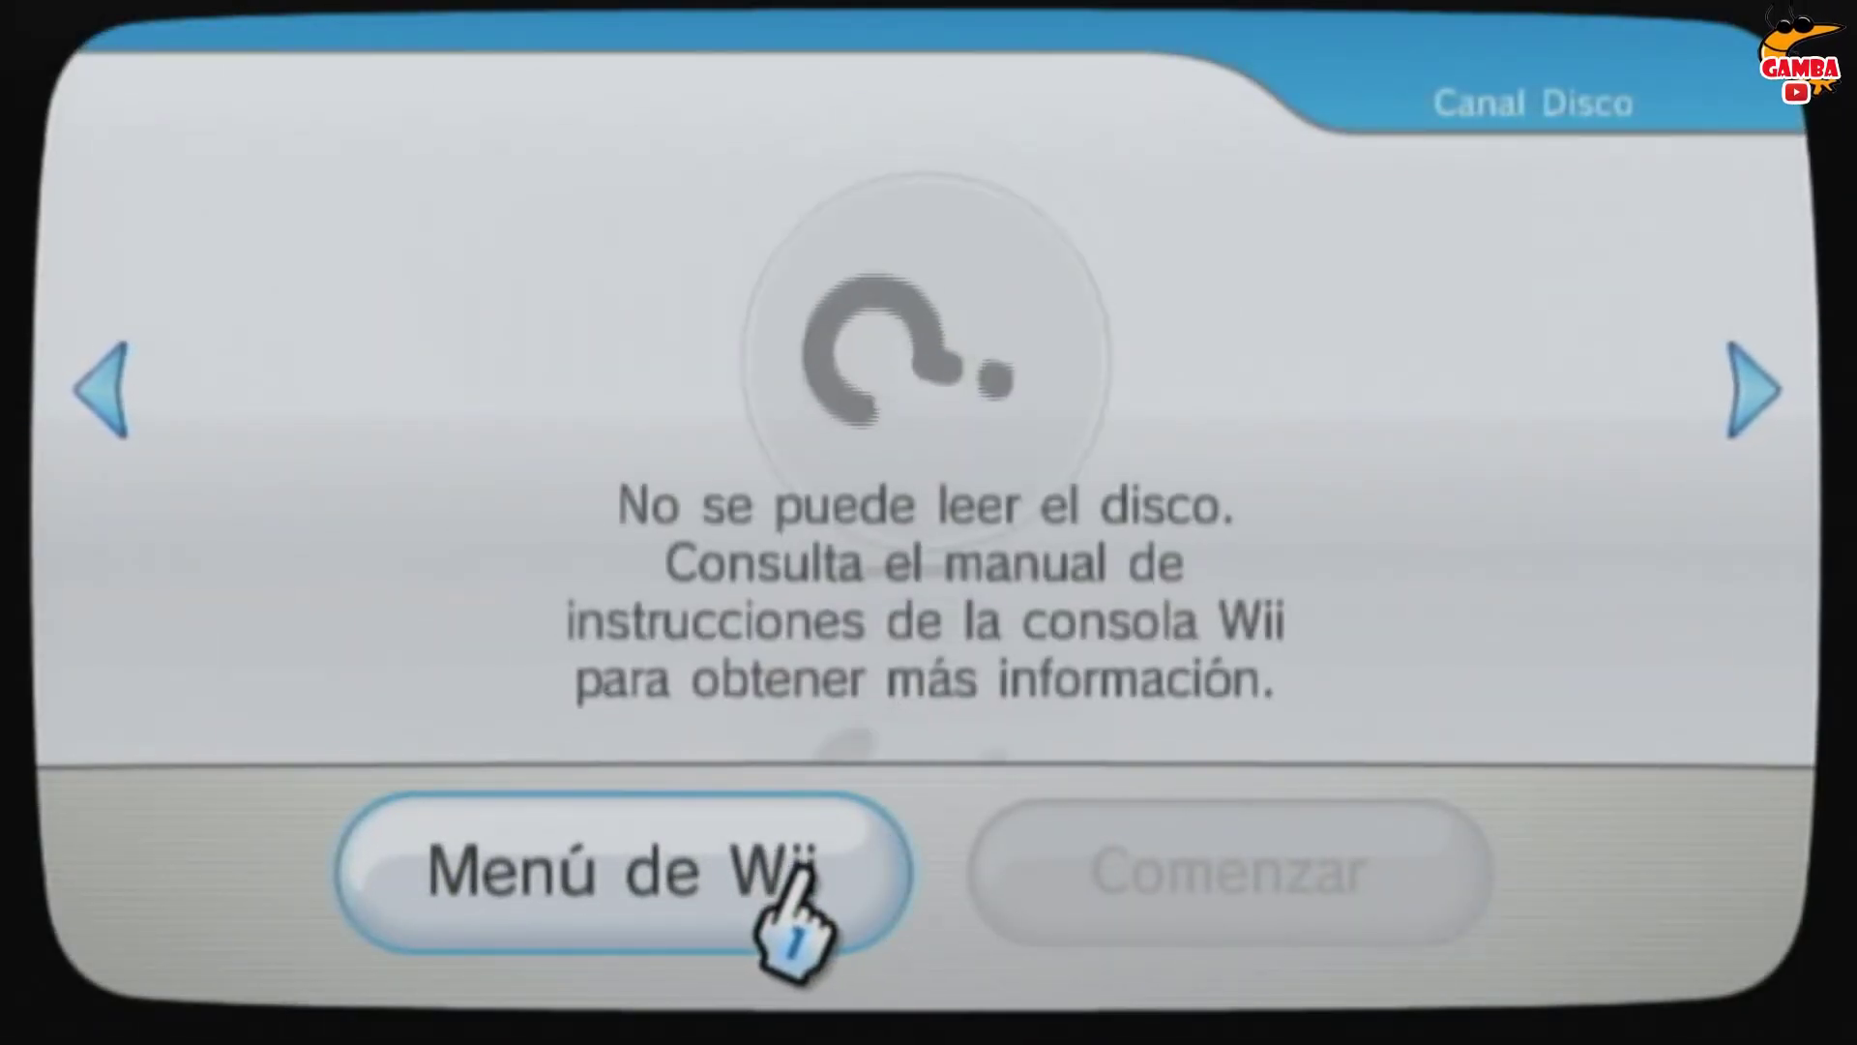
{"action": "left_click", "coordinate": [779, 881]}
Step: Start the Homebrew Channel from the Wii Menu and load USB Loader GX
{"action": "left_click", "coordinate": [1451, 242]}
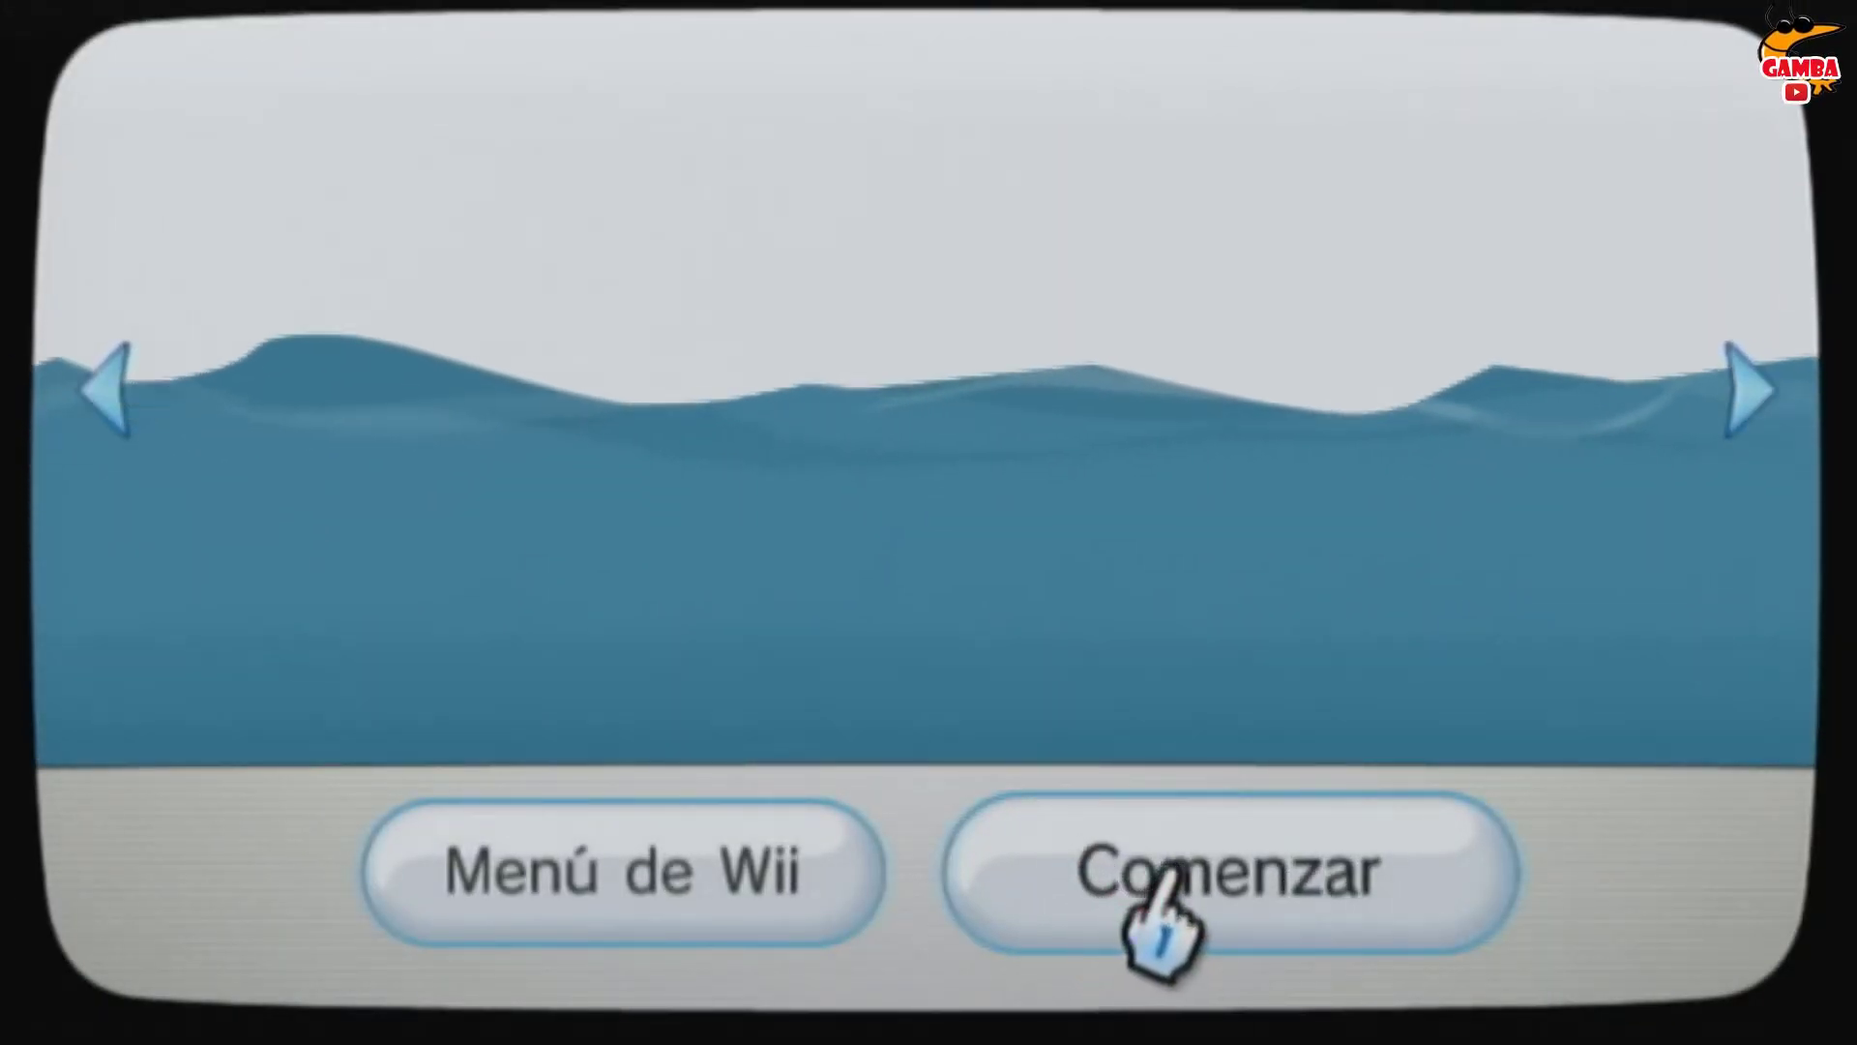
{"action": "left_click", "coordinate": [1117, 866]}
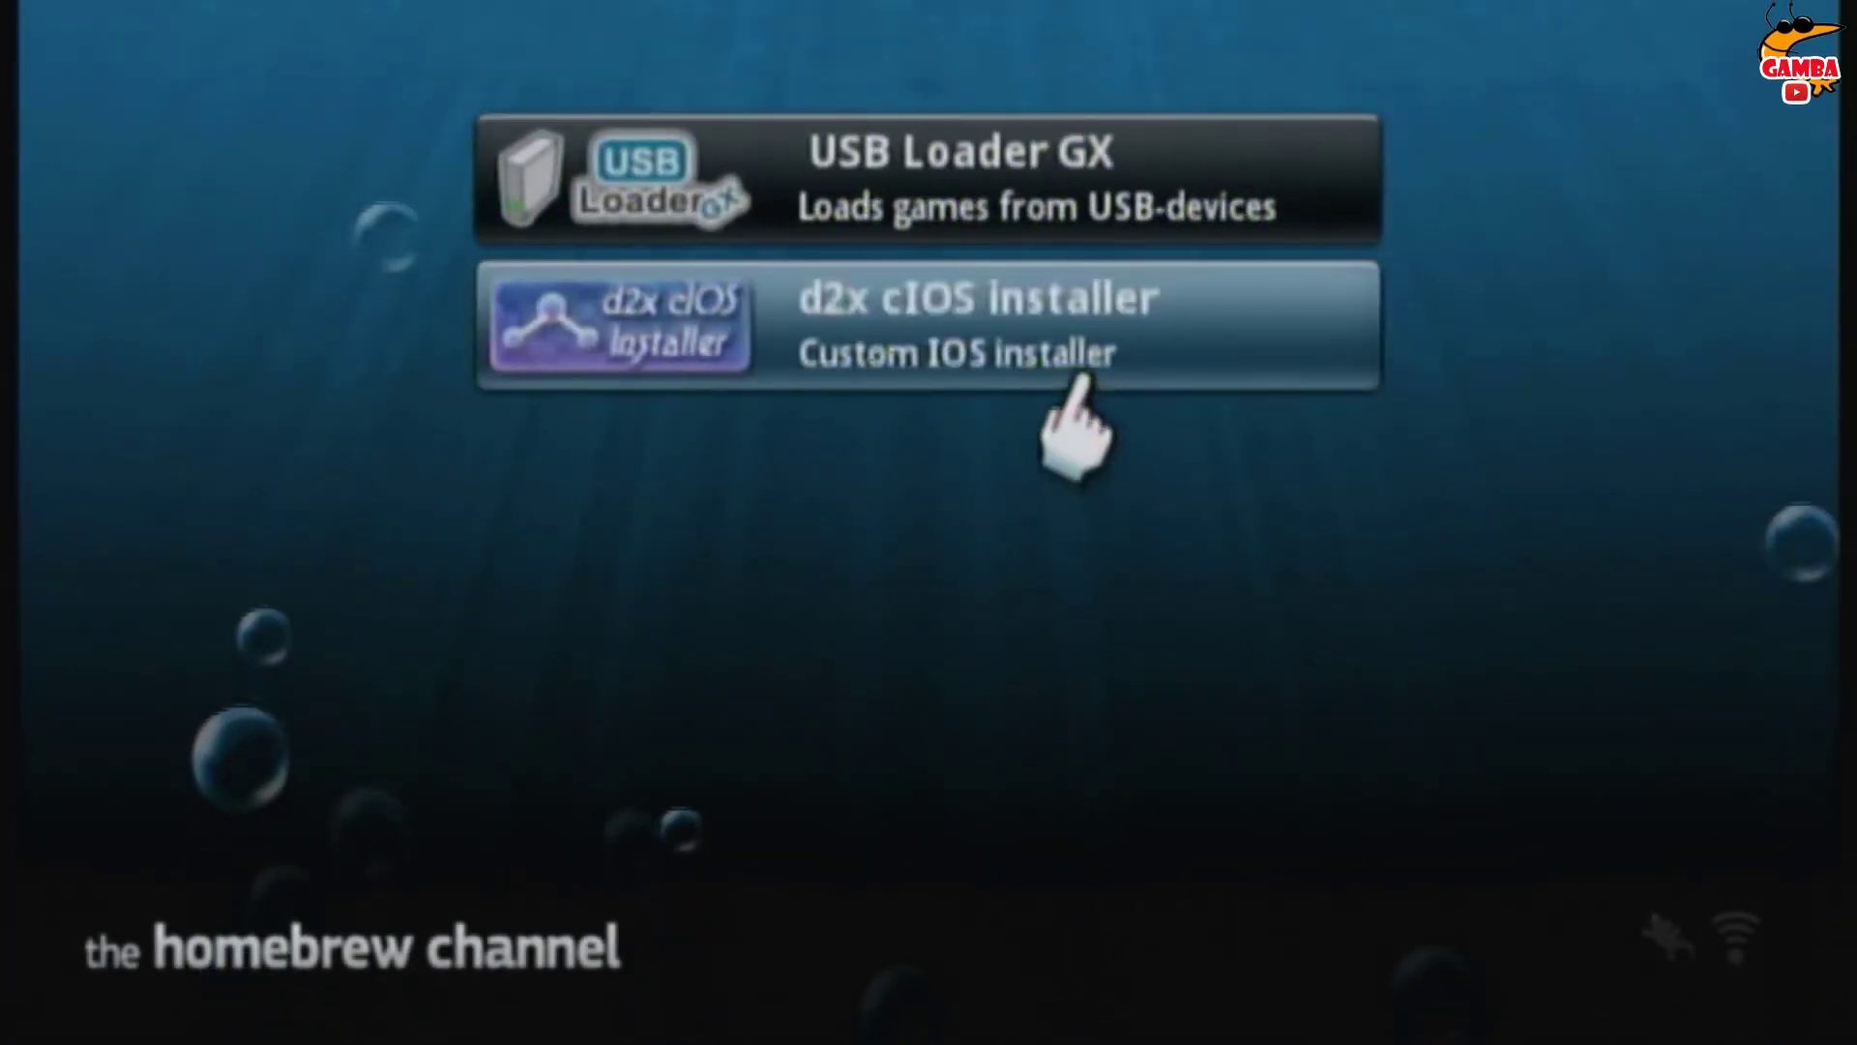
{"action": "left_click", "coordinate": [1079, 198]}
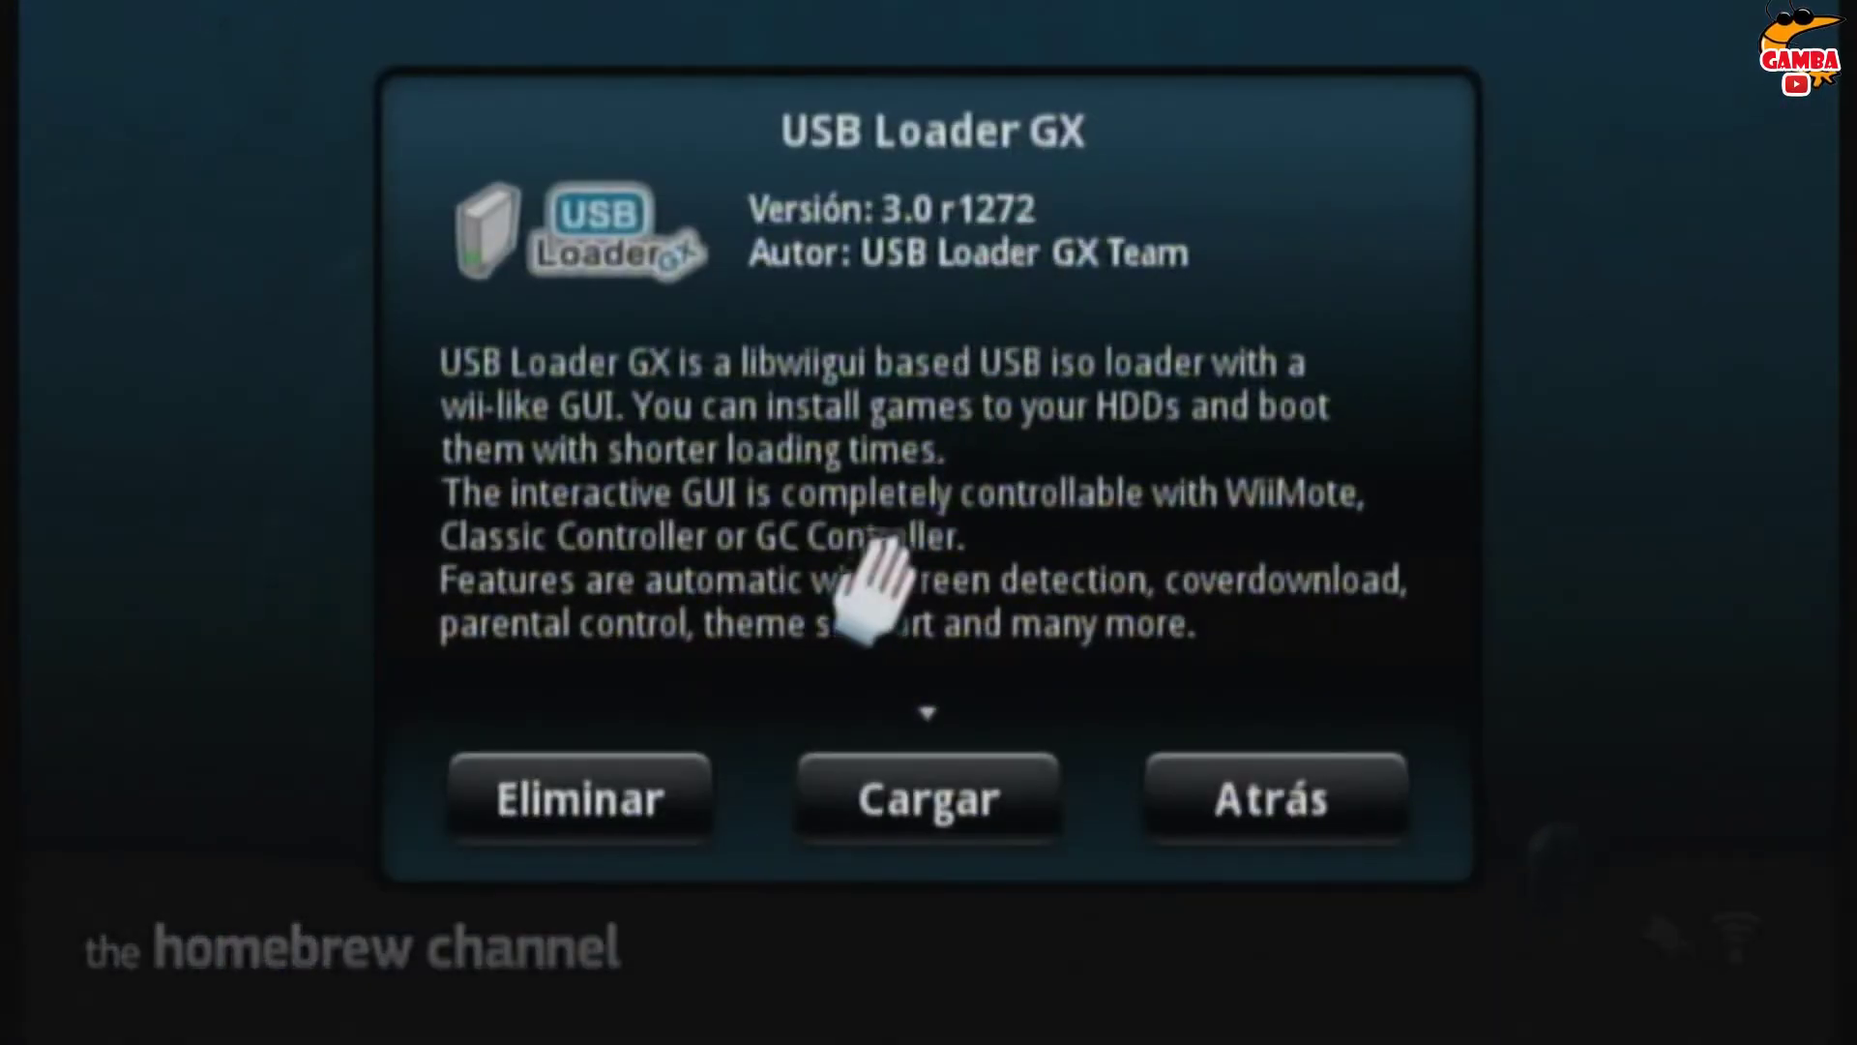
{"action": "left_click", "coordinate": [858, 813]}
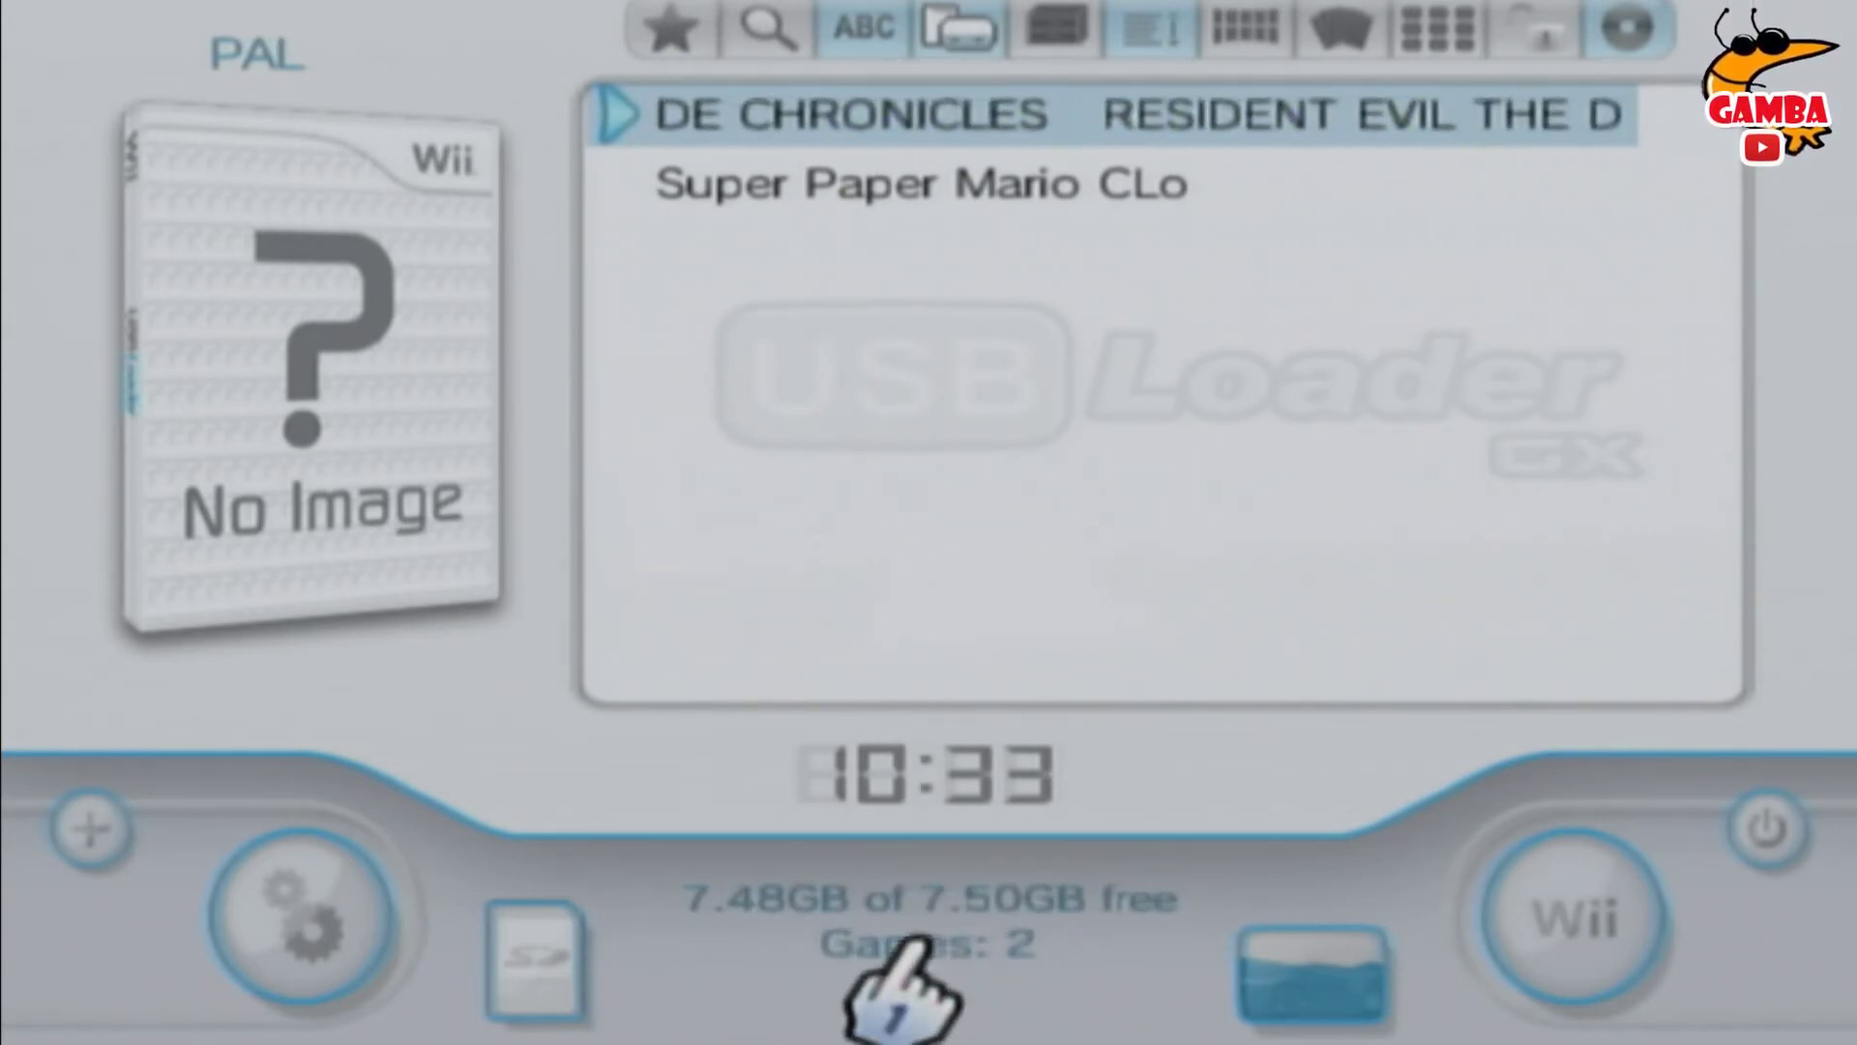
Step: Look through the first two pages of the loader's Global Settings and return to the game list
{"action": "left_click", "coordinate": [253, 914]}
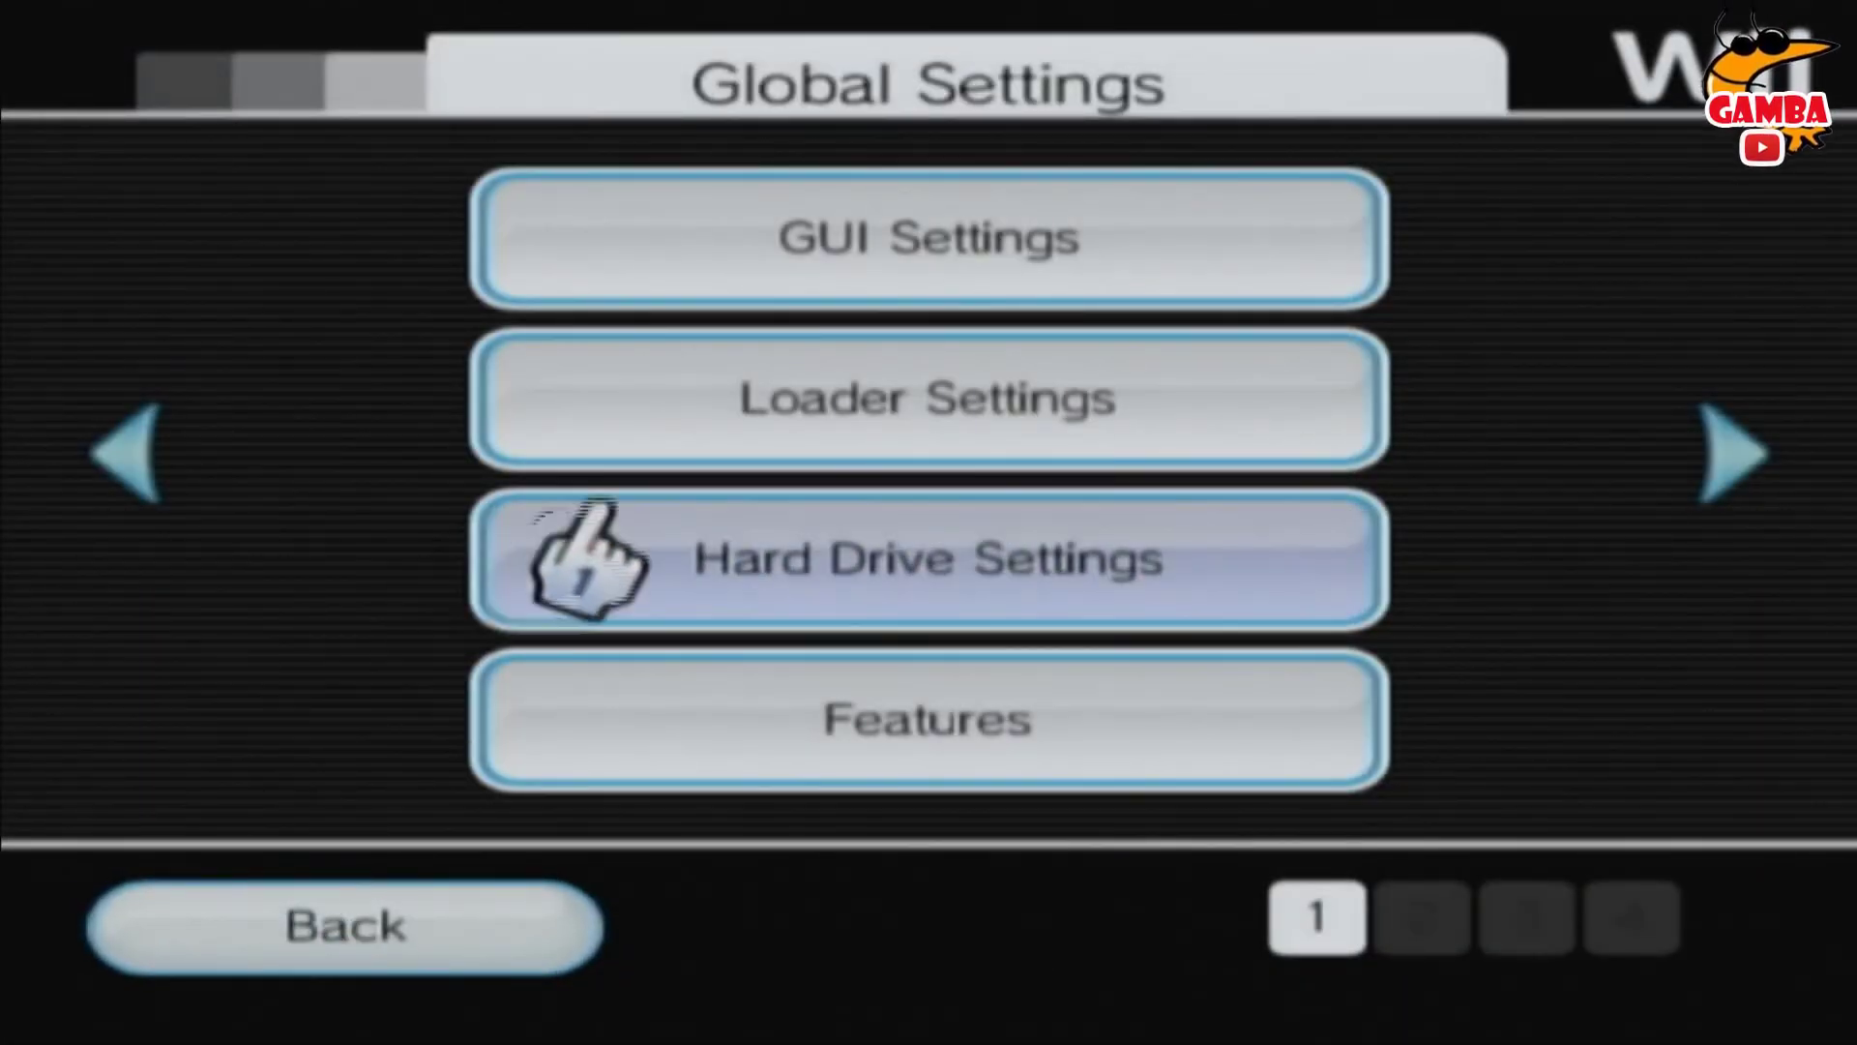
{"action": "left_click", "coordinate": [1734, 456]}
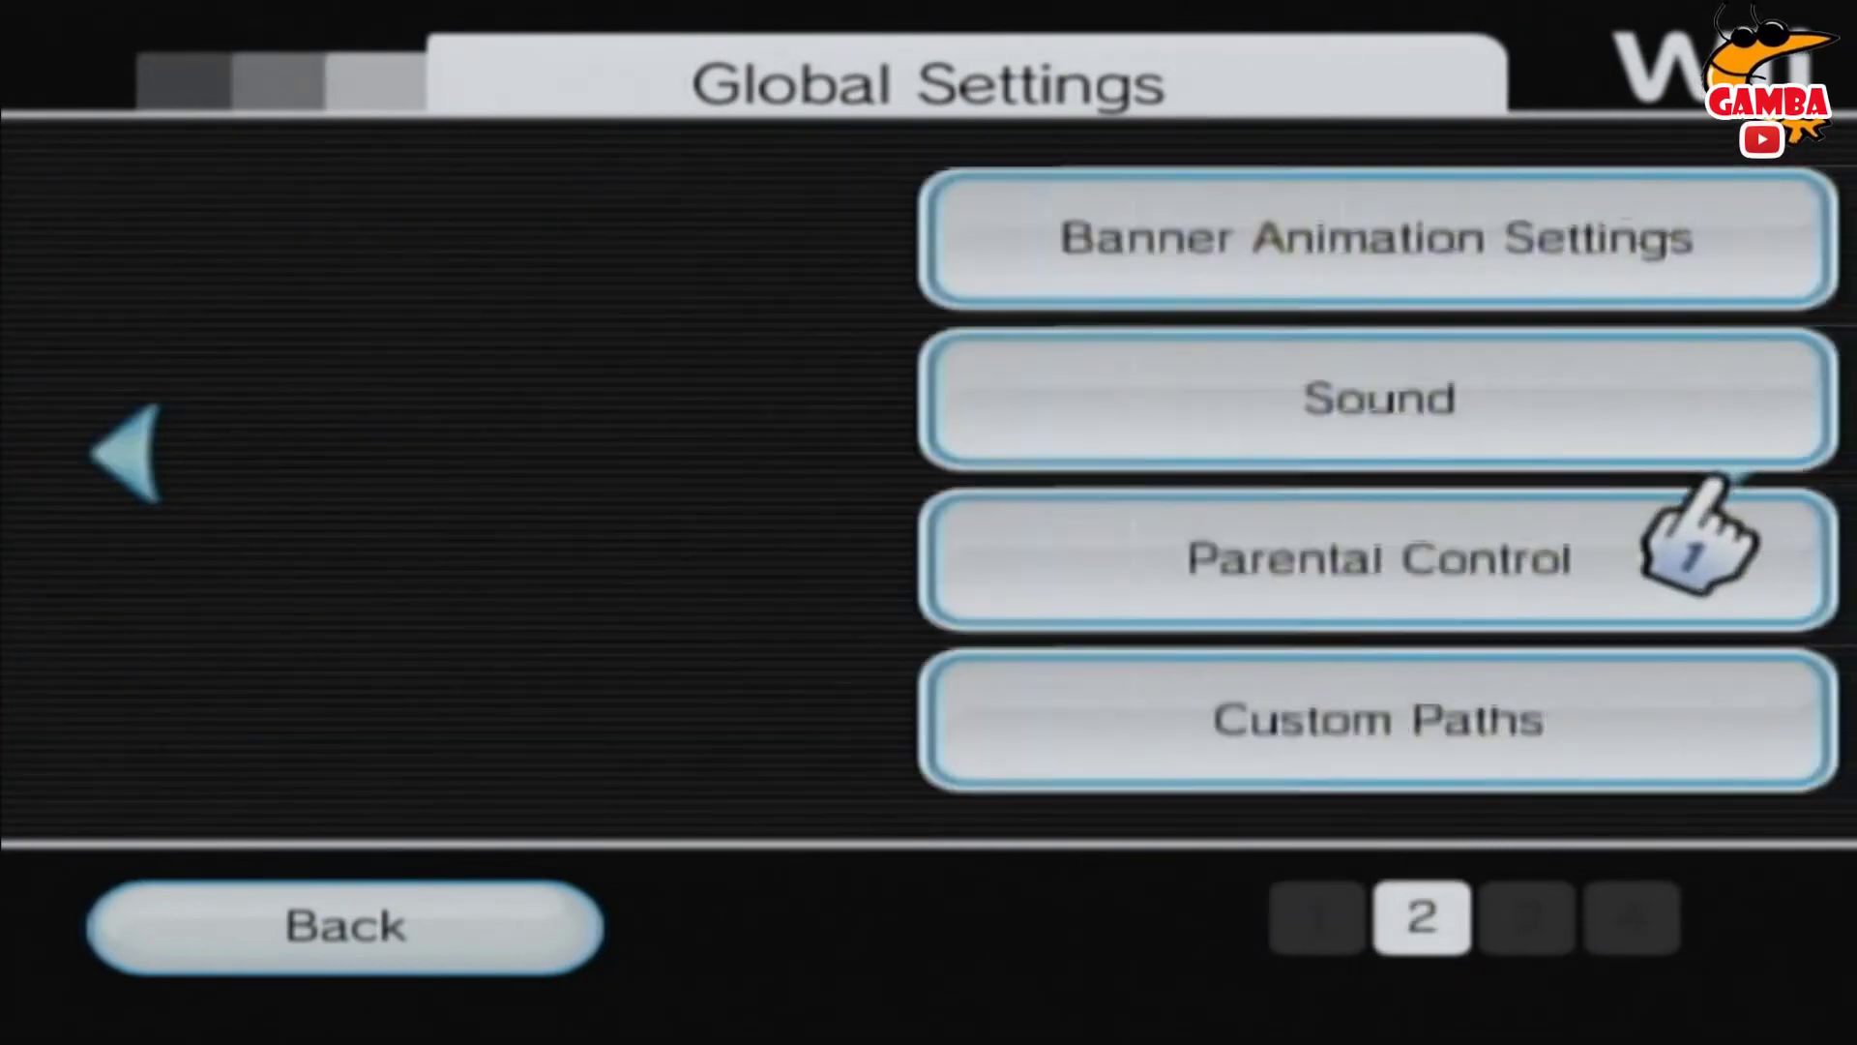
{"action": "key", "text": "minus"}
{"action": "left_click", "coordinate": [338, 905]}
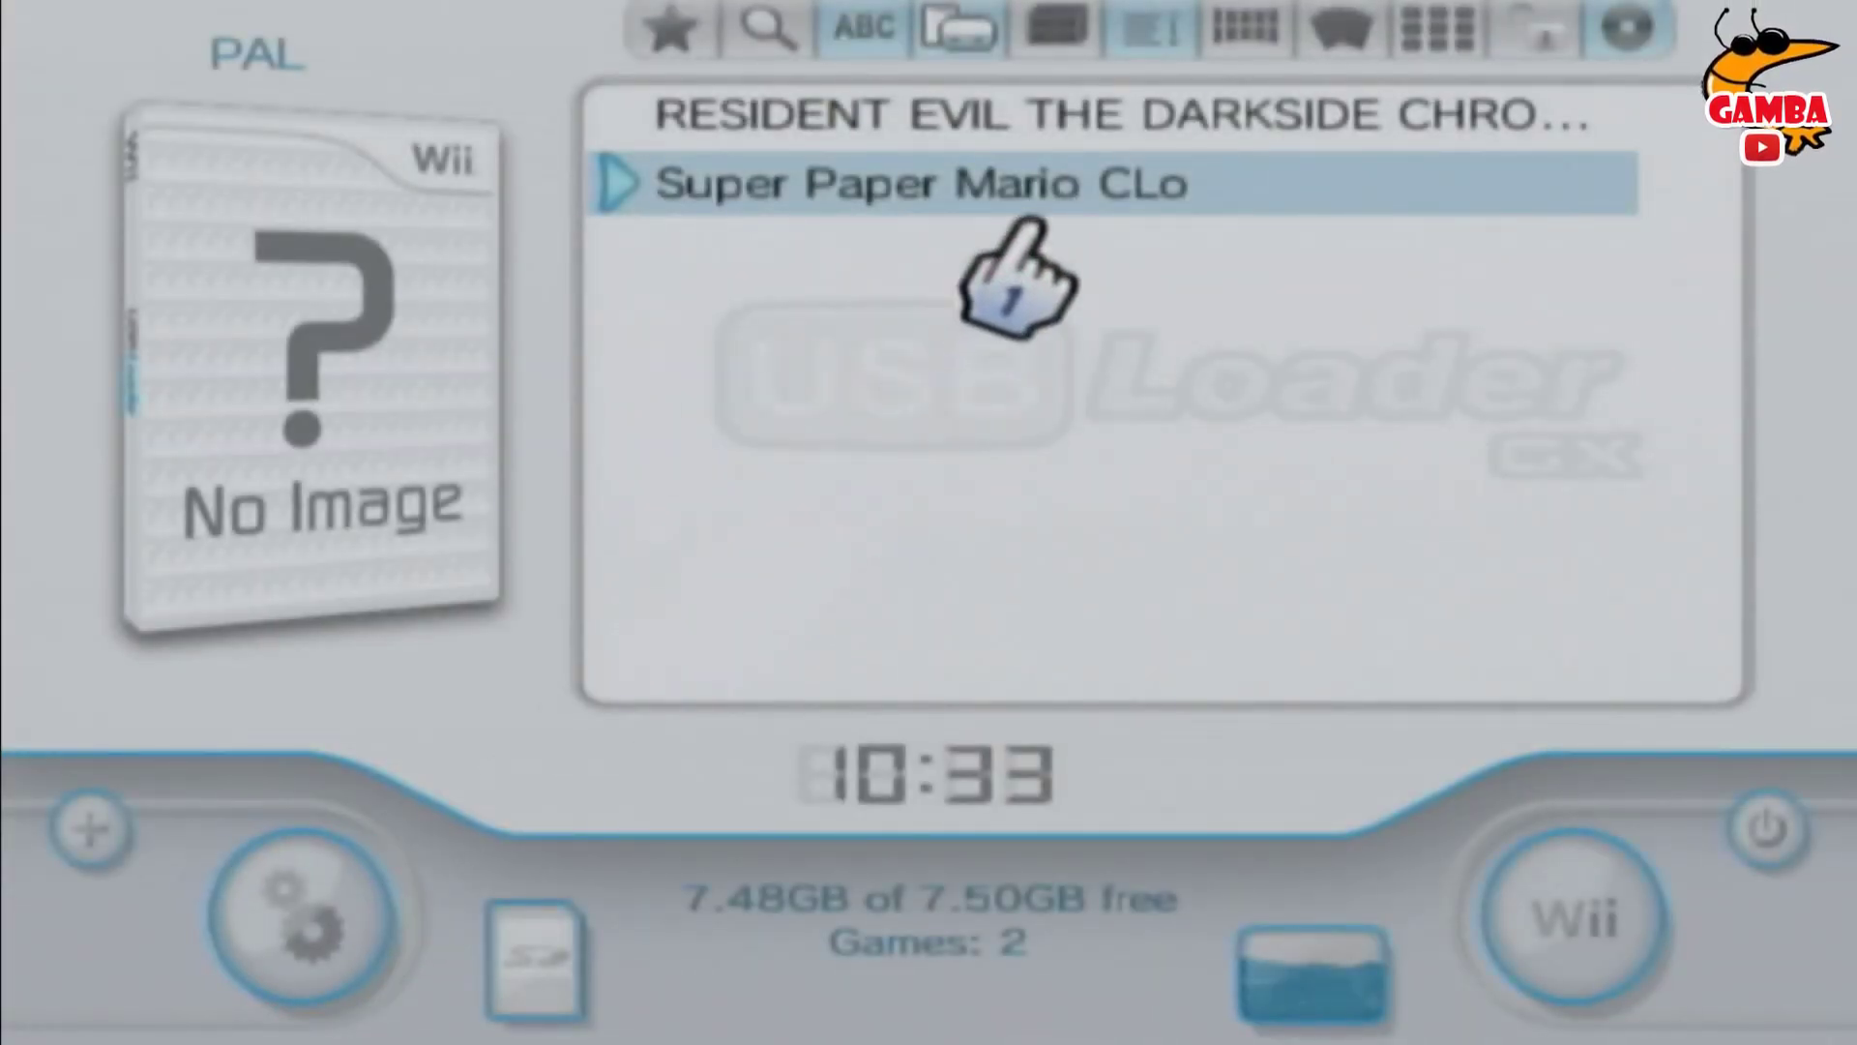
Step: Open Super Paper Mario from the game list and look through both pages of its game settings
{"action": "left_click", "coordinate": [910, 193]}
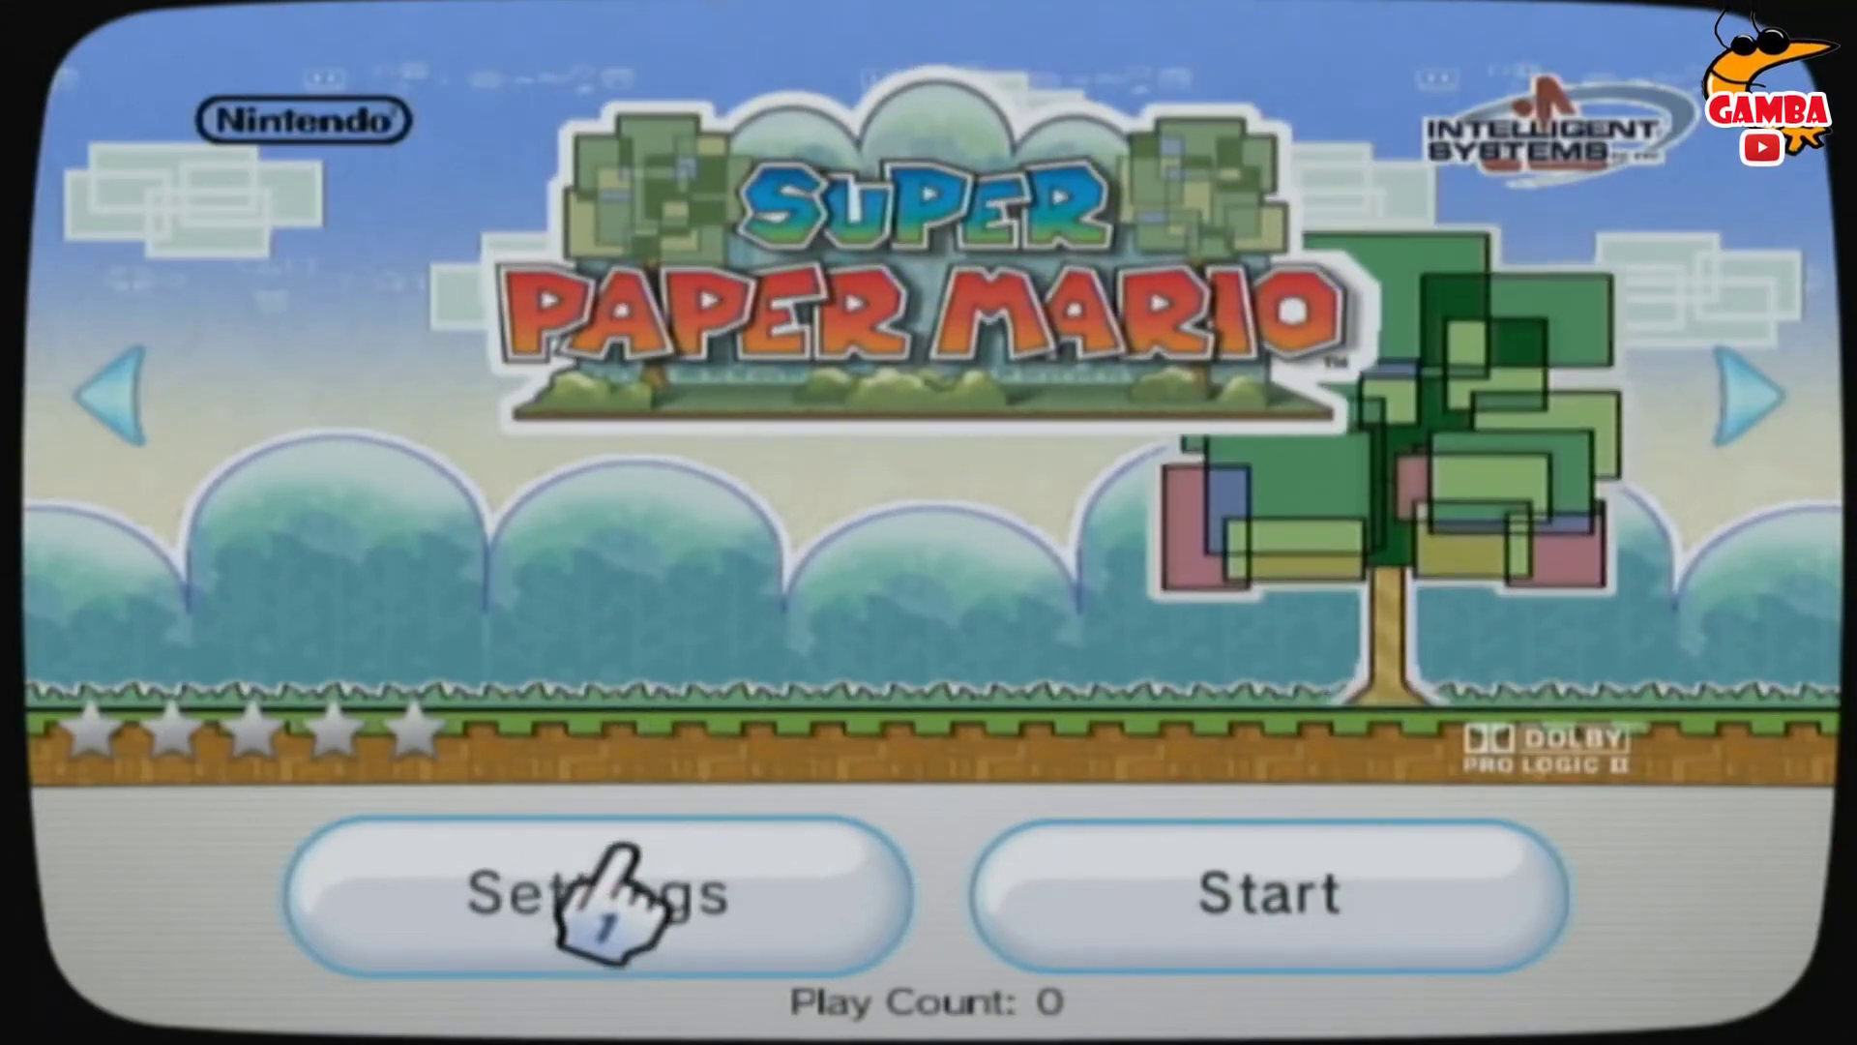
{"action": "left_click", "coordinate": [653, 861]}
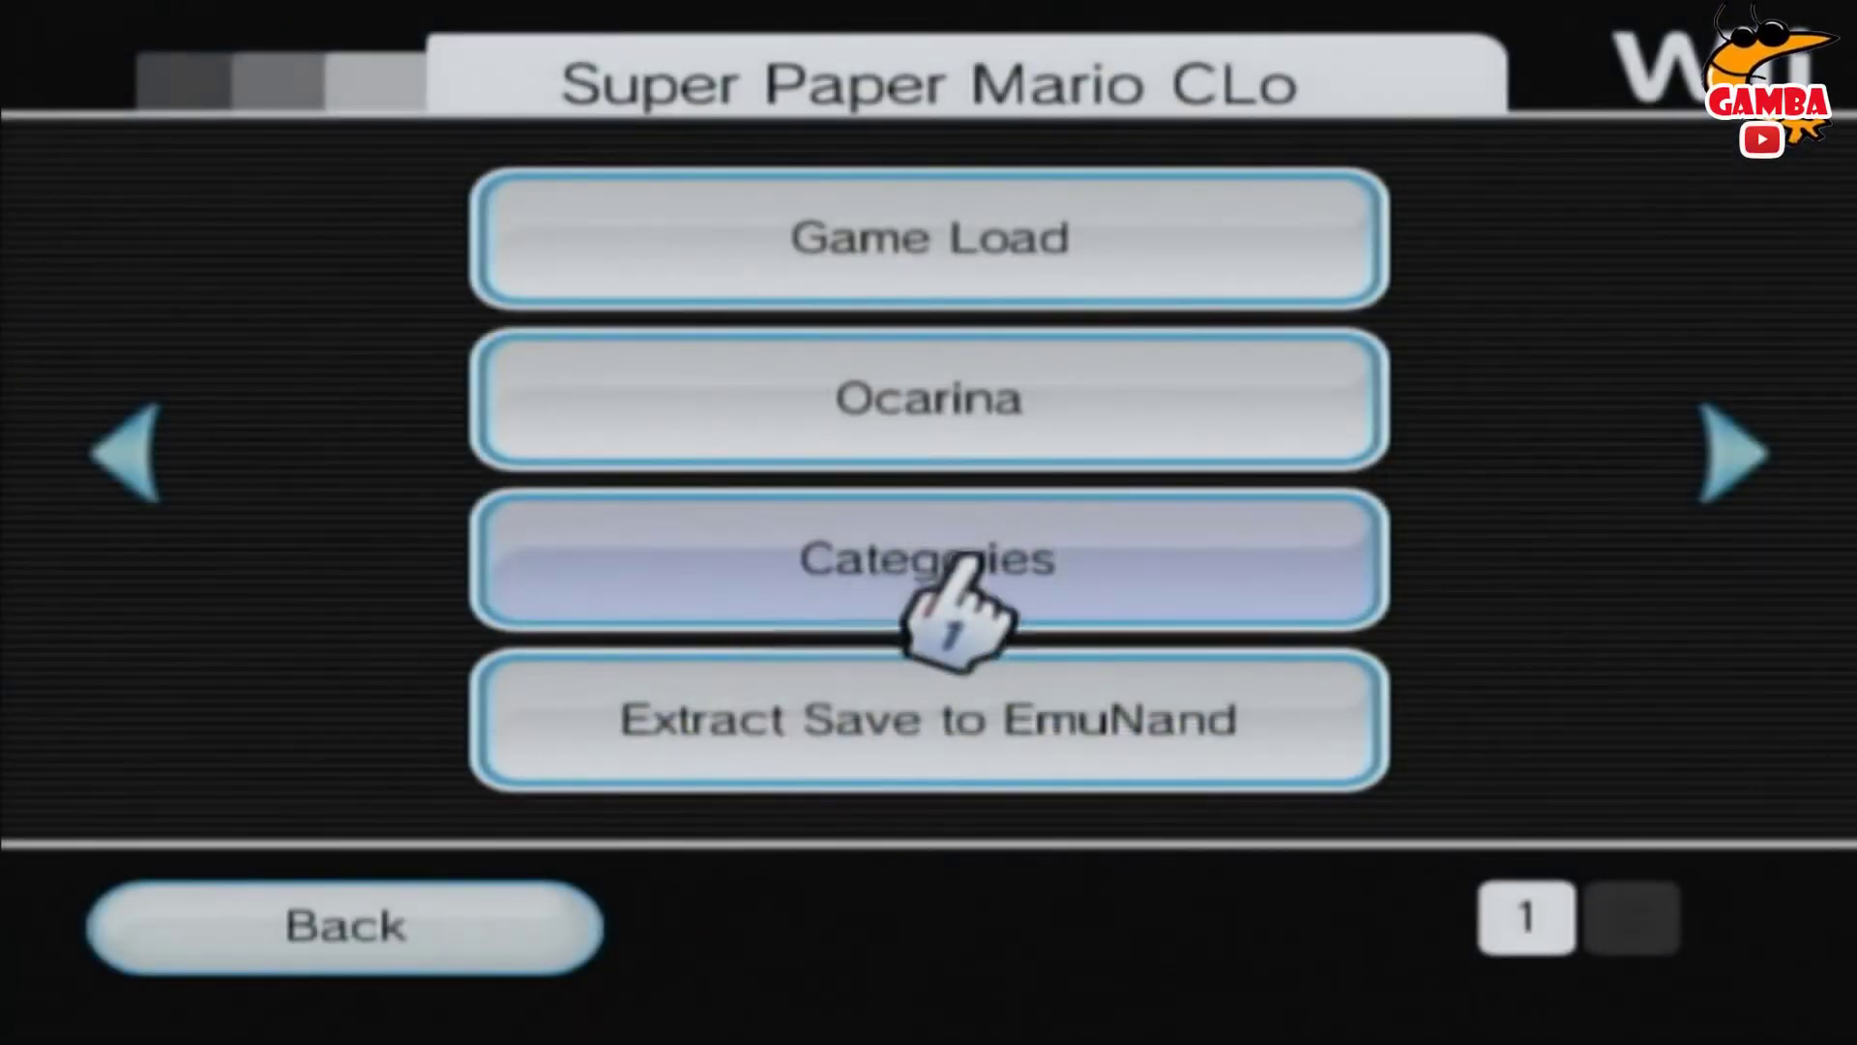
{"action": "left_click", "coordinate": [1734, 447]}
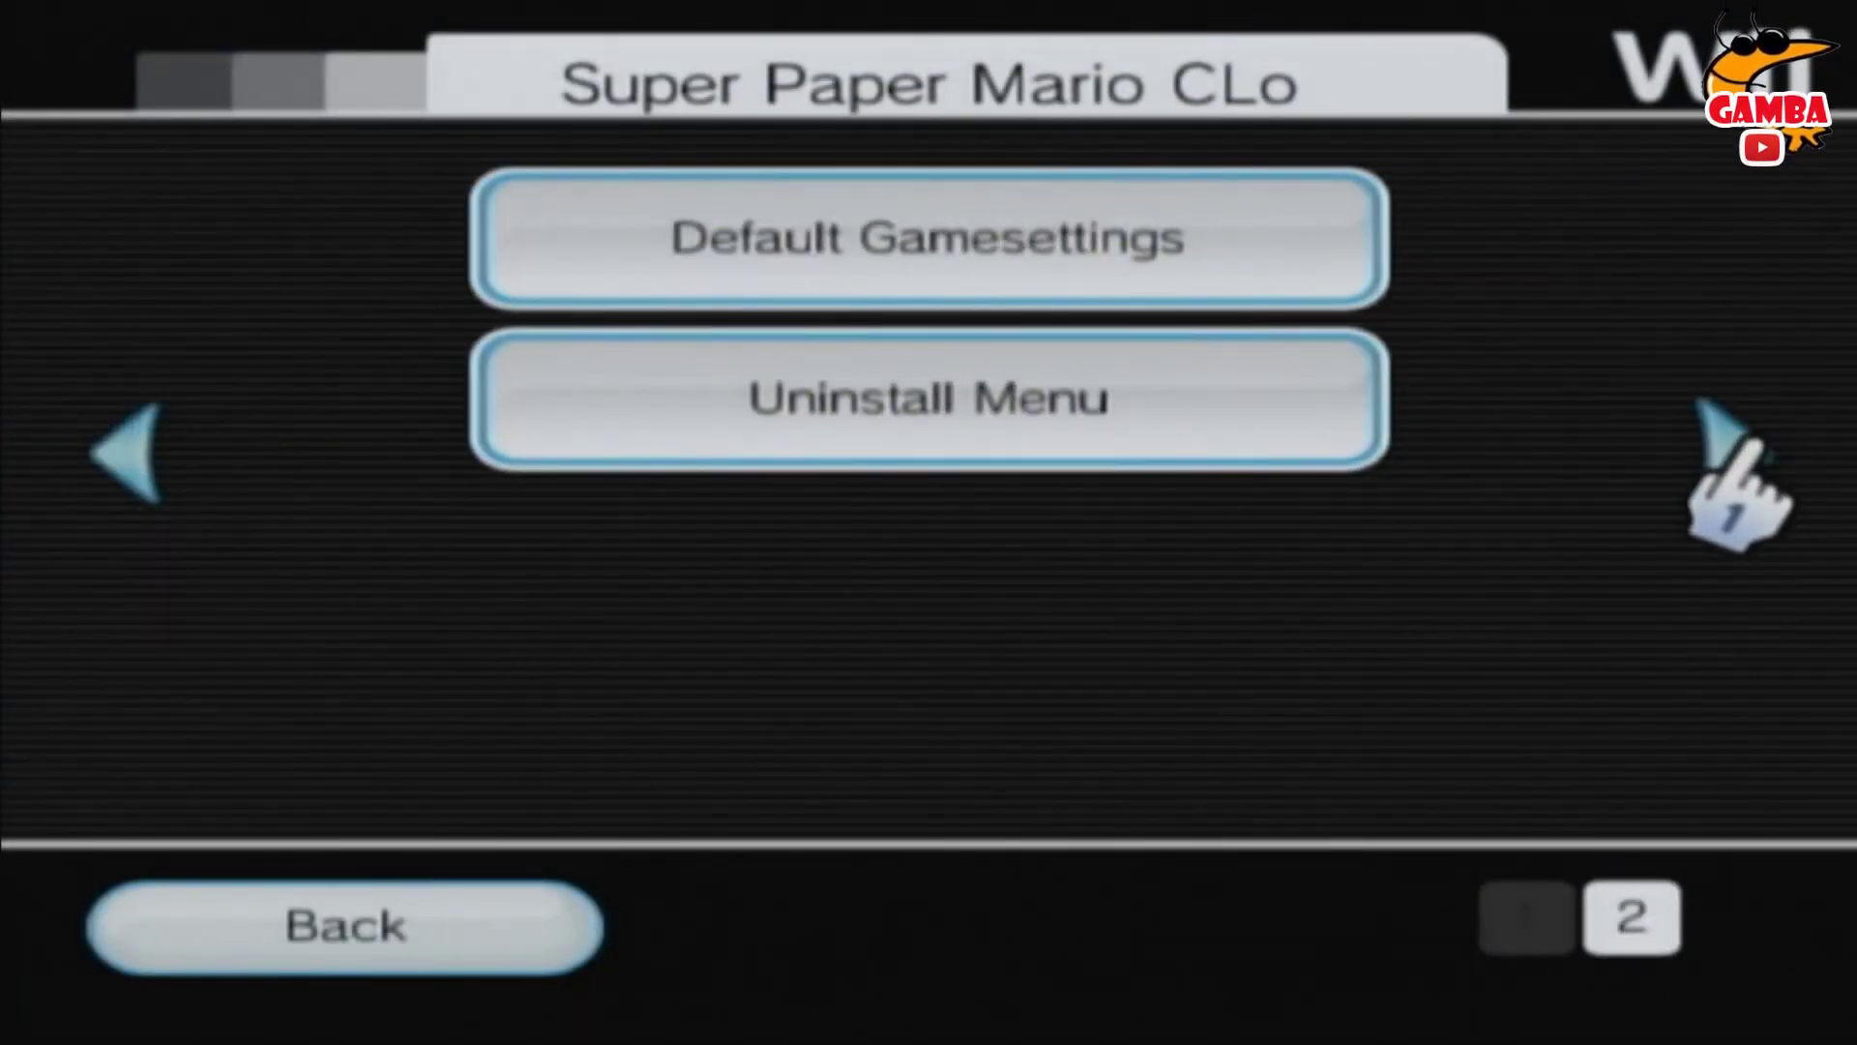
{"action": "key", "text": "Escape"}
Step: Preview the Resident Evil The Darkside Chronicles banner, return to Super Paper Mario, and start that game
{"action": "left_click", "coordinate": [1755, 396]}
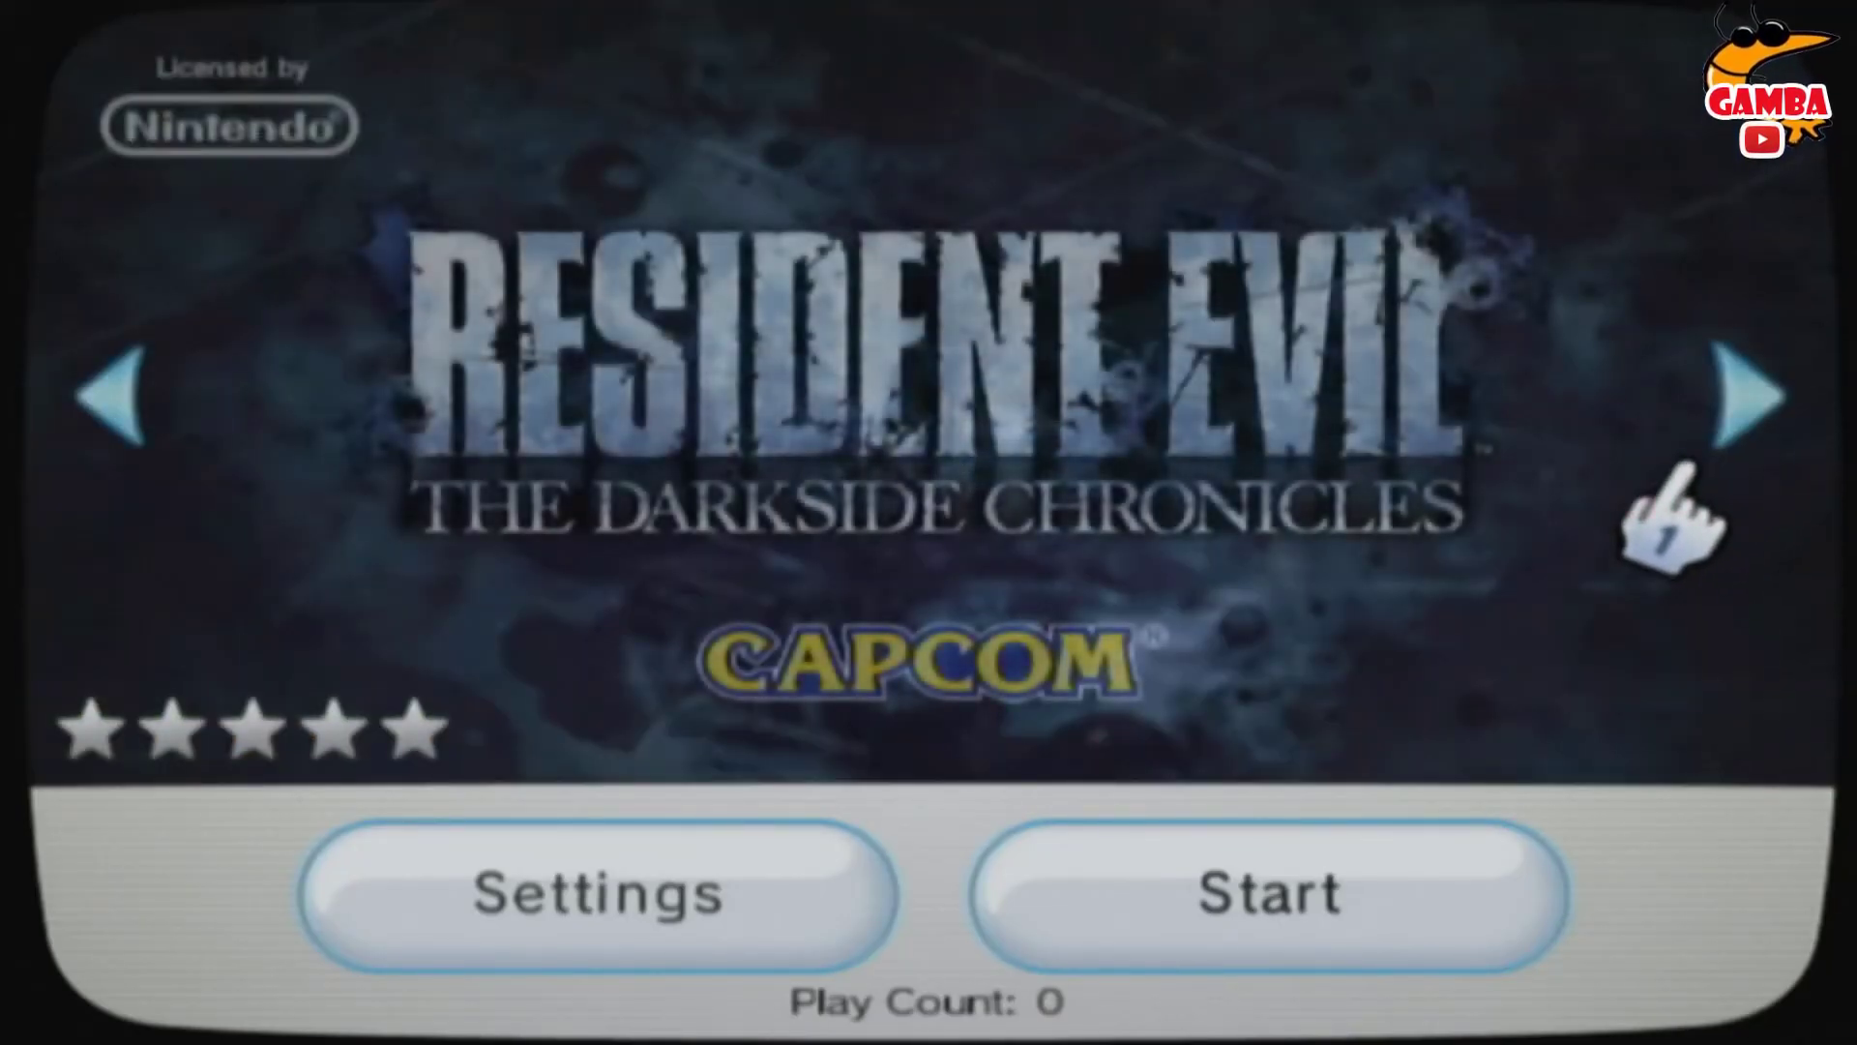
{"action": "left_click", "coordinate": [1782, 392]}
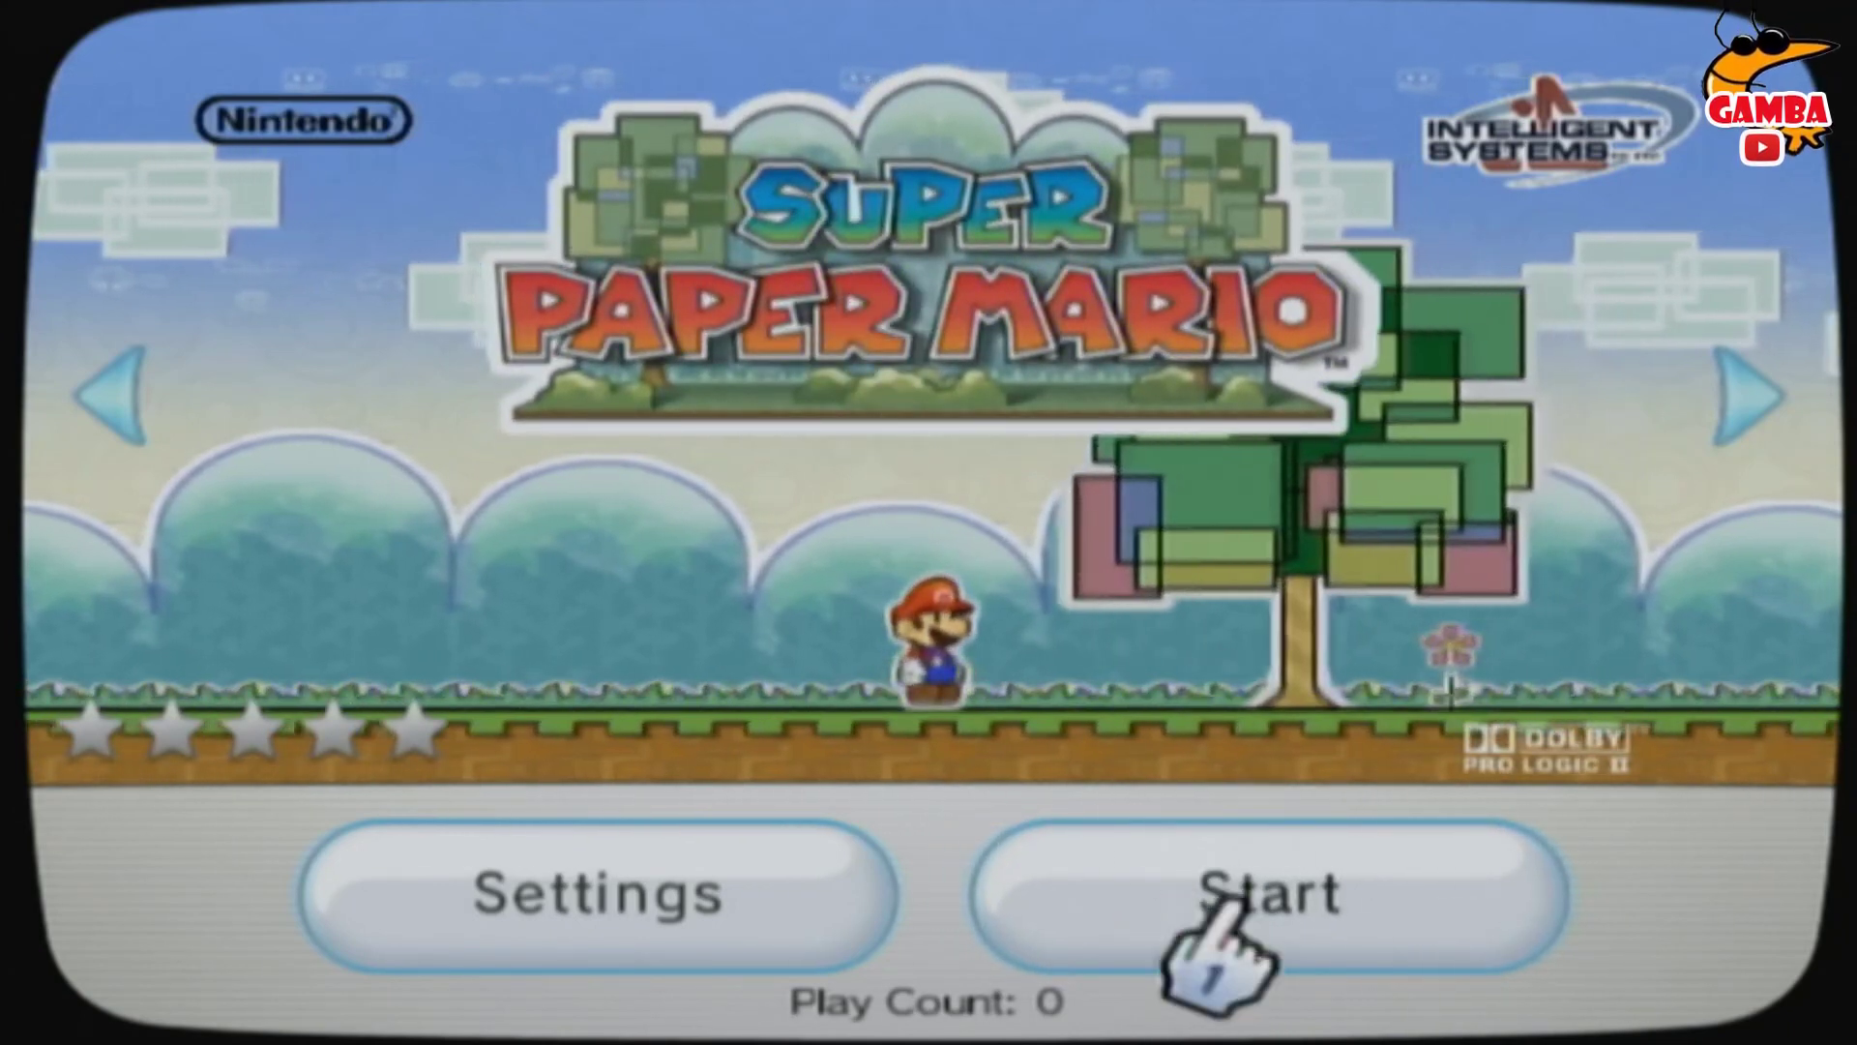
{"action": "left_click", "coordinate": [1189, 910]}
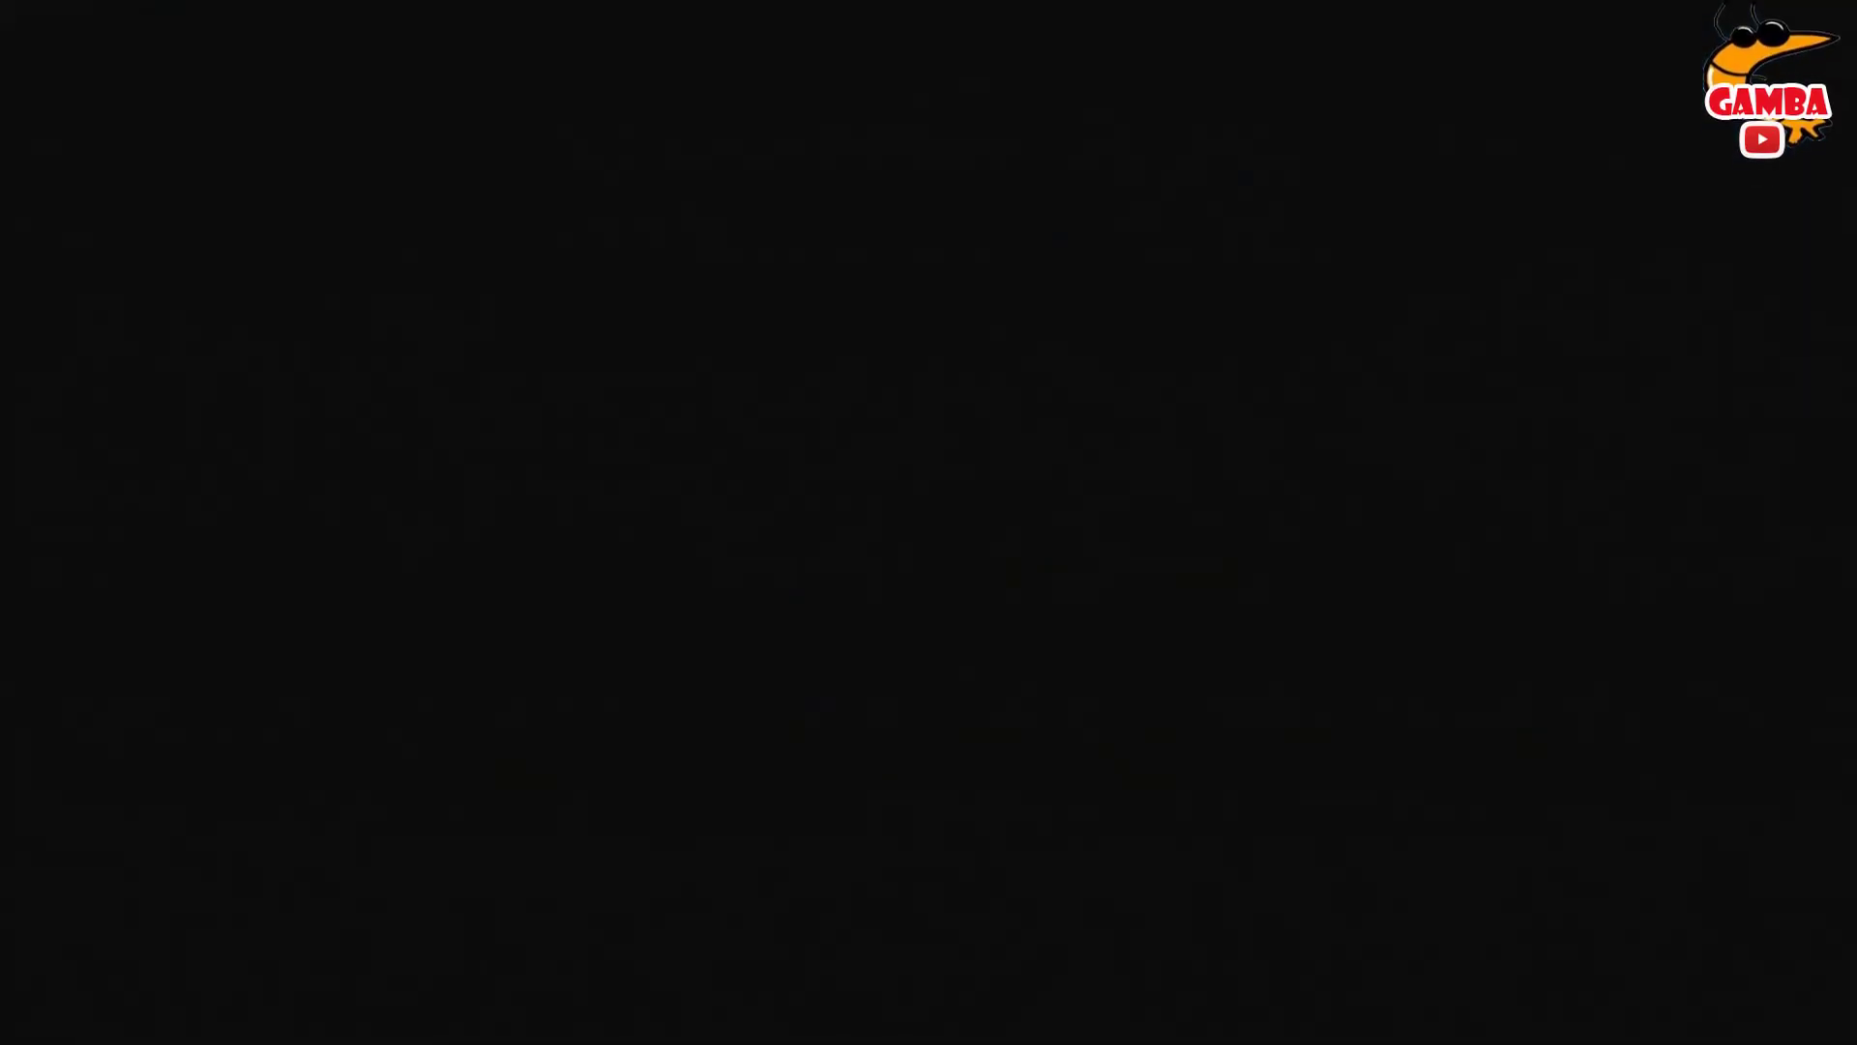